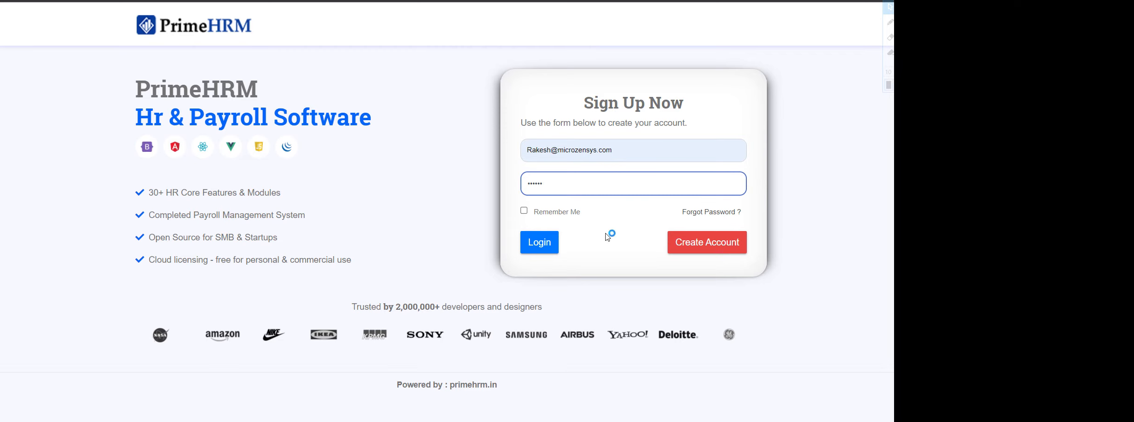
Log in to PrimeHRM with the admin account
left_click(546, 248)
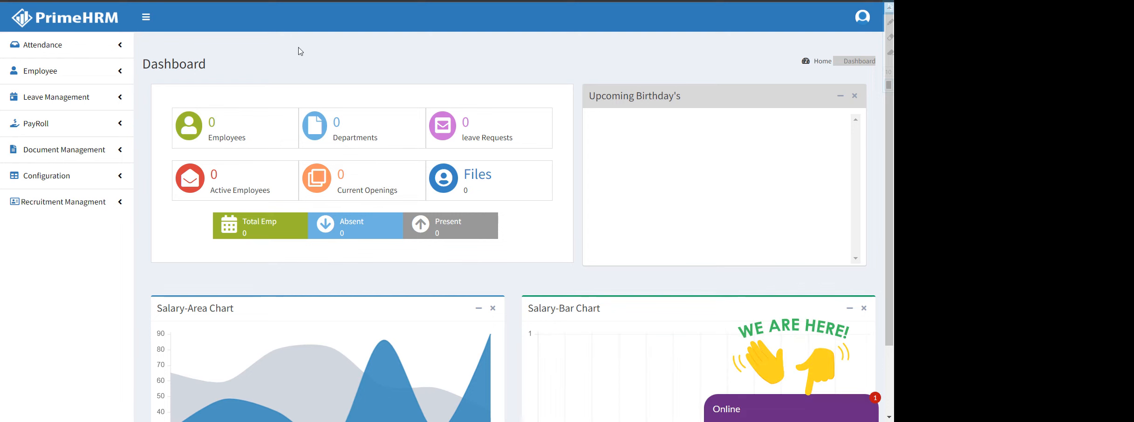
Open and close the live support chat, then expand the Employee section in the sidebar
left_click(760, 408)
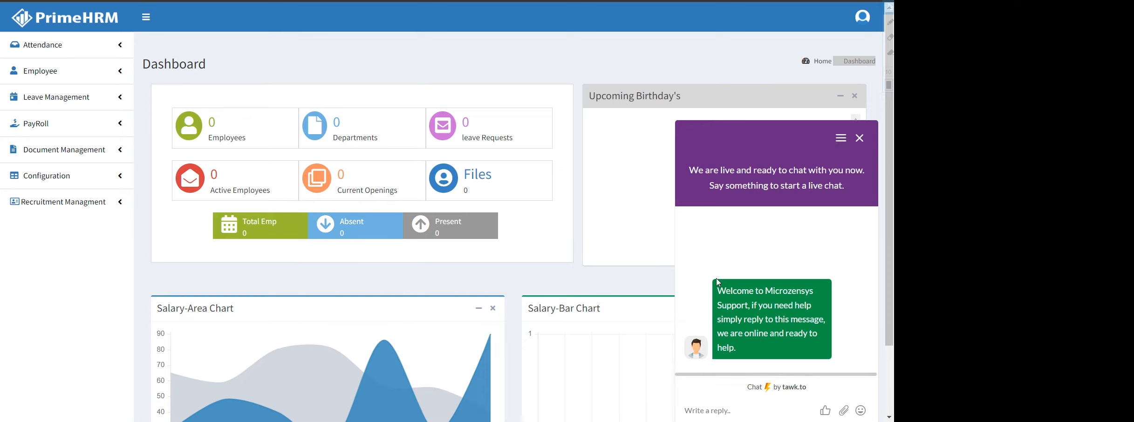
left_click(860, 138)
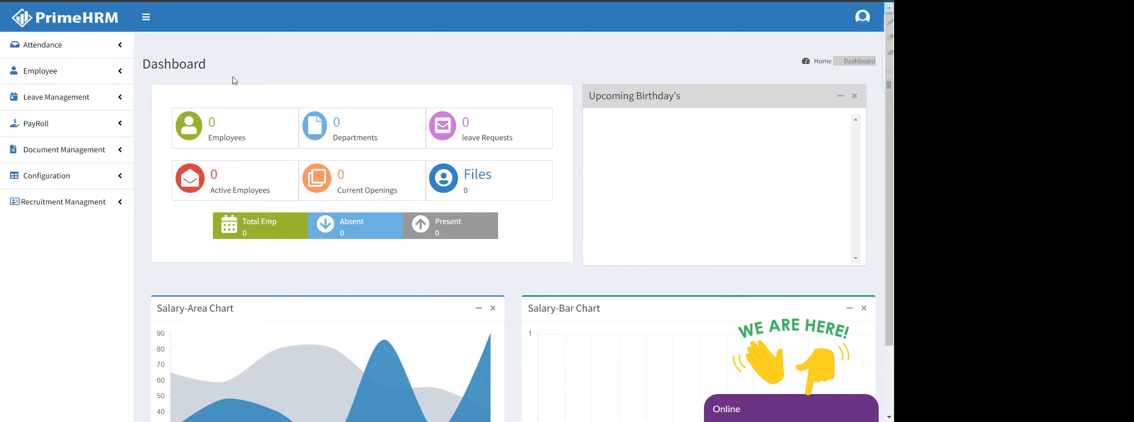
left_click(82, 80)
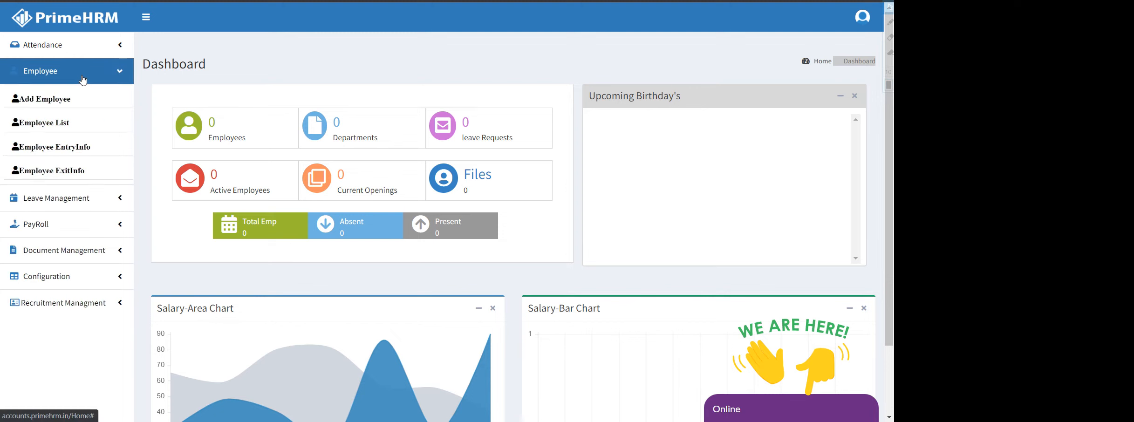
Check that the Add Employee form's Department and Designation lists are empty, then expand Configuration
left_click(46, 104)
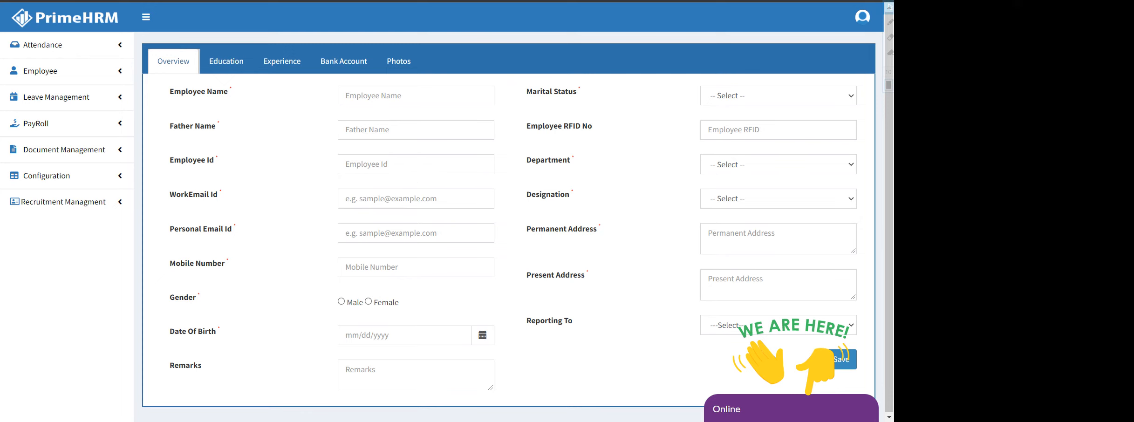
left_click(753, 168)
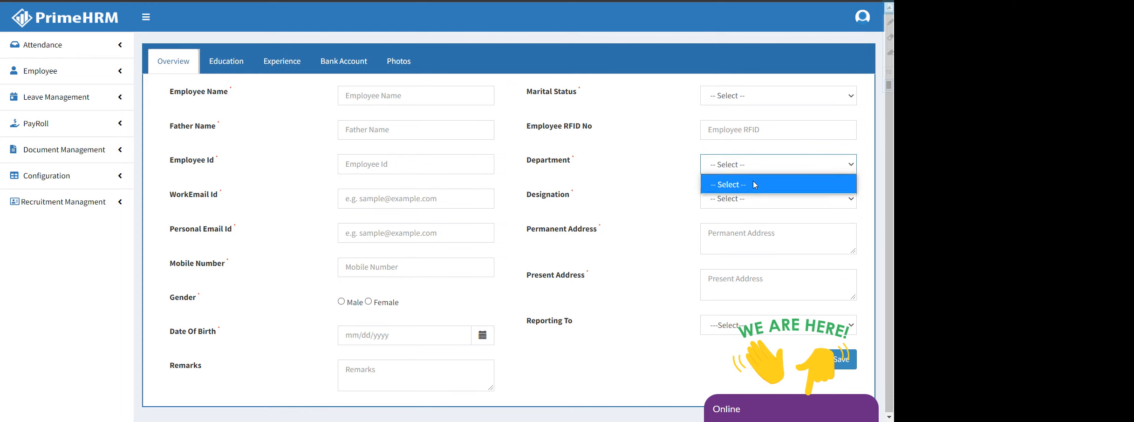
left_click(754, 169)
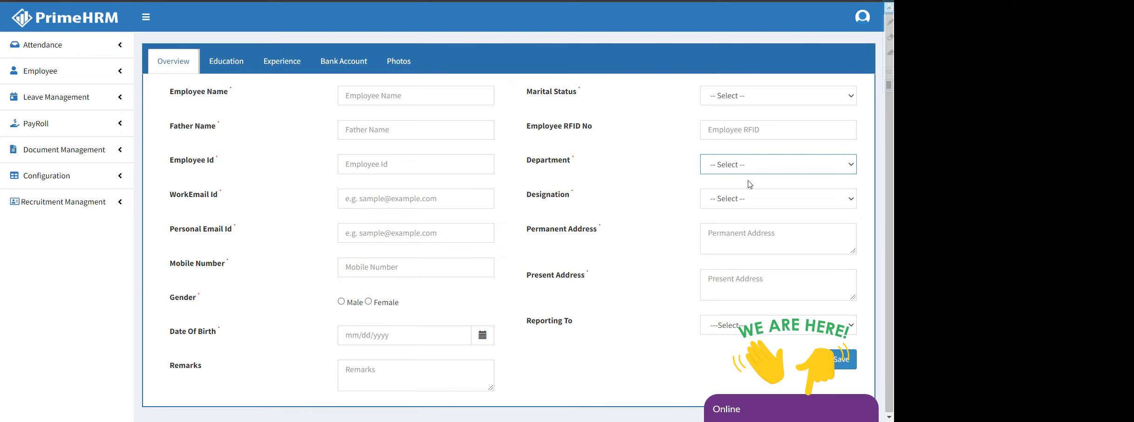
left_click(752, 204)
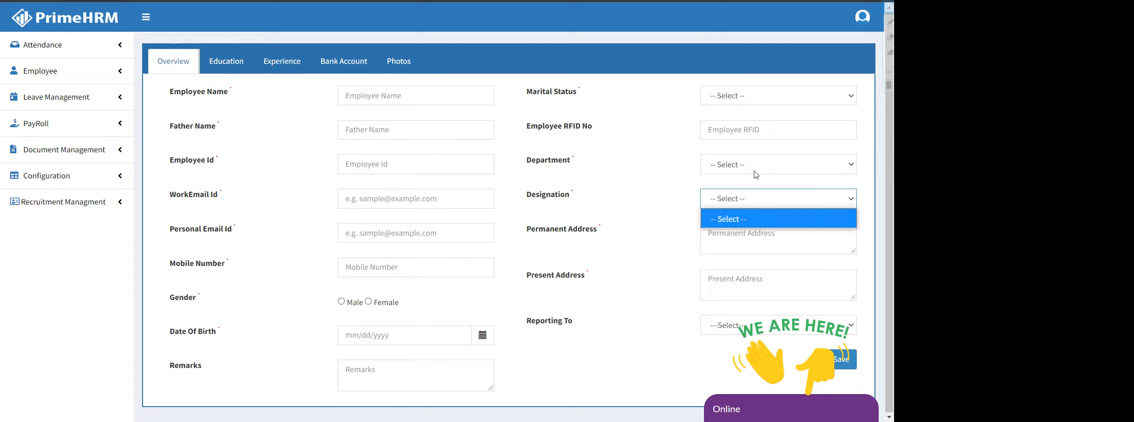
left_click(57, 180)
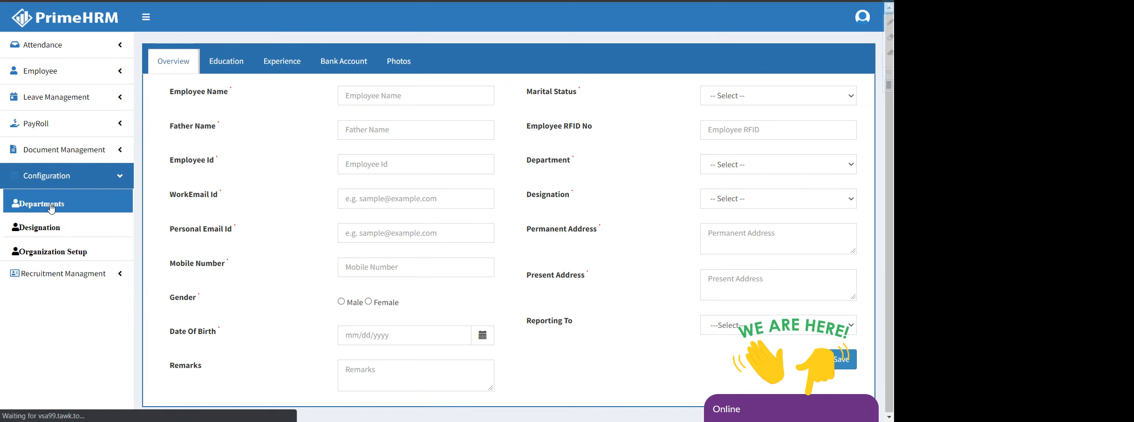
Add the IT and HR departments under Configuration > Departments
left_click(51, 208)
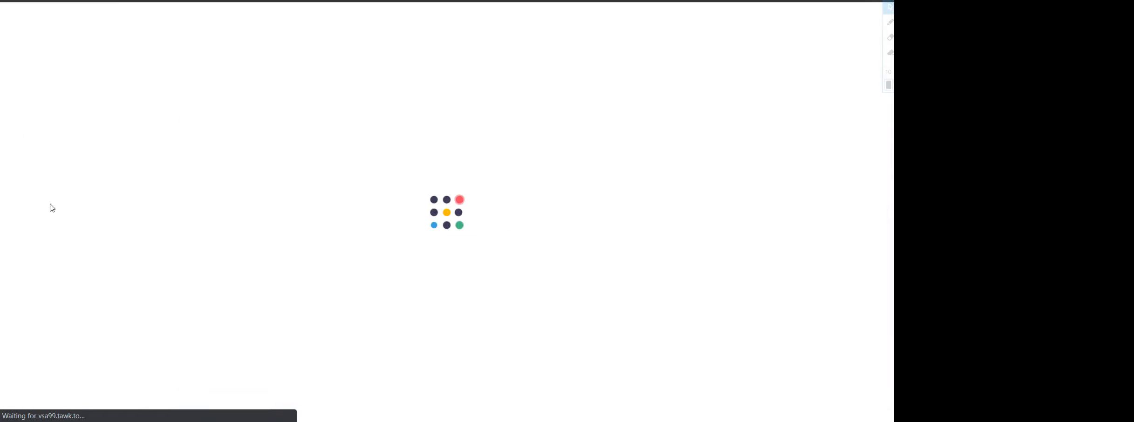
left_click(175, 55)
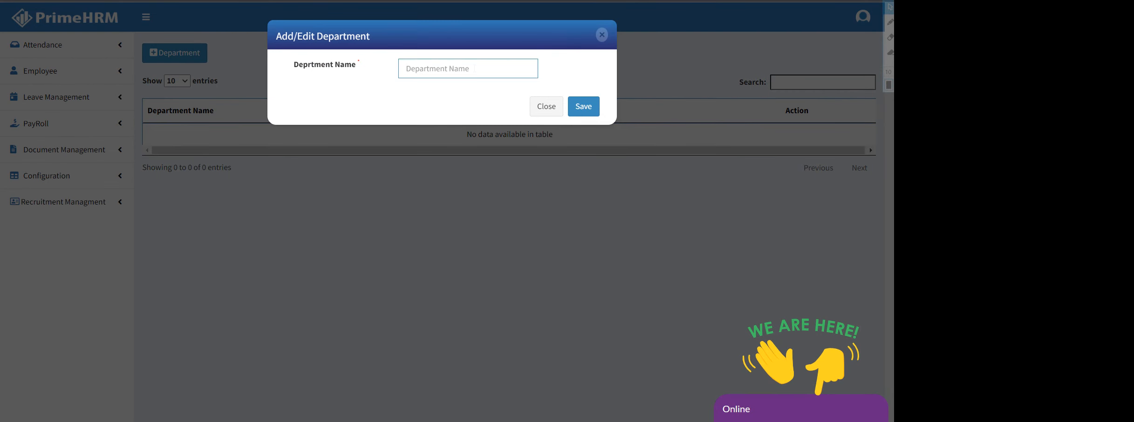
type("IT")
left_click(583, 108)
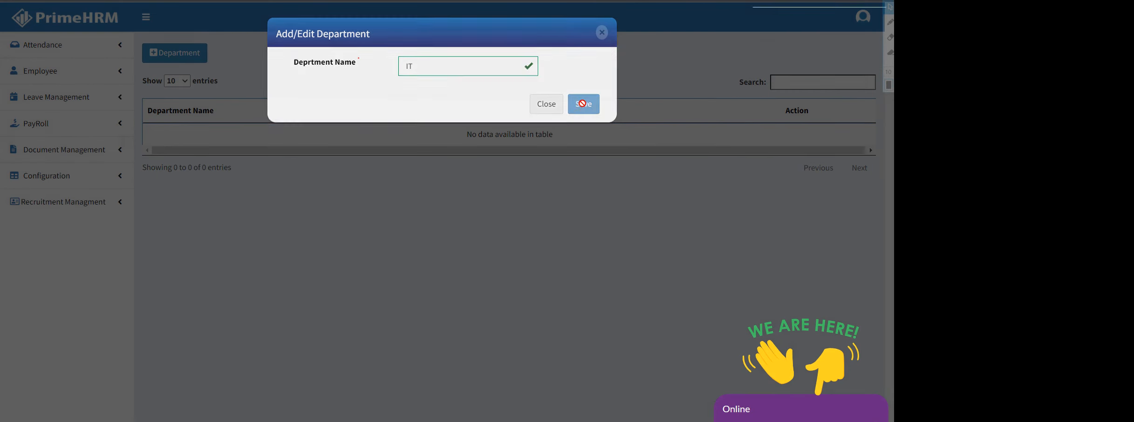
left_click(184, 53)
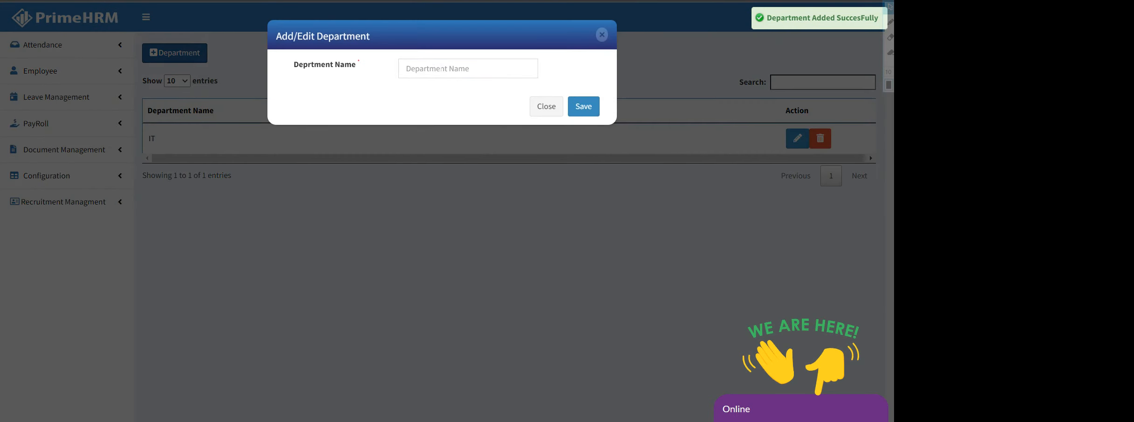
type("HR")
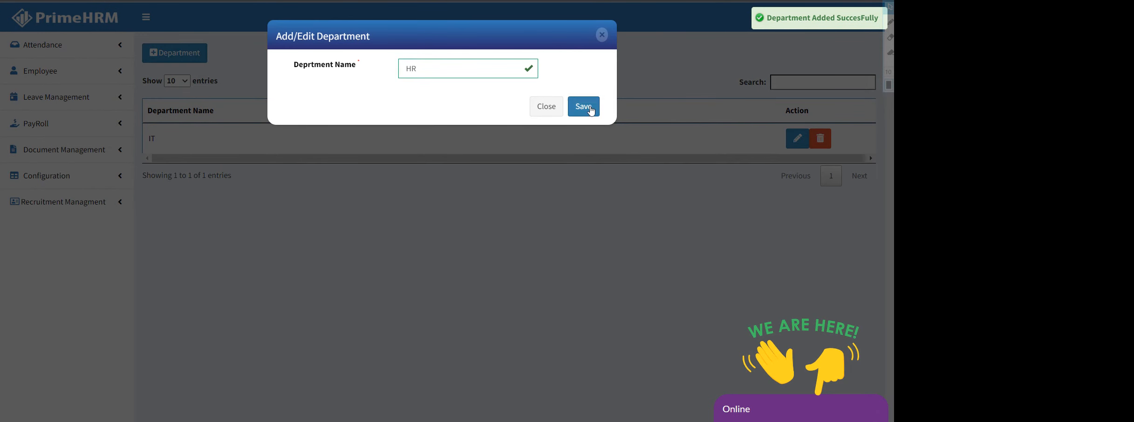
left_click(584, 106)
left_click(81, 179)
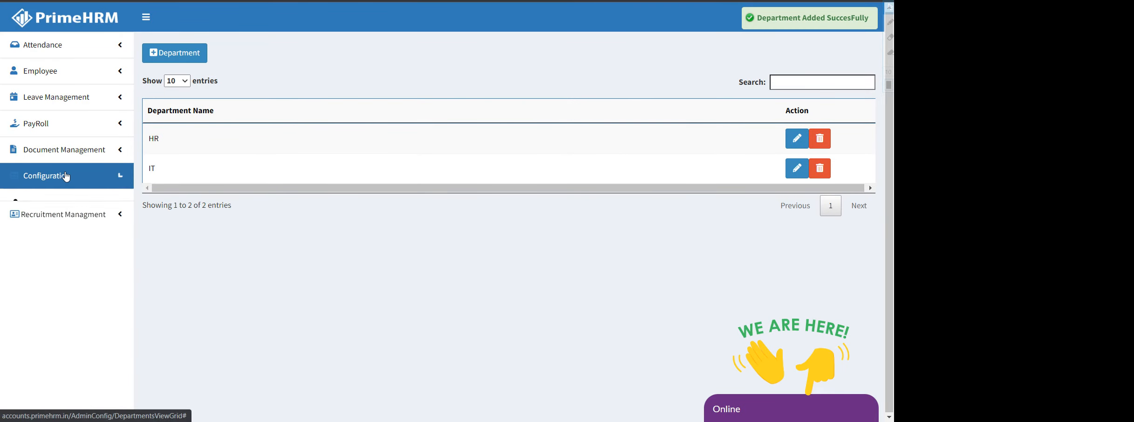
left_click(49, 226)
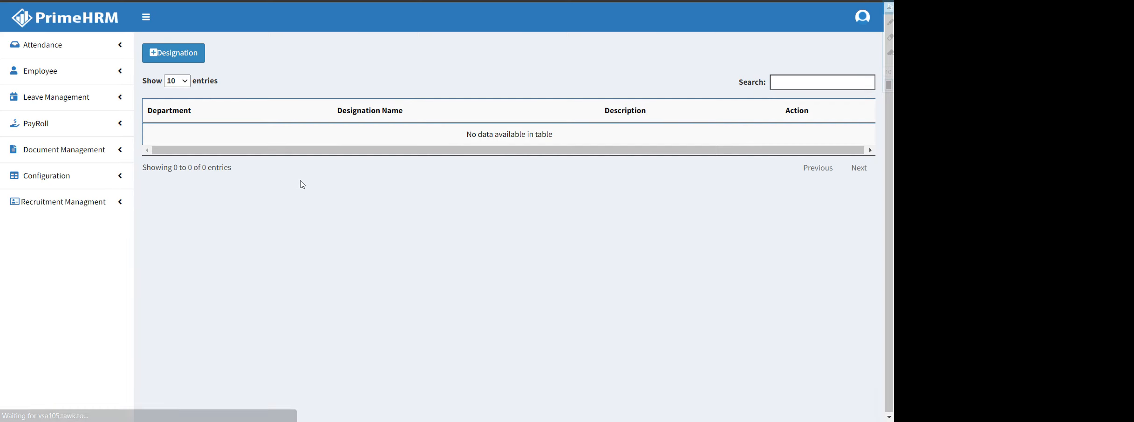
Add the designation SE under the IT department
left_click(181, 56)
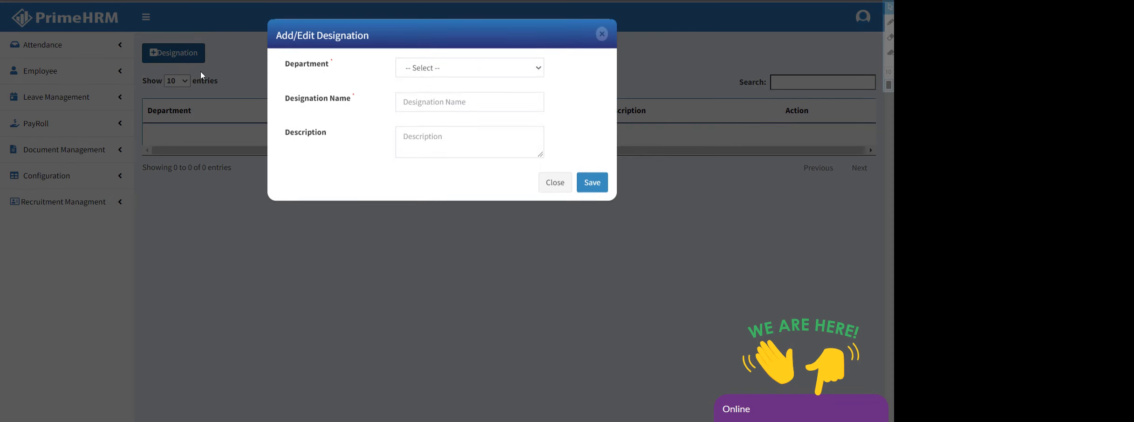
left_click(446, 66)
left_click(433, 105)
left_click(433, 104)
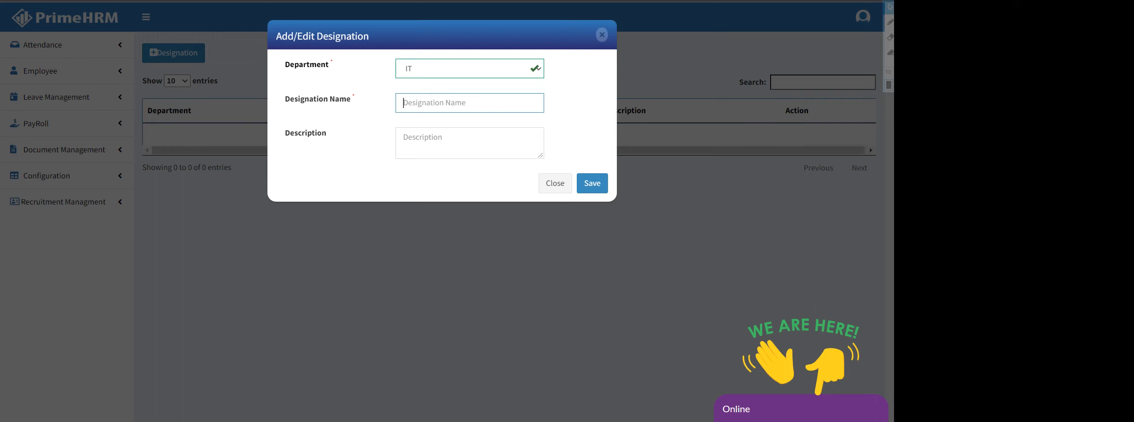
type("SE")
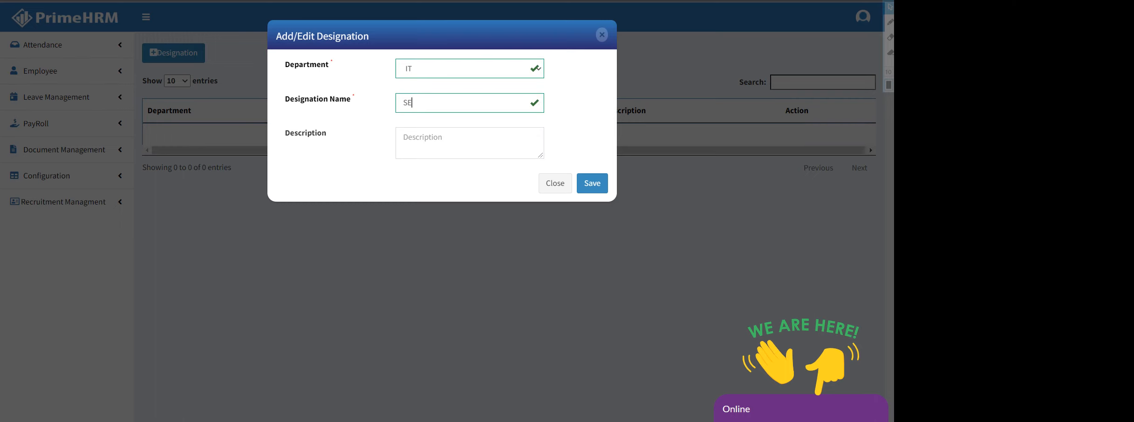
left_click(595, 183)
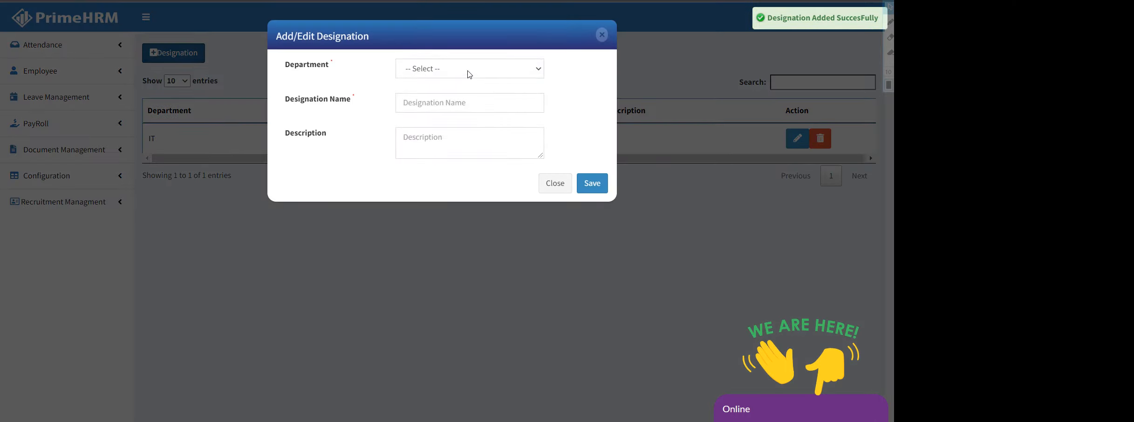
Add the designation Associate under the HR department
left_click(468, 71)
left_click(440, 127)
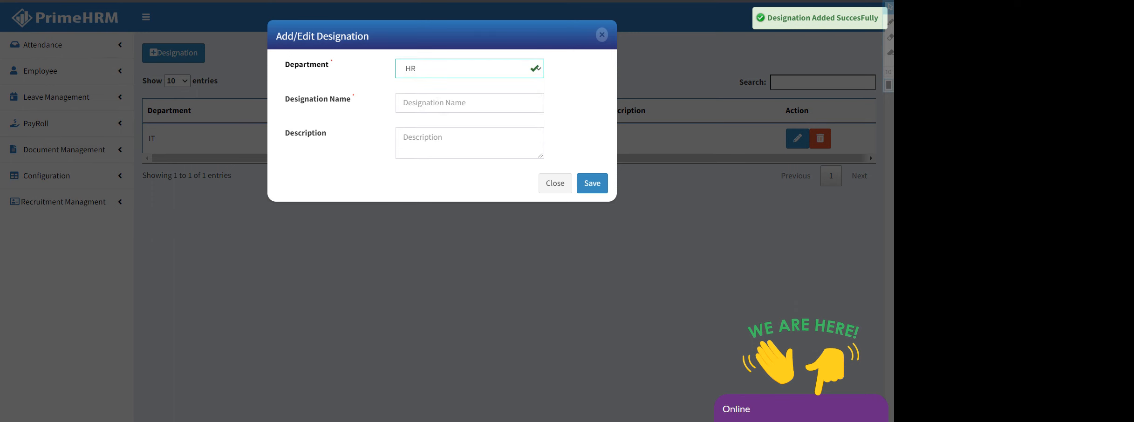
left_click(440, 104)
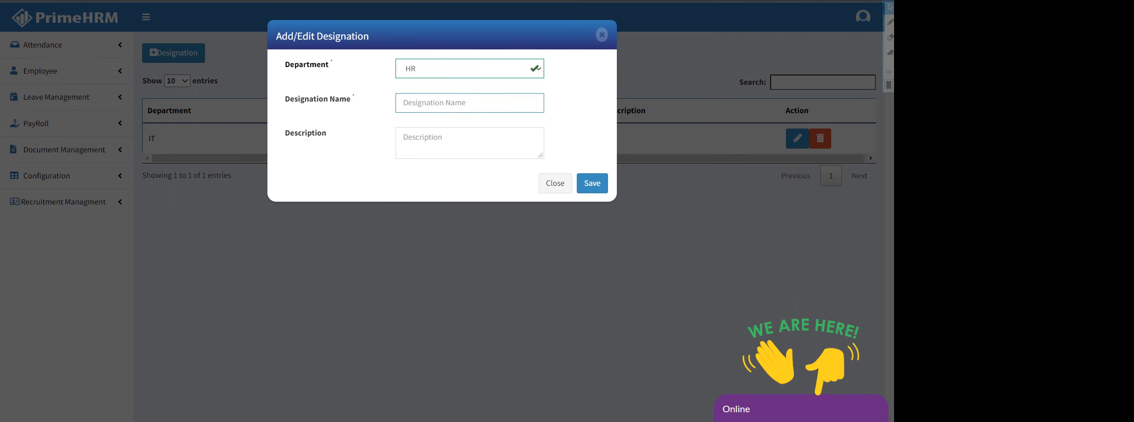
type("Associate")
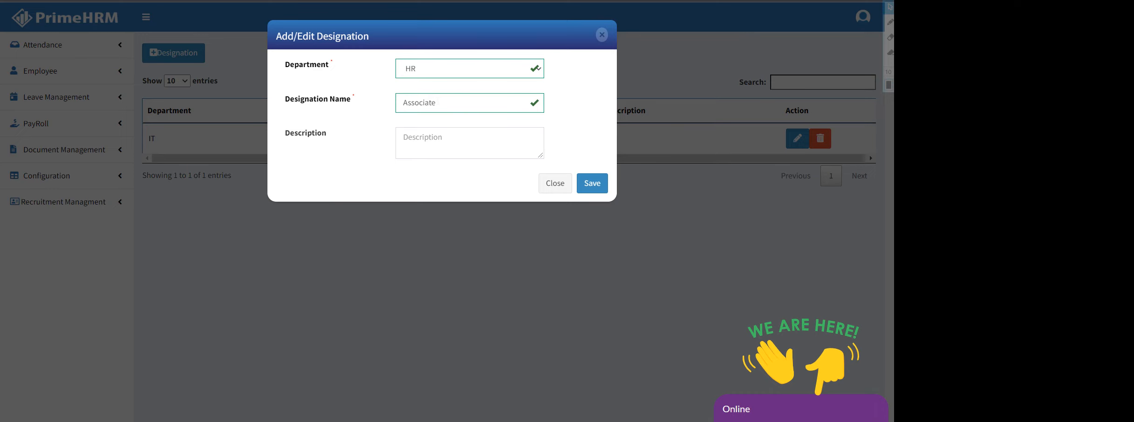
left_click(591, 183)
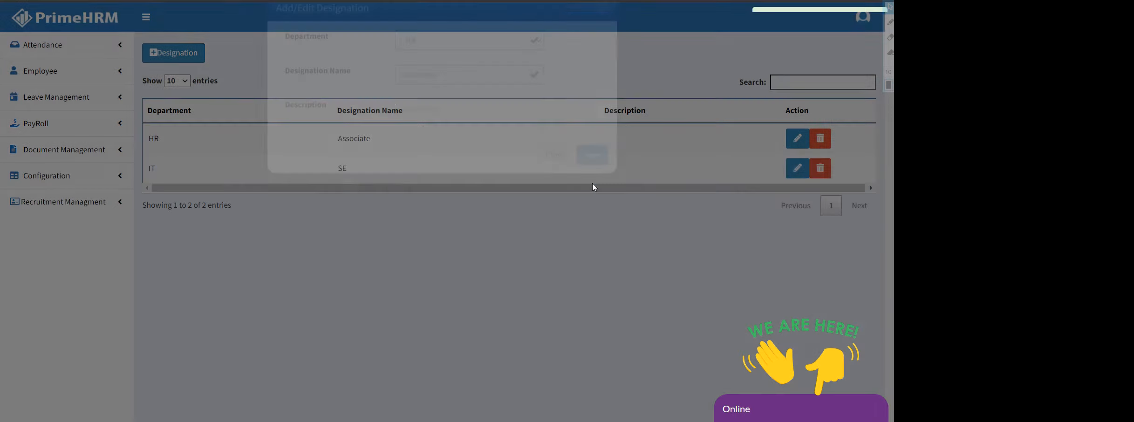
Add SYSTEM ADMIN under IT, then review it in the editor without saving
left_click(173, 55)
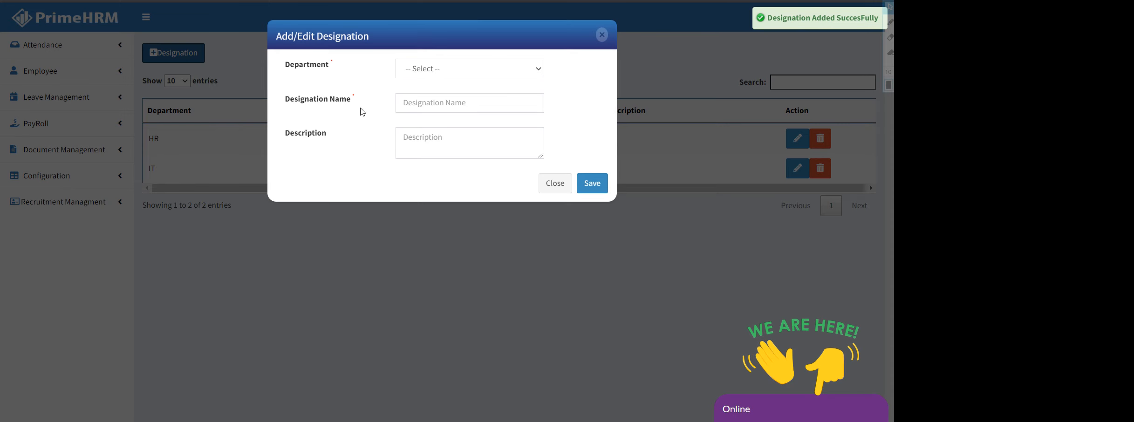
left_click(429, 70)
left_click(431, 108)
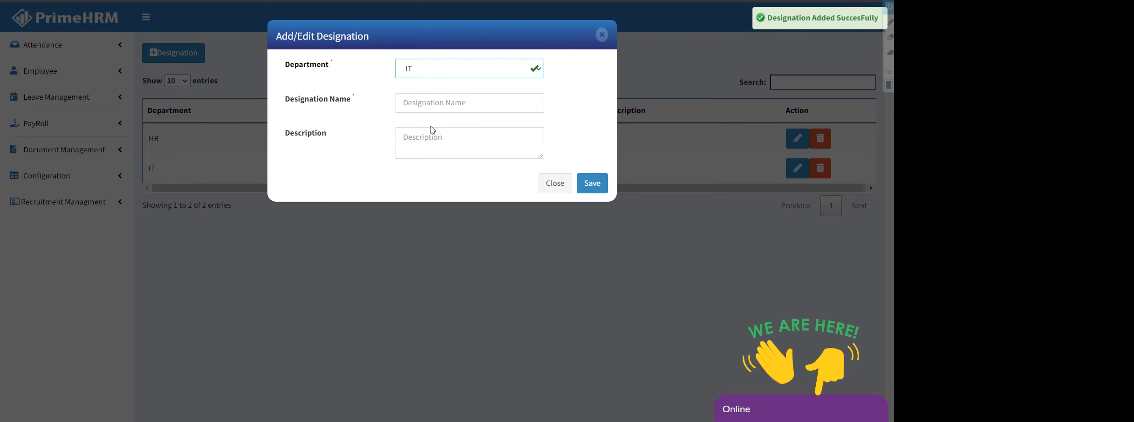
left_click(430, 103)
type("SYST")
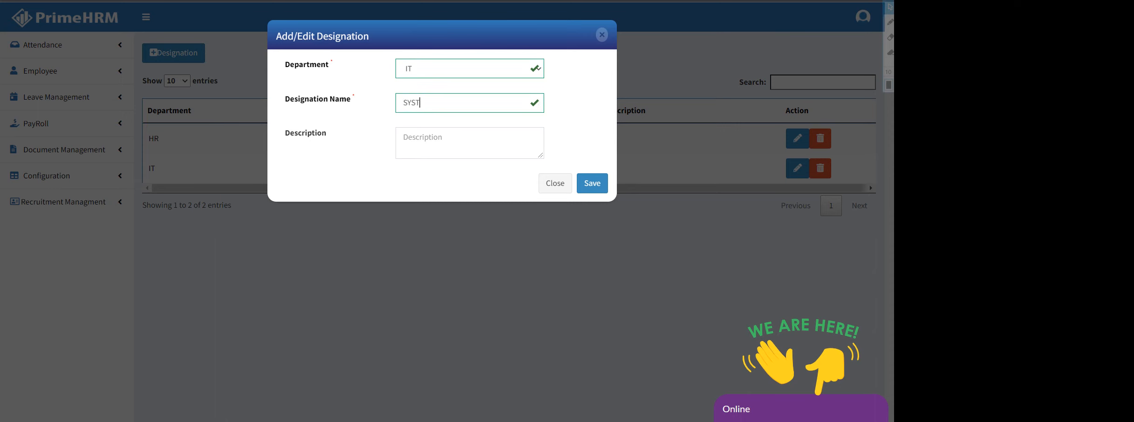
type("EM ADMIN")
left_click(594, 184)
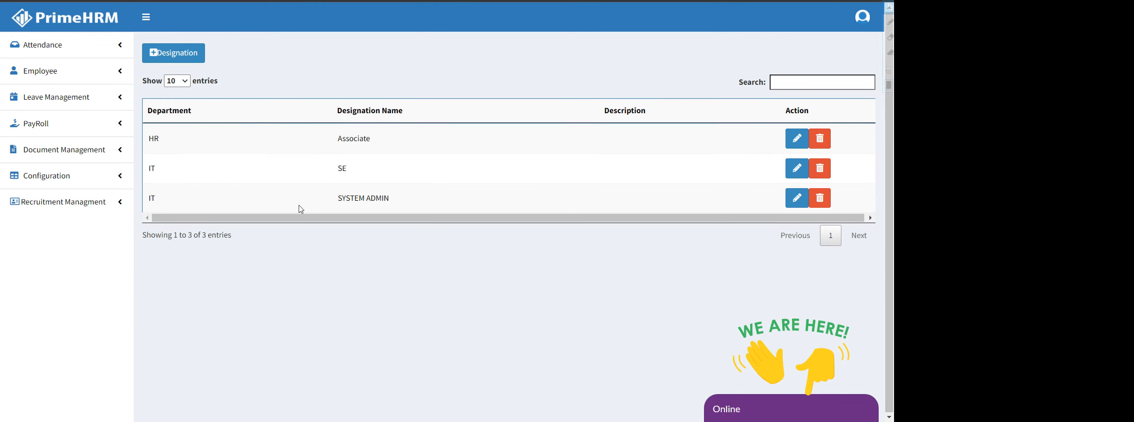
left_click(797, 197)
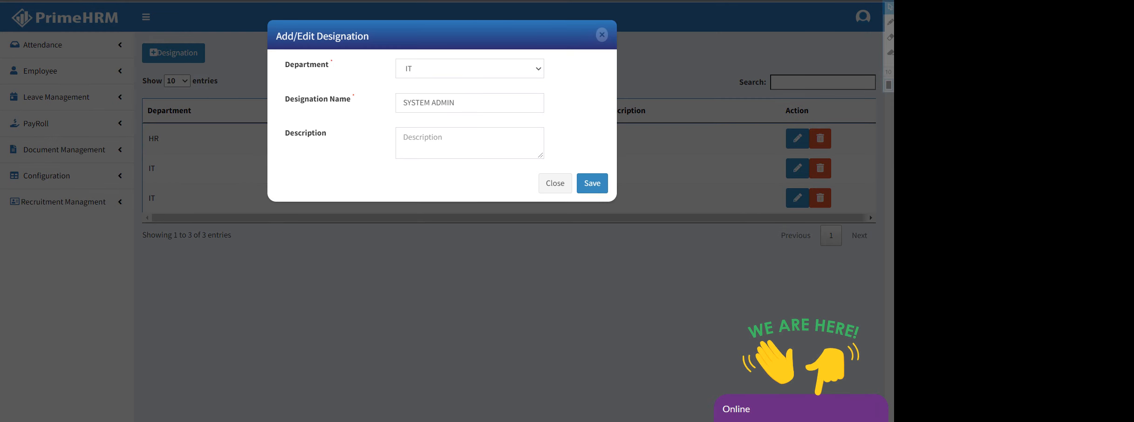
left_click(555, 184)
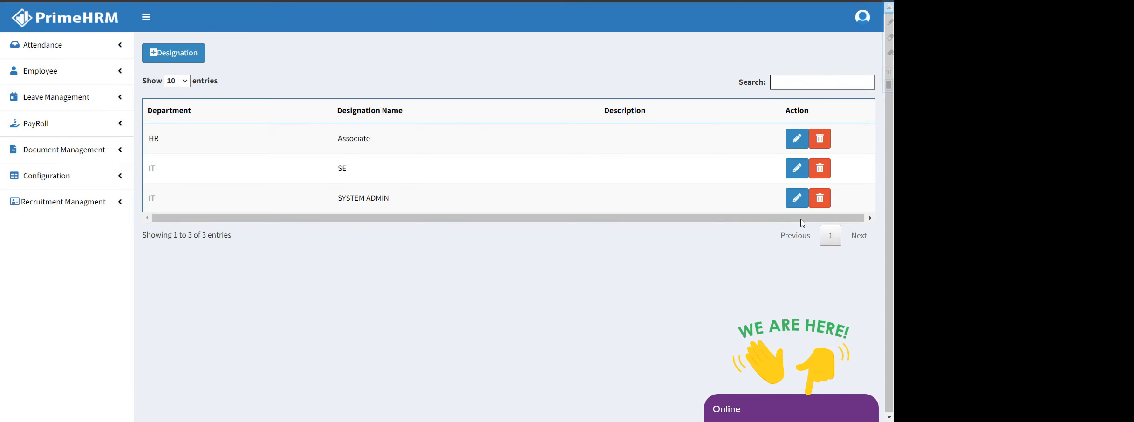
Review the IT department's details in Departments, leaving HR and IT unchanged
left_click(58, 176)
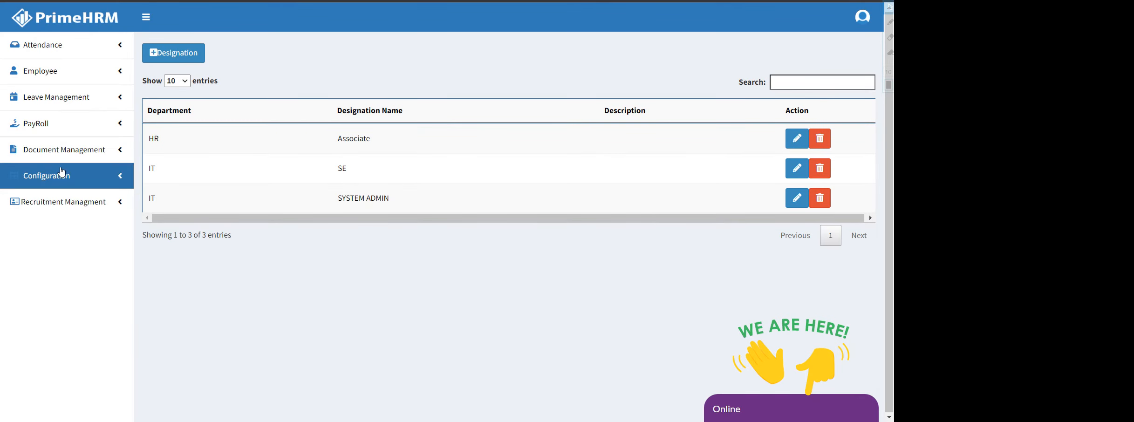
left_click(53, 201)
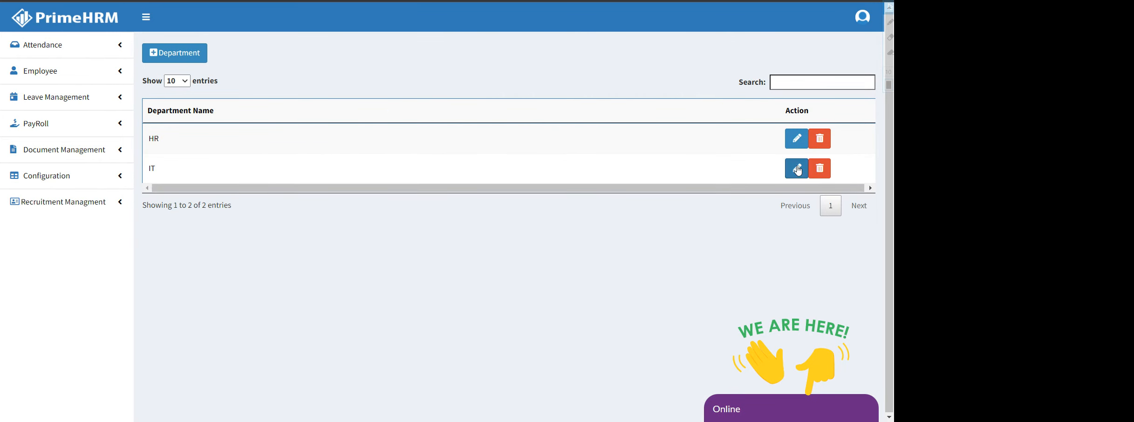
left_click(797, 168)
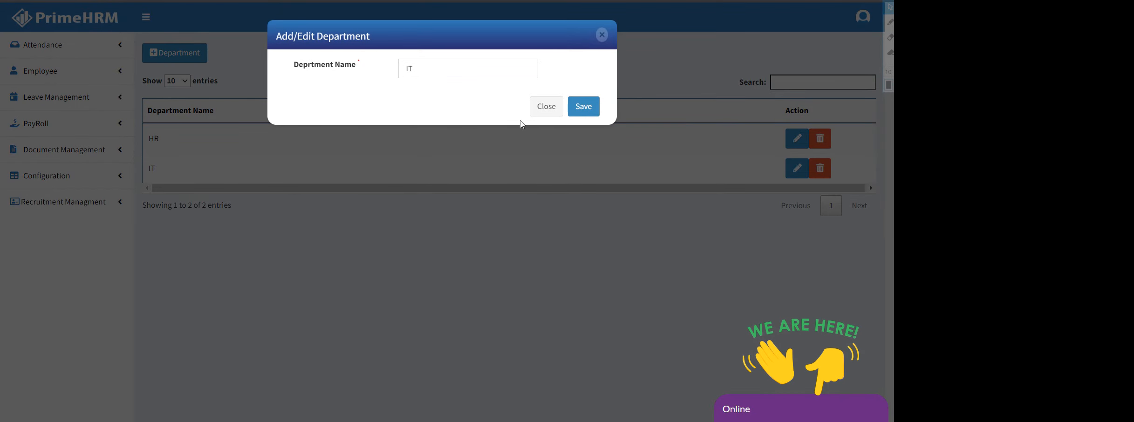
left_click(546, 107)
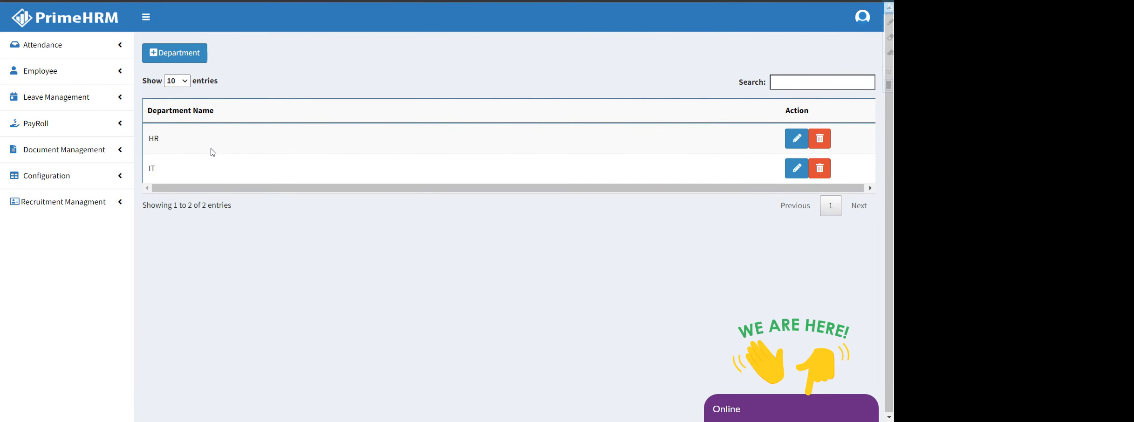
left_click(60, 75)
Enter the employee's name, UnMarried marital status and father's name on the Add Employee form
left_click(49, 99)
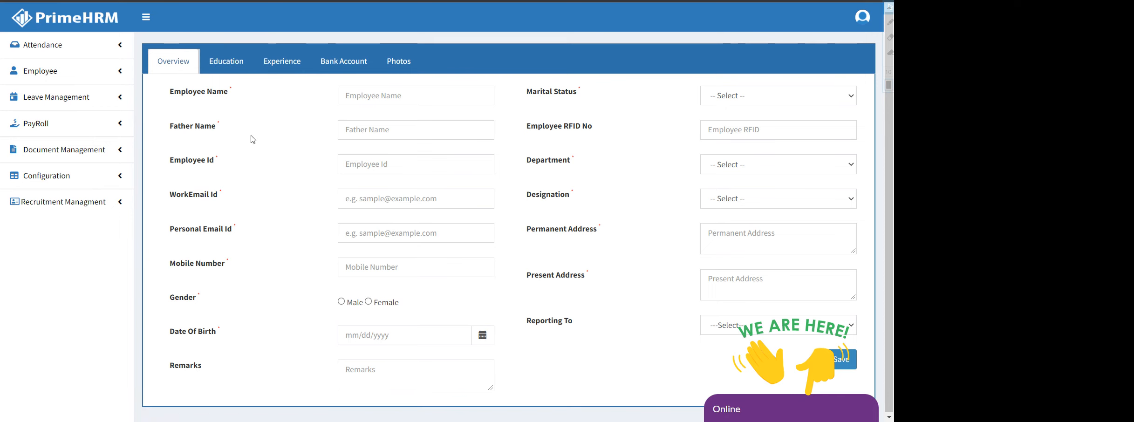
left_click(372, 96)
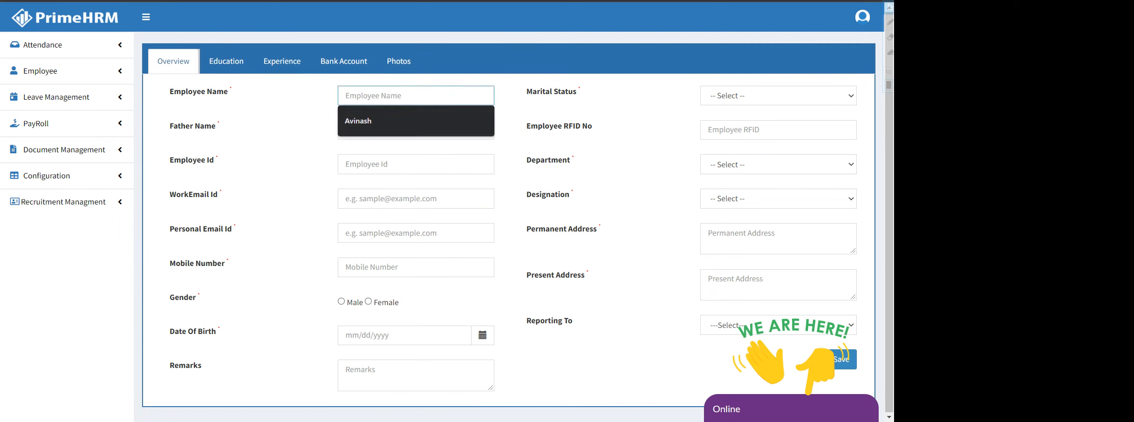
left_click(379, 120)
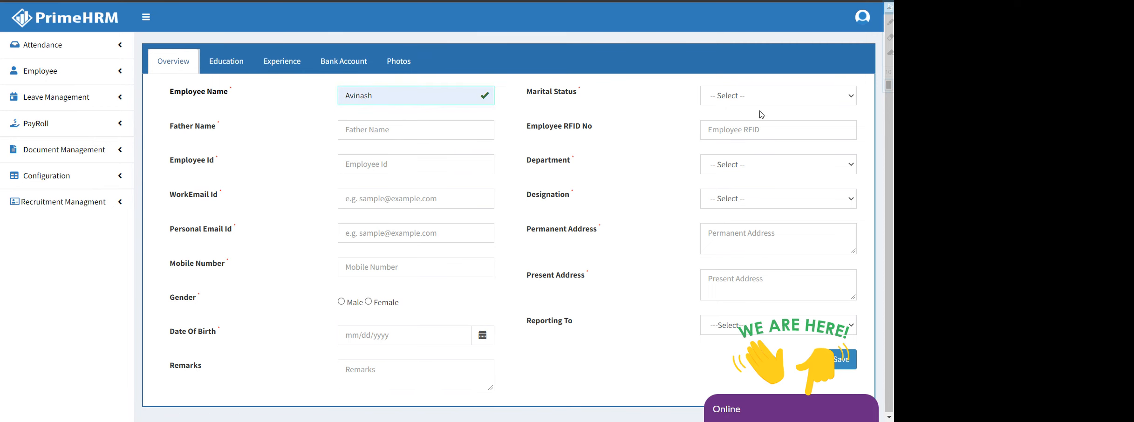
left_click(780, 99)
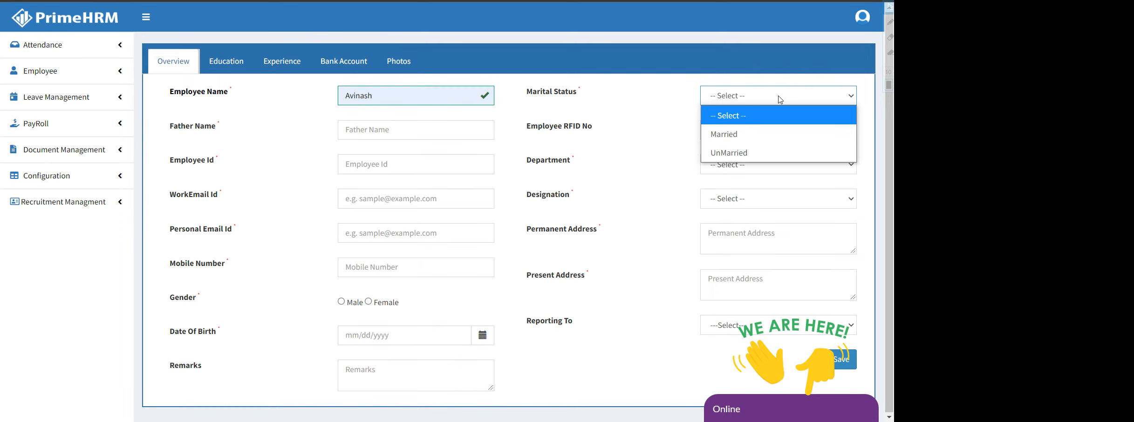
left_click(769, 153)
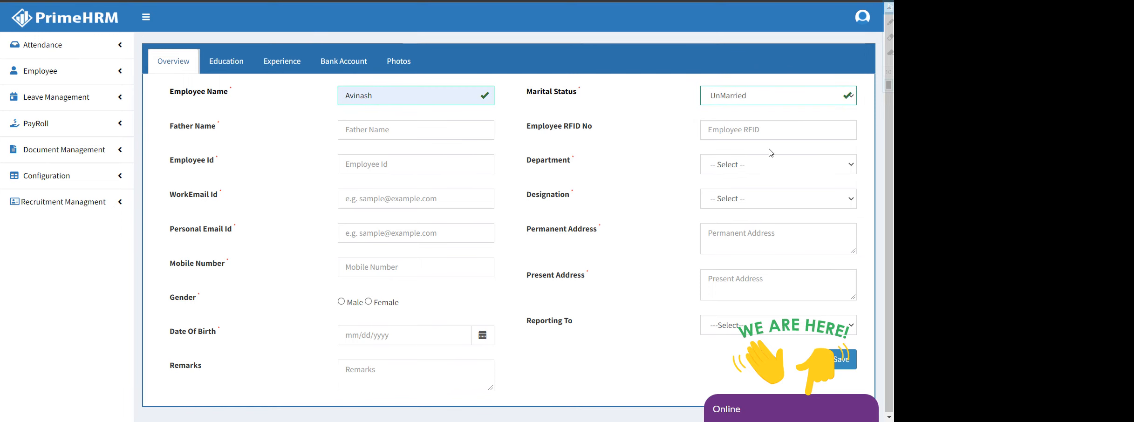
left_click(400, 130)
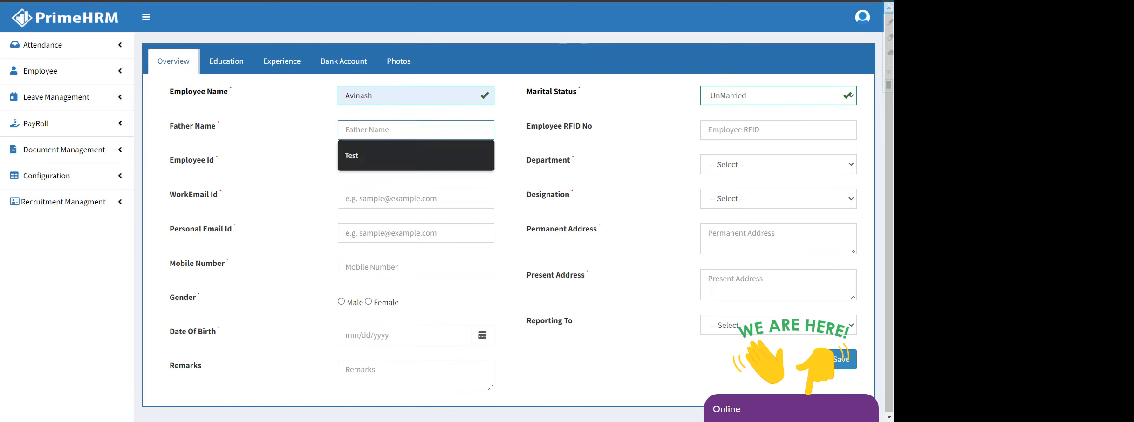
type("Father")
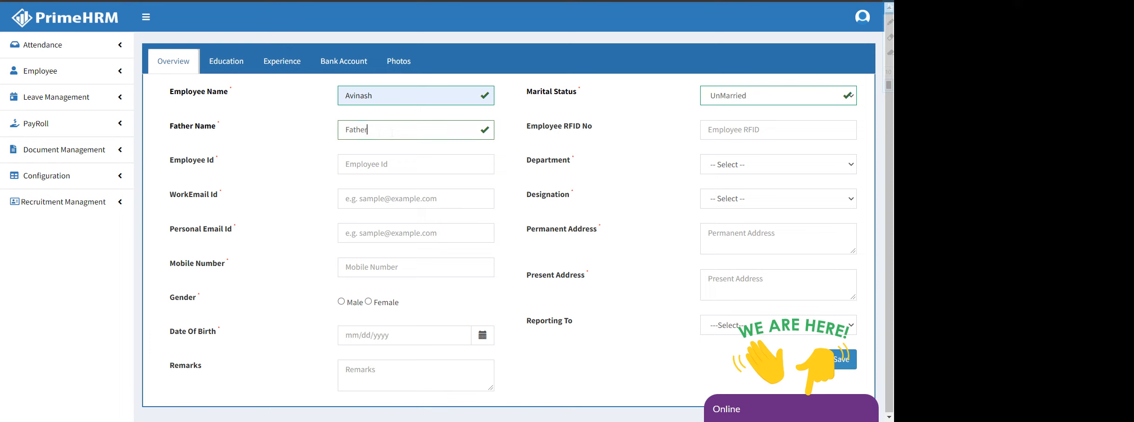
type(" Test")
Fill in the RFID number and Employee Id from saved suggestions
left_click(706, 131)
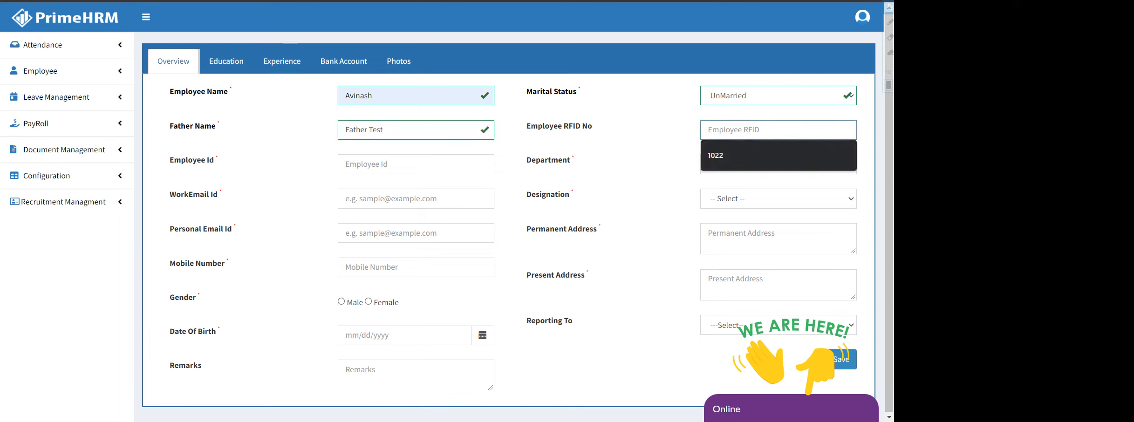
left_click(717, 156)
left_click(382, 164)
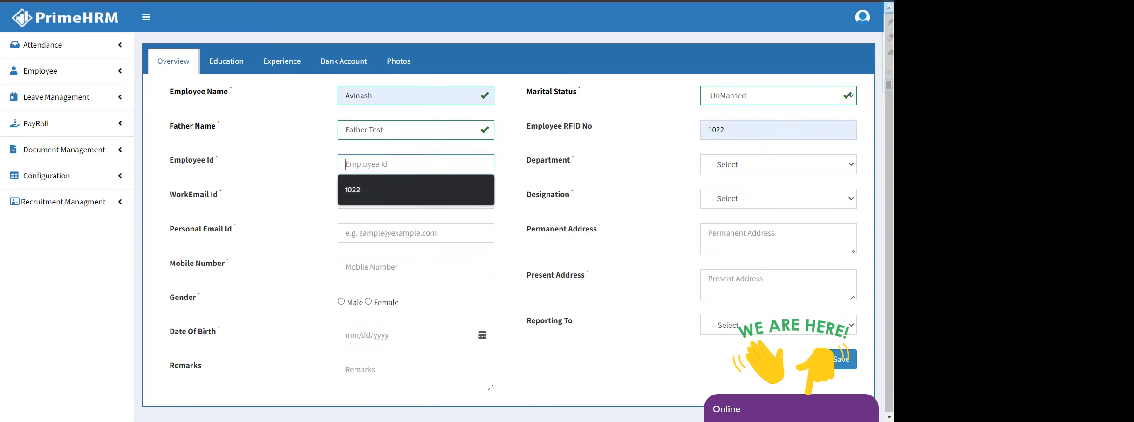
left_click(406, 195)
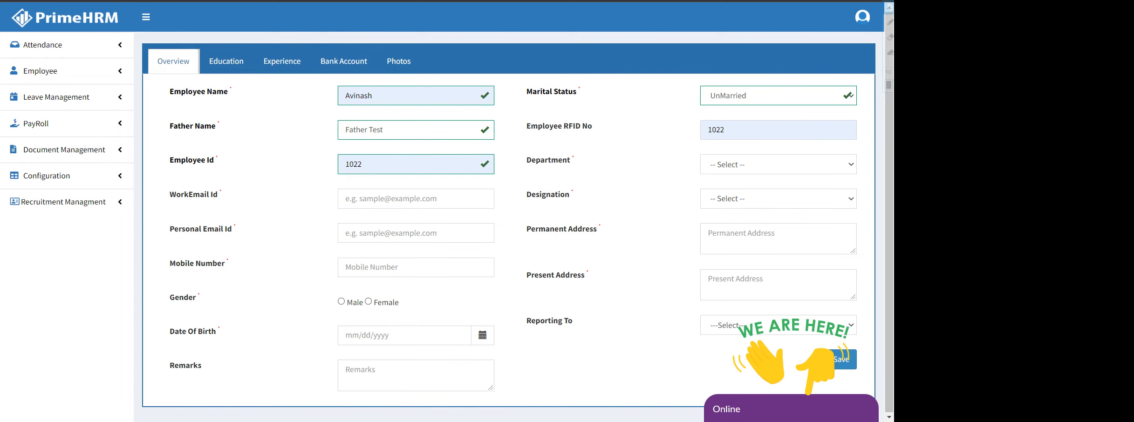
double_click(353, 164)
left_click(362, 164)
left_click_drag(362, 164, 353, 164)
left_click(362, 164)
double_click(362, 164)
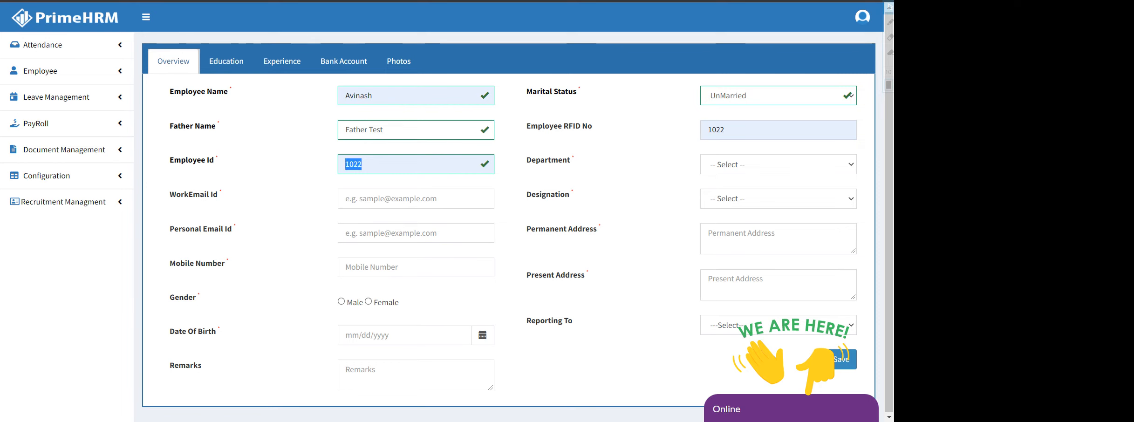
left_click(362, 164)
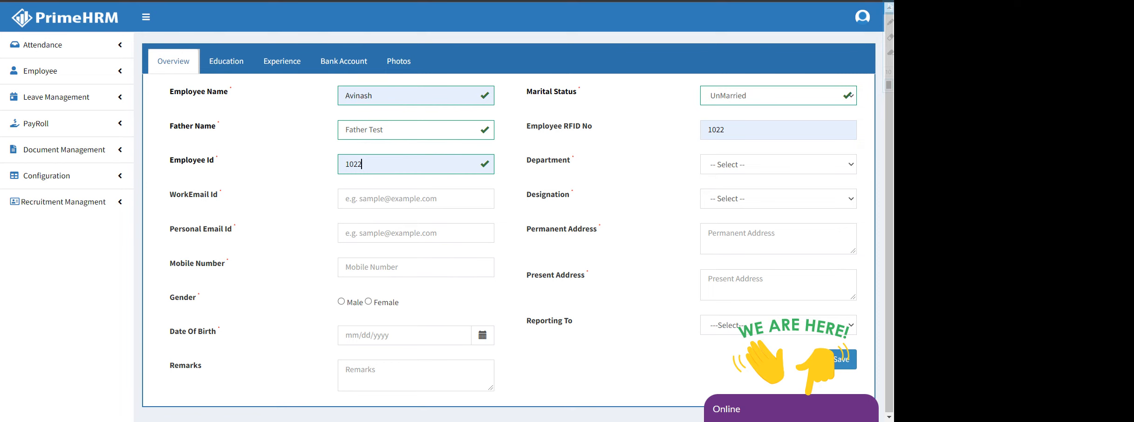
Set the department to IT and the designation to SE
left_click(763, 167)
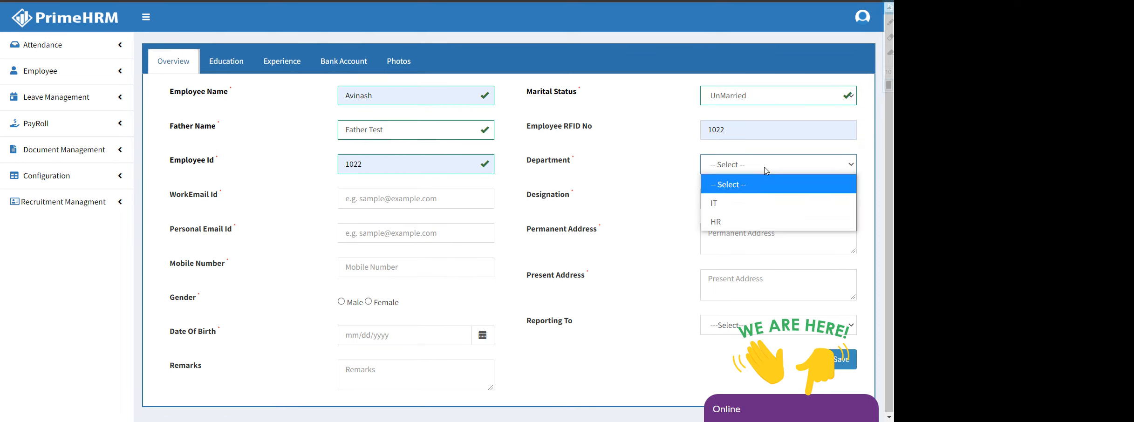
left_click(744, 204)
left_click(759, 208)
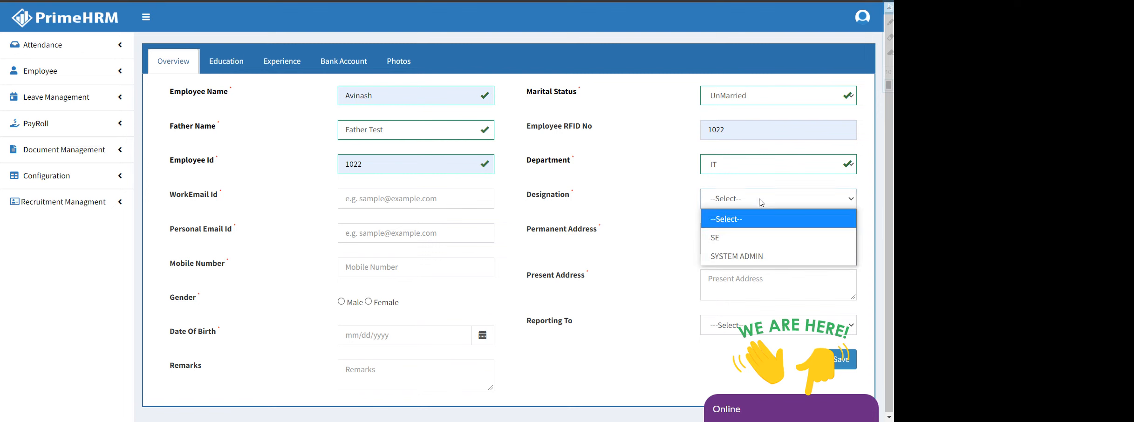
left_click(745, 240)
Enter the employee's work and personal e-mail addresses
left_click(373, 199)
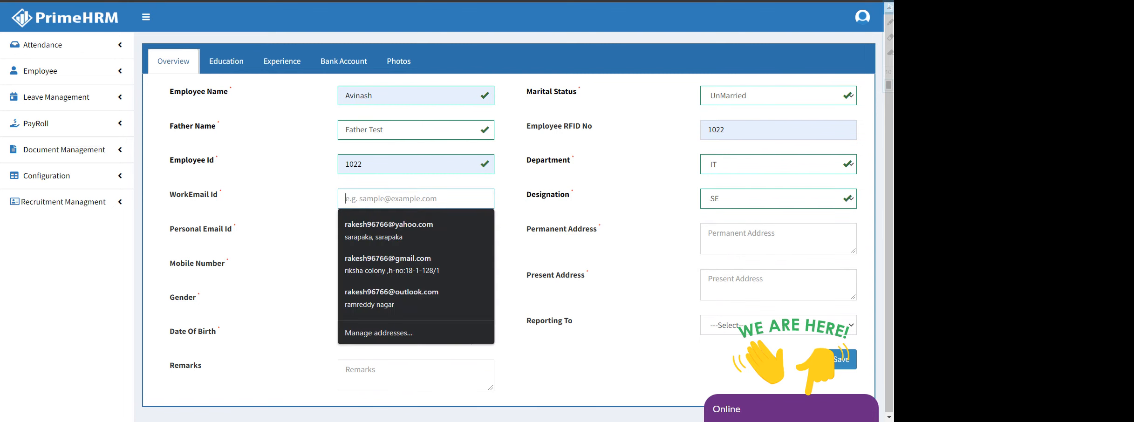
left_click(504, 217)
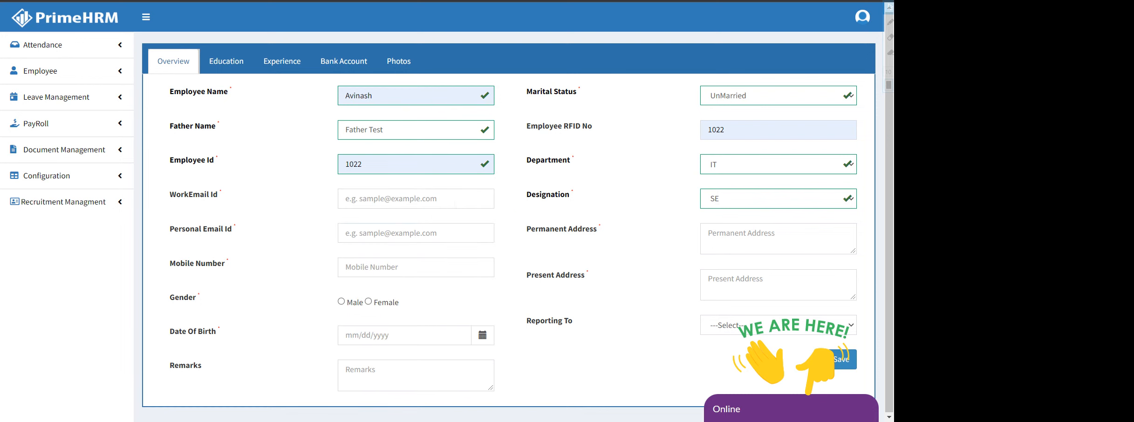
left_click(455, 204)
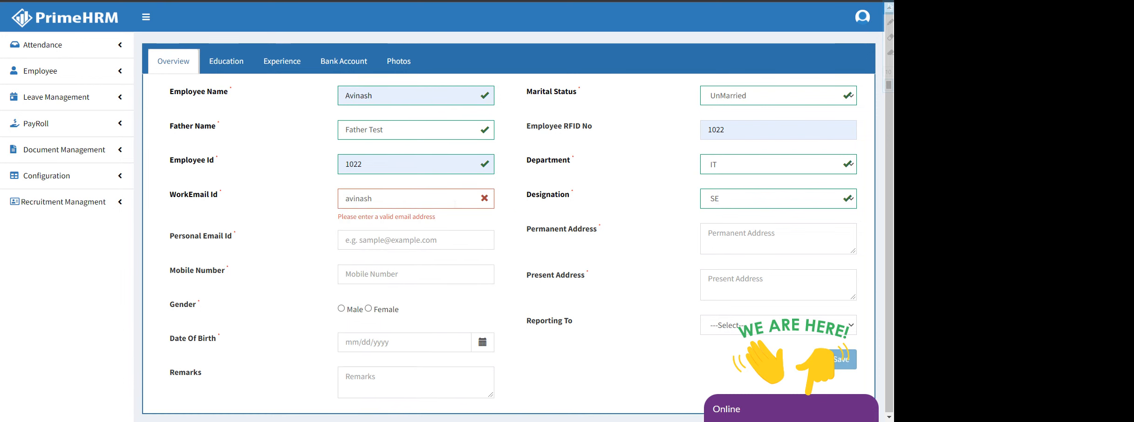
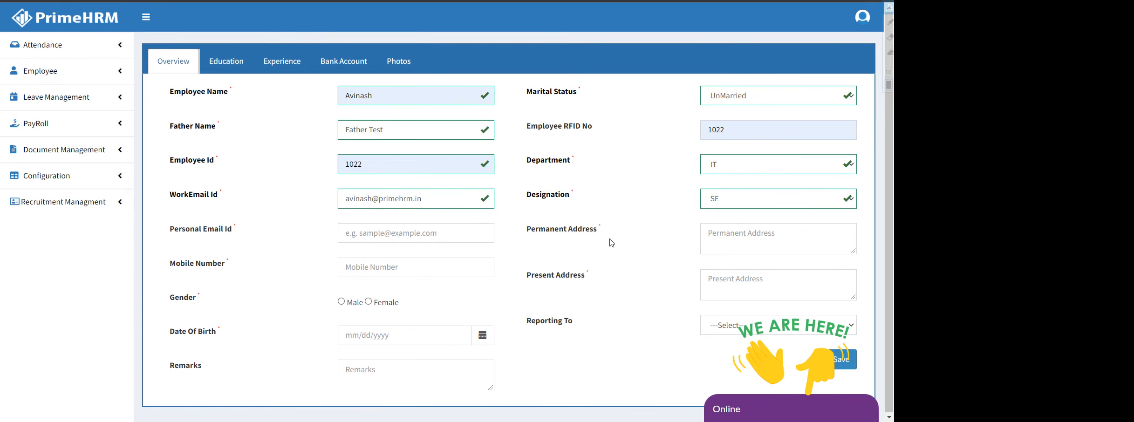
left_click(382, 233)
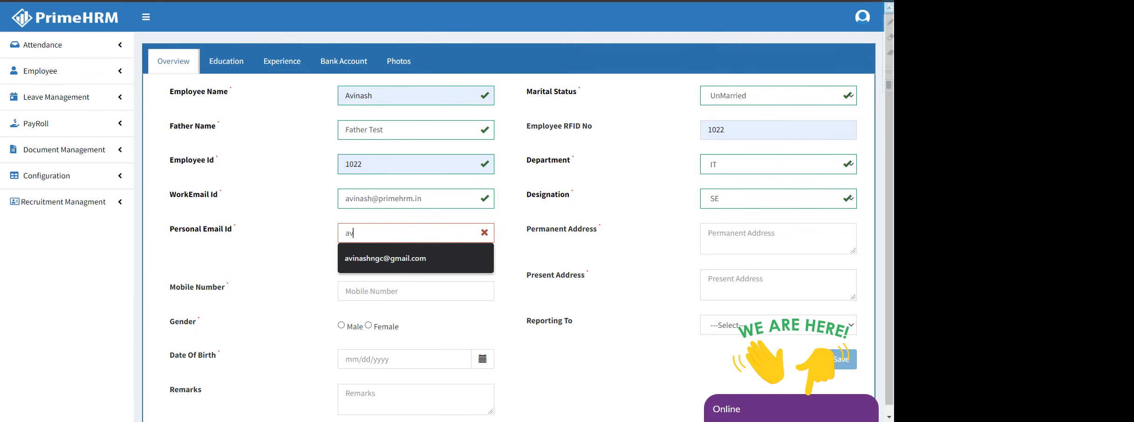
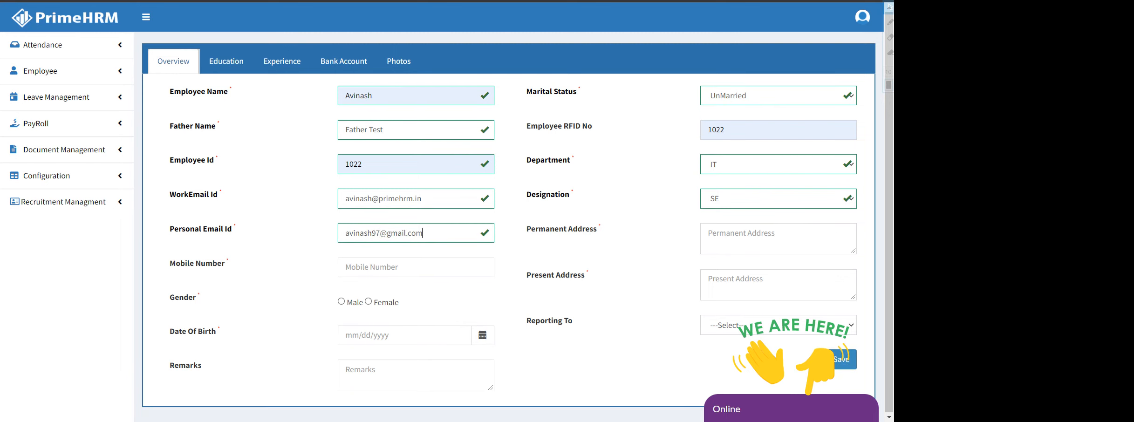
Set both the permanent and present address to Hyderabad
left_click(764, 237)
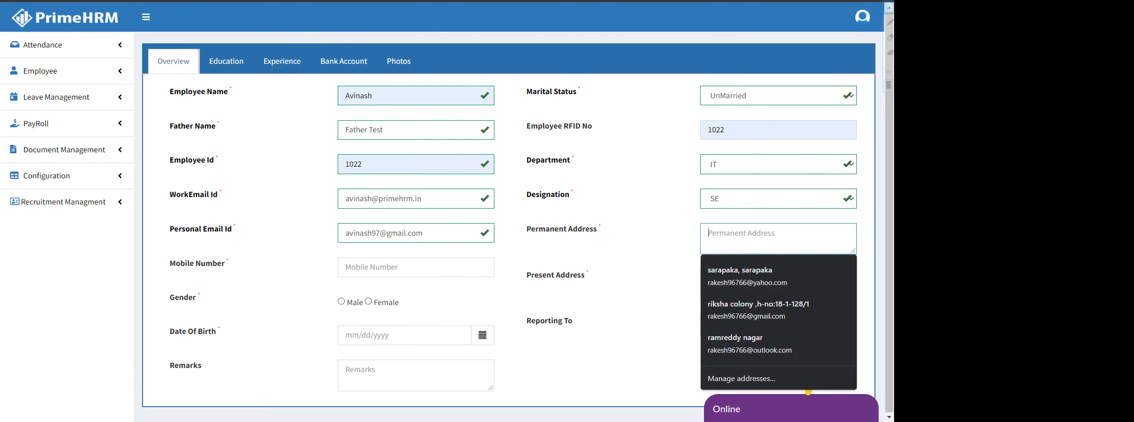
left_click(631, 278)
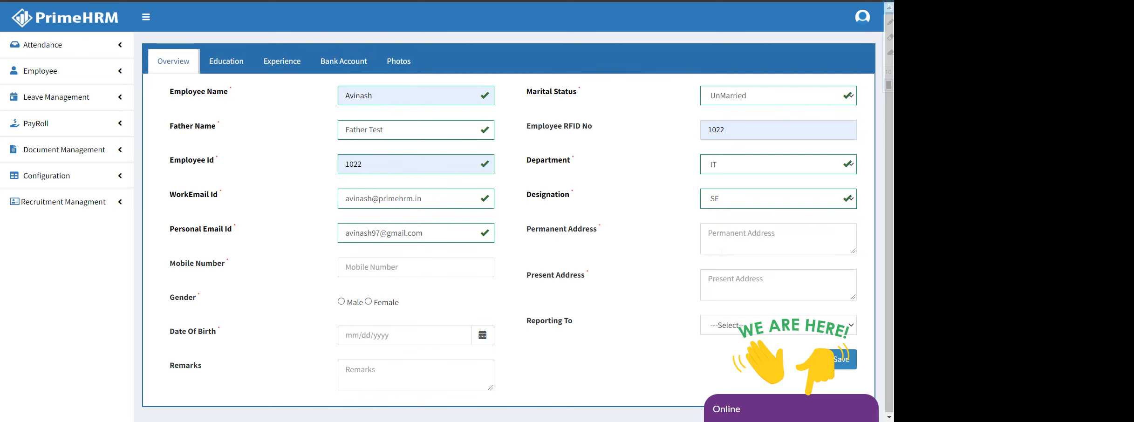
left_click(721, 252)
type("Hyder")
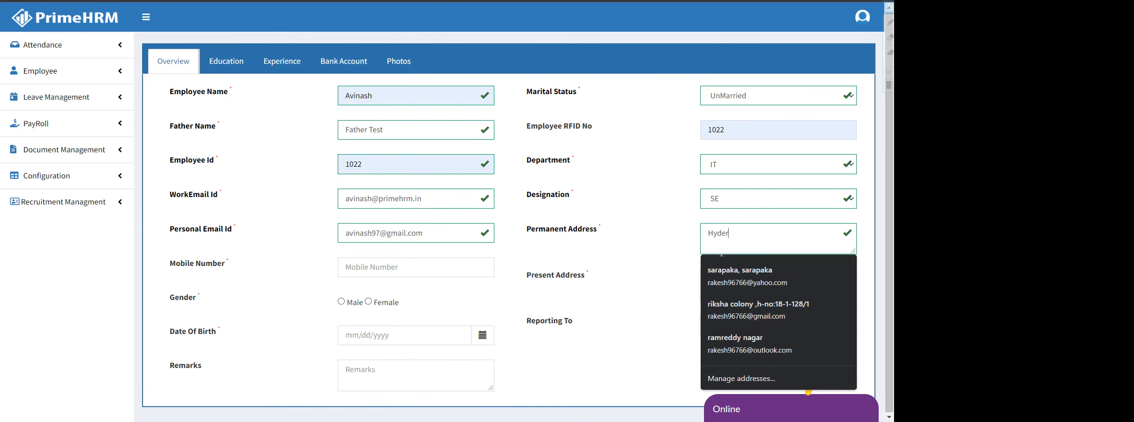
left_click(648, 285)
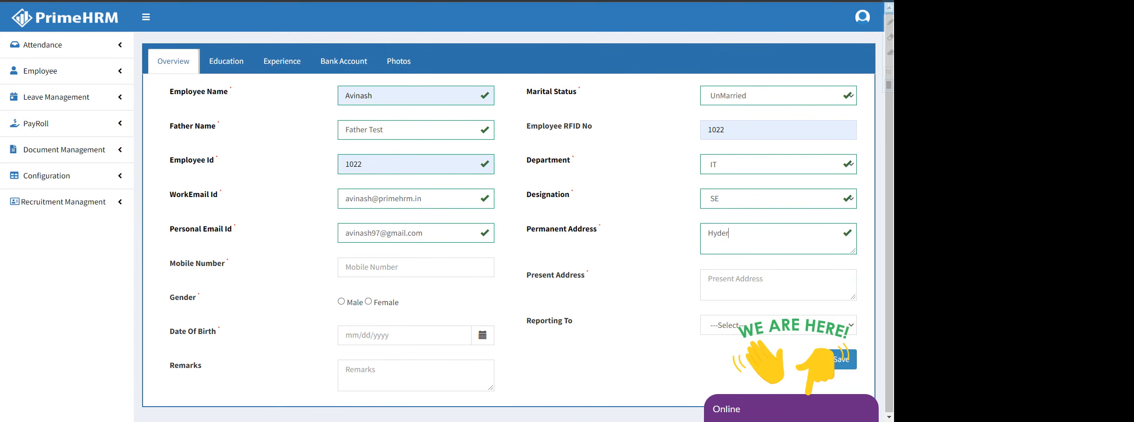
type("derabad")
key("ctrl+a")
key("ctrl+c")
key("Tab")
key("ctrl+v")
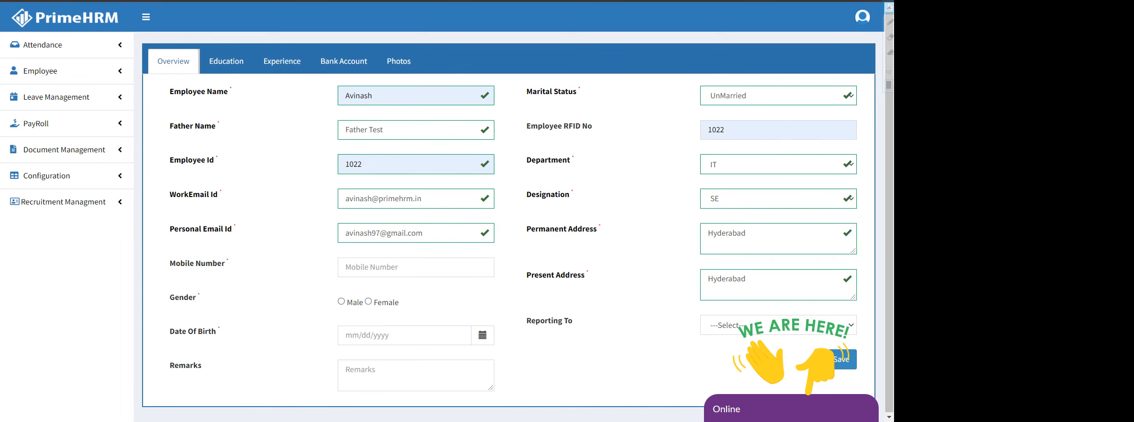
Enter the employee's ten-digit mobile number and select Male as gender
left_click(373, 267)
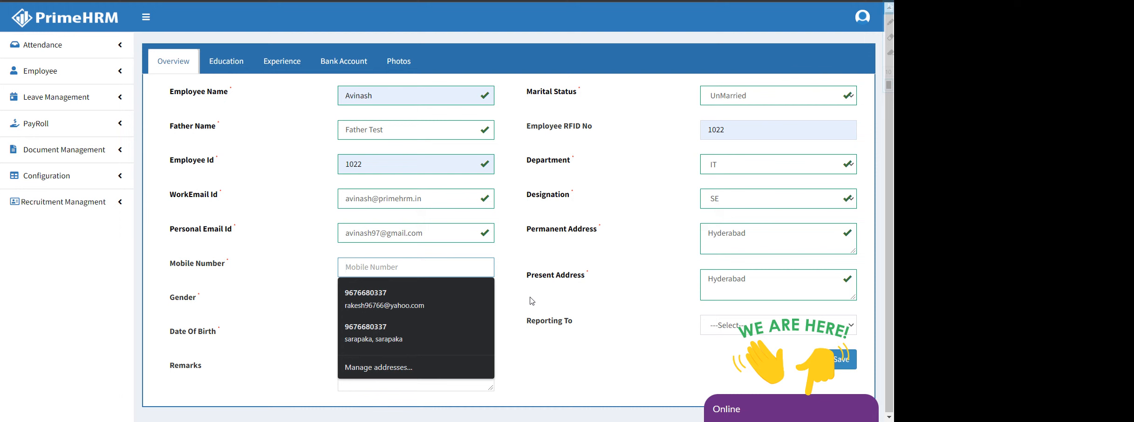
type("9876")
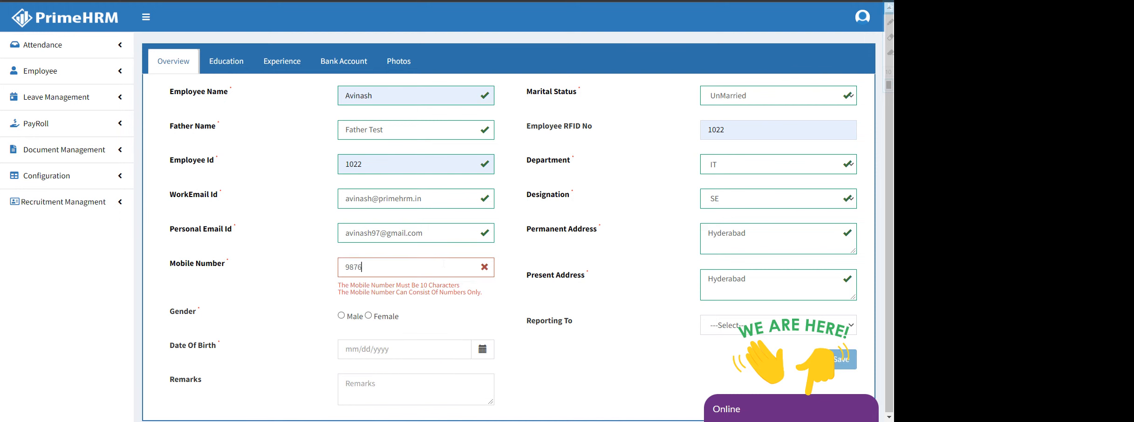
type("543210")
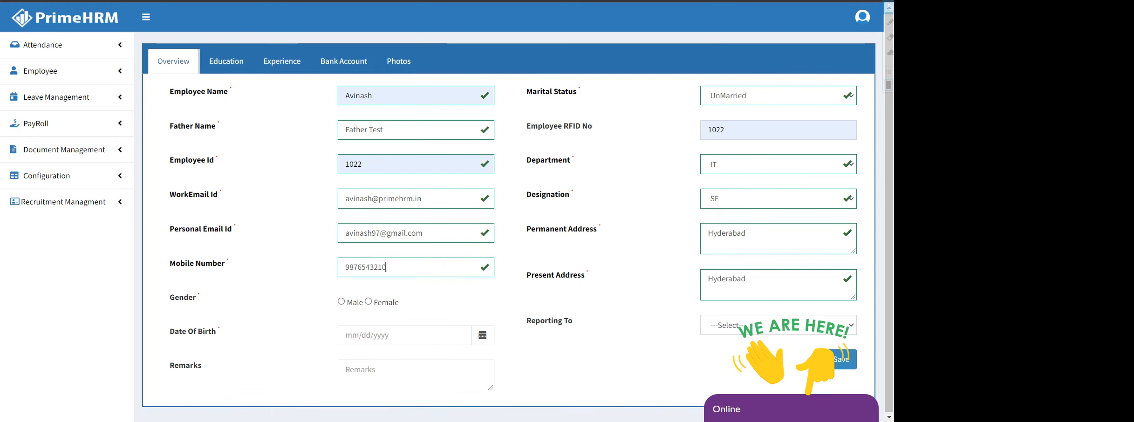
left_click(342, 302)
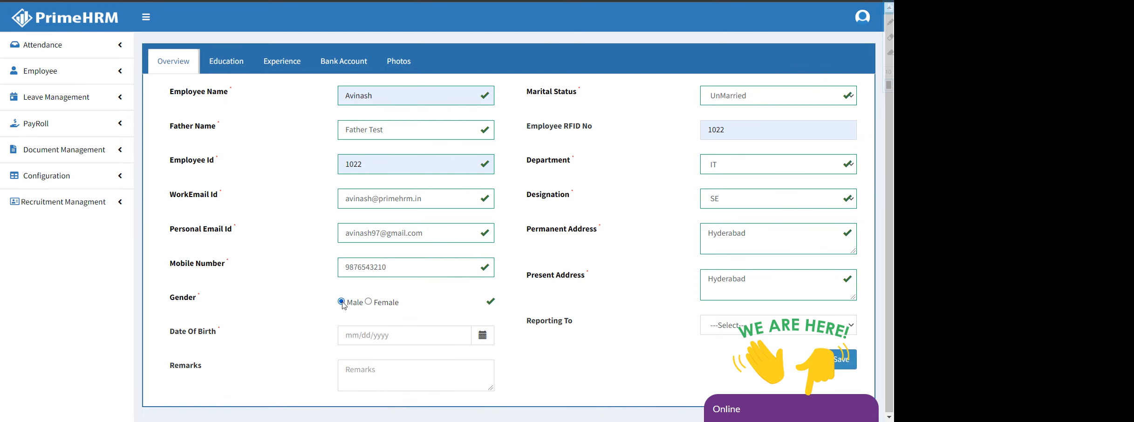
left_click(403, 335)
left_click(553, 356)
left_click(430, 336)
left_click(437, 211)
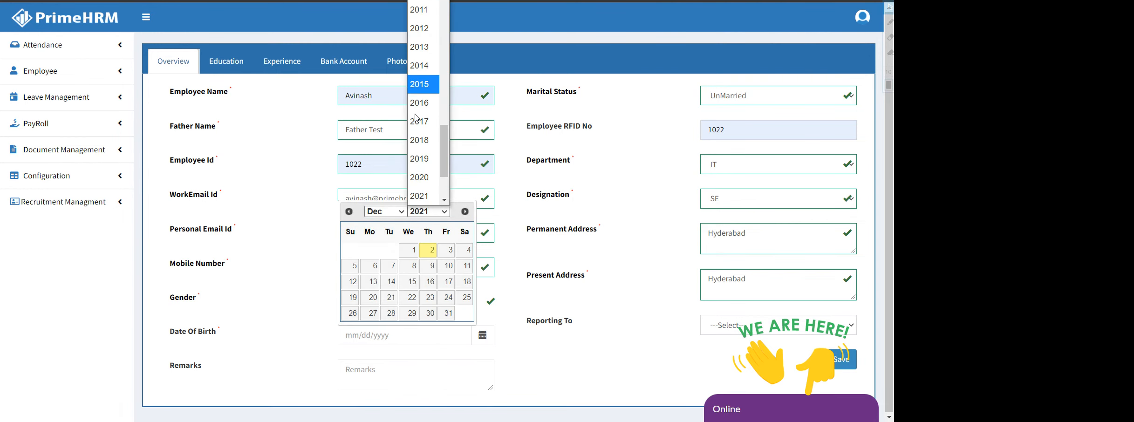
scroll(419, 93, "up", 2)
scroll(419, 139, "up", 9)
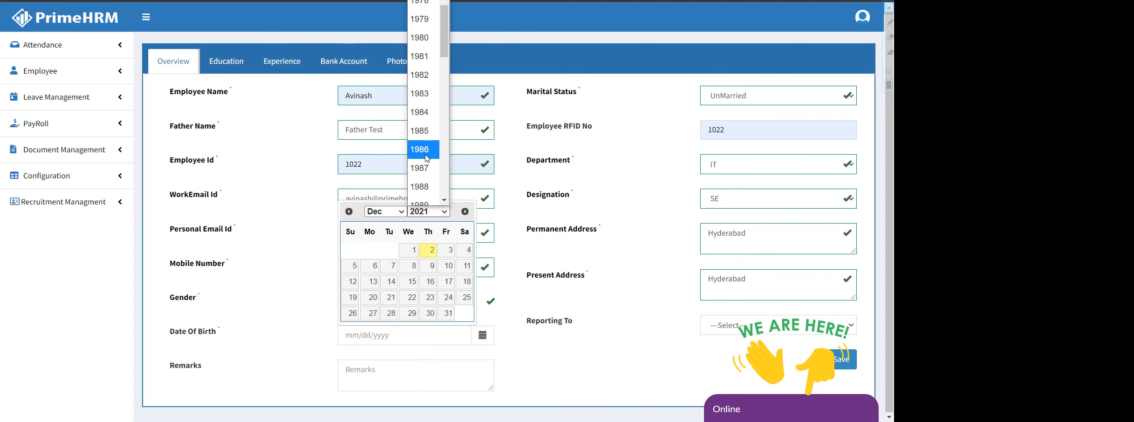
left_click(424, 150)
left_click(393, 266)
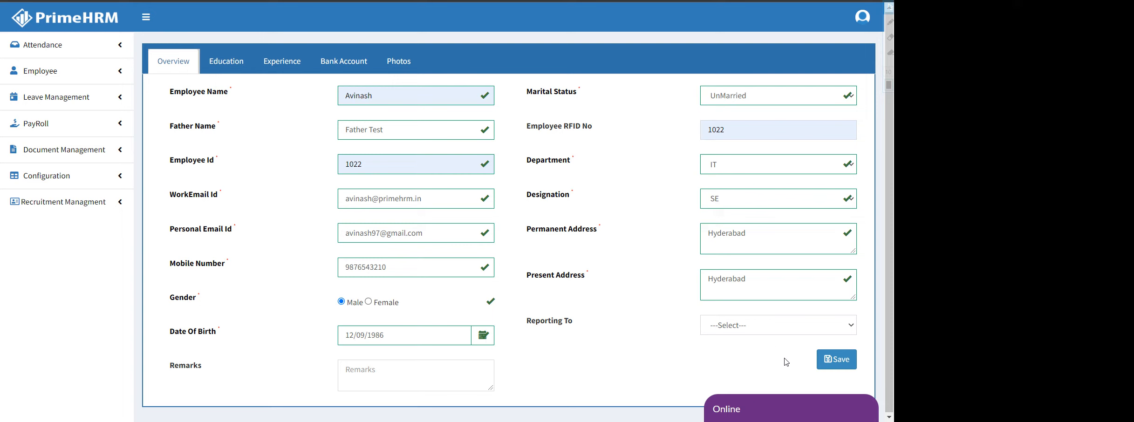
left_click(364, 372)
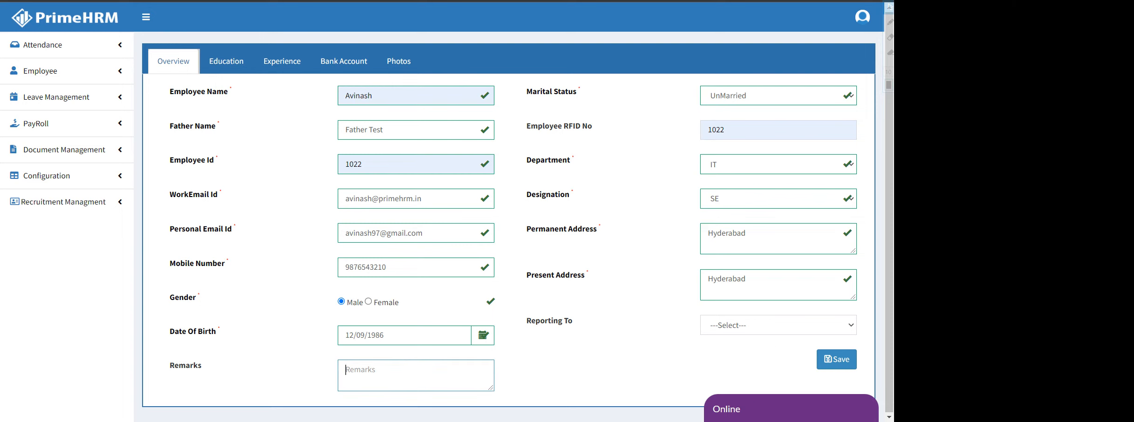
left_click(840, 363)
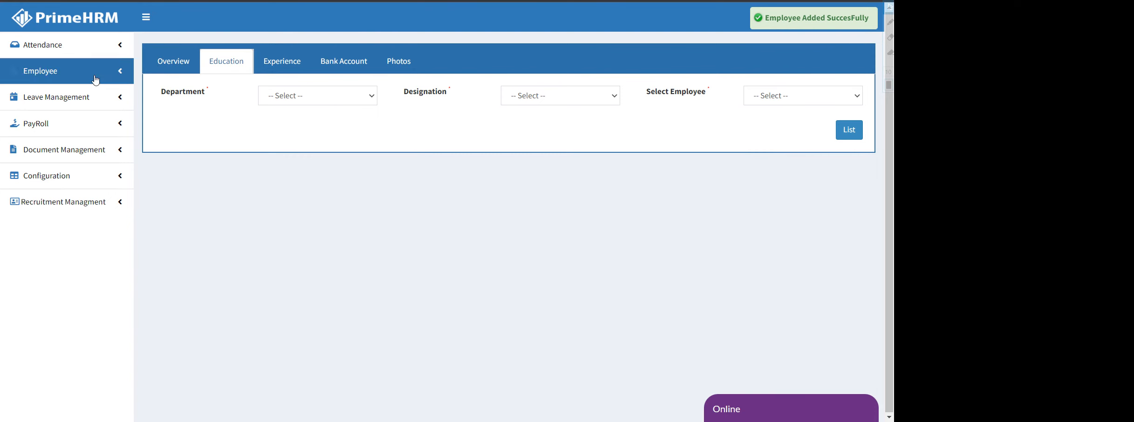
List employees filtered to department IT and designation SE
left_click(41, 74)
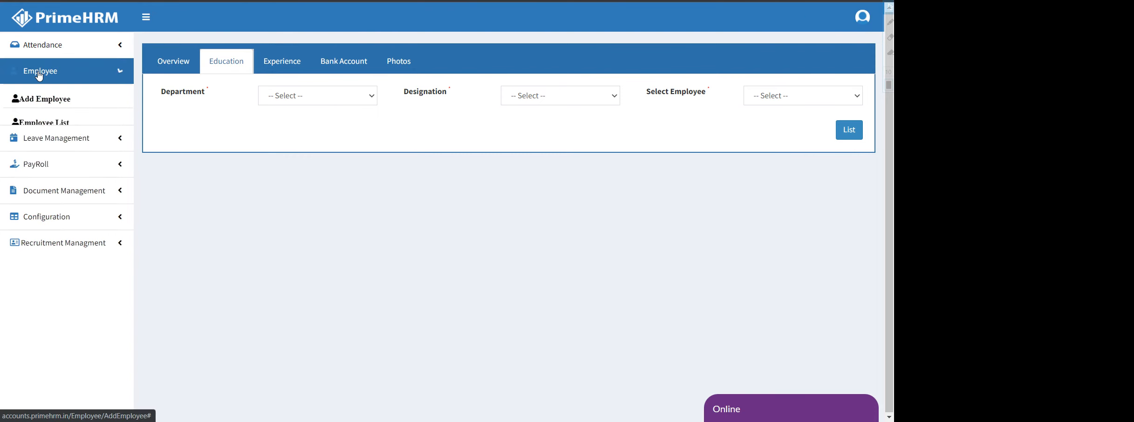
left_click(52, 122)
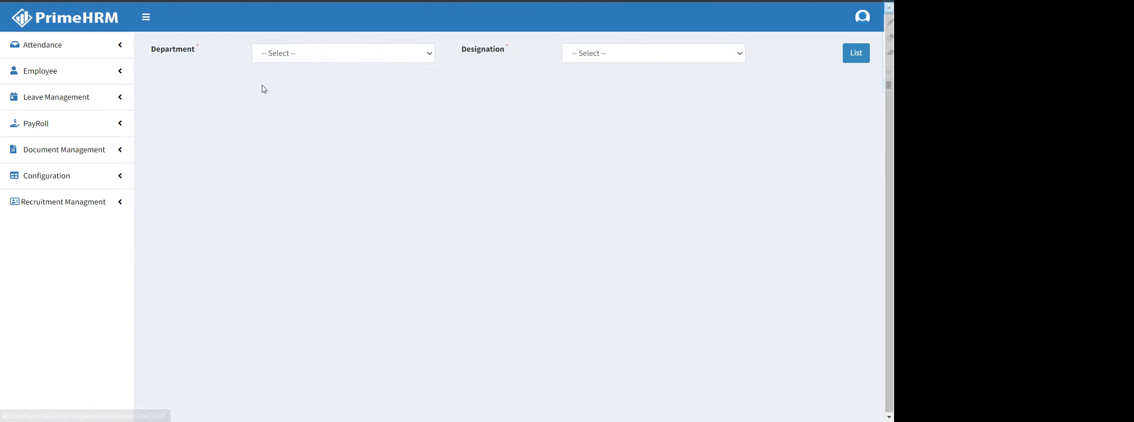
left_click(336, 55)
left_click(320, 93)
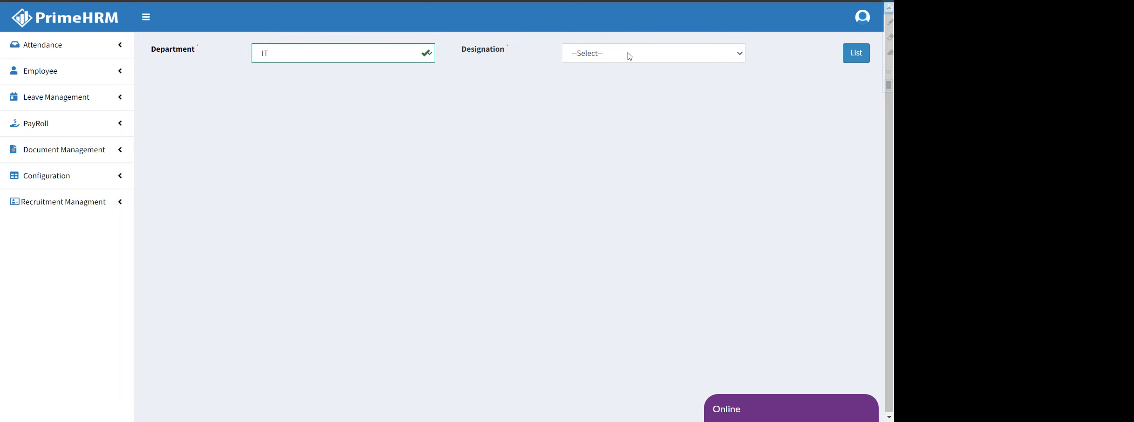
left_click(630, 56)
left_click(626, 93)
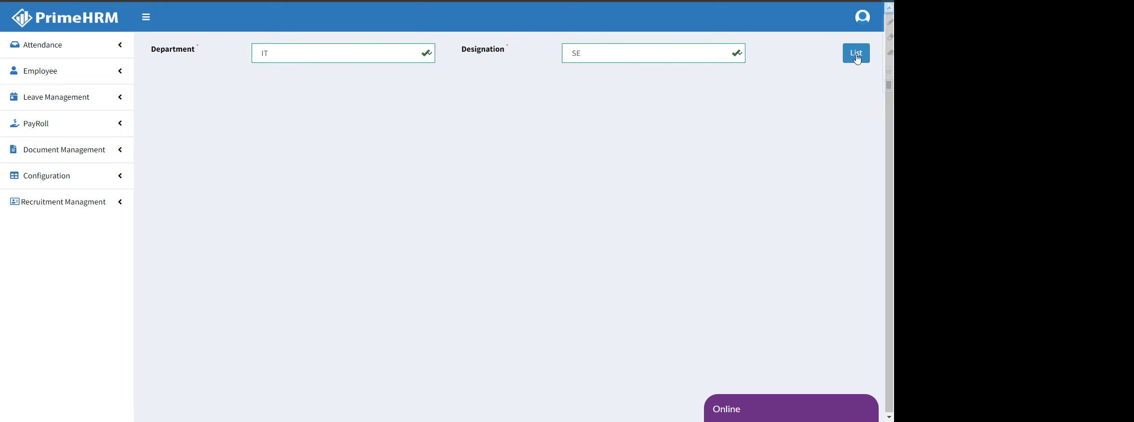
left_click(857, 56)
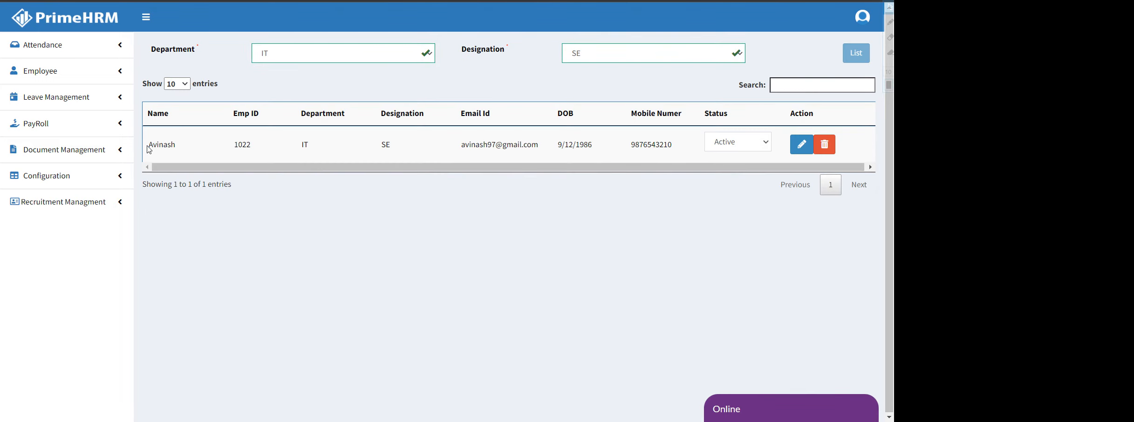
Check the new employee's status options, leaving the status as Active
left_click(746, 148)
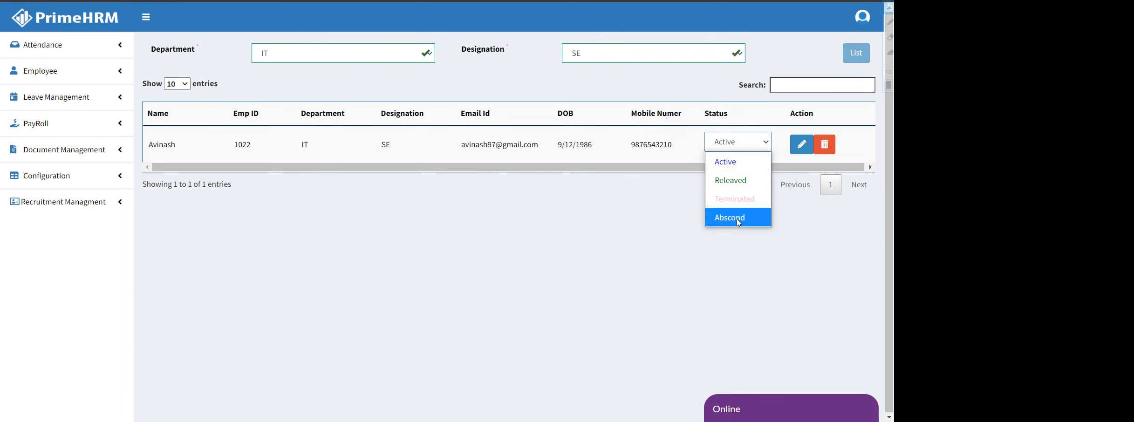
left_click(625, 213)
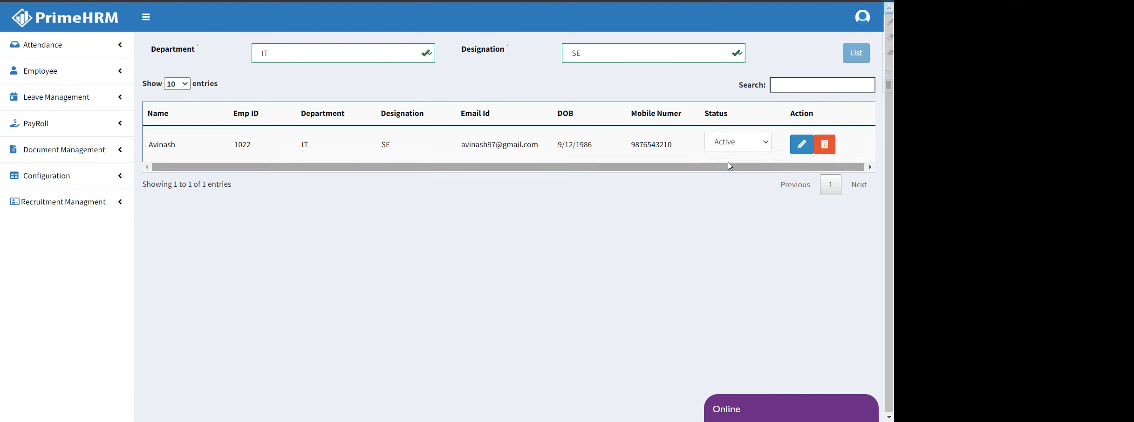
left_click(743, 145)
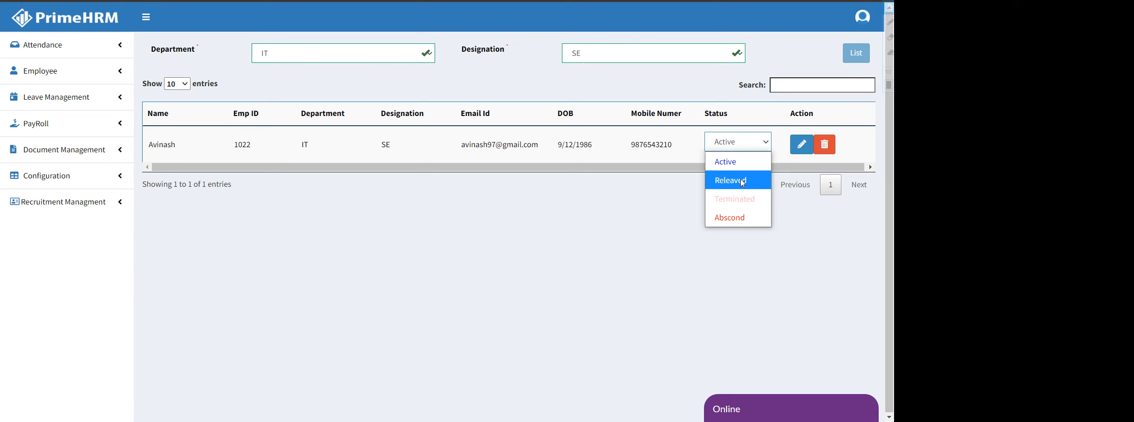
left_click(615, 186)
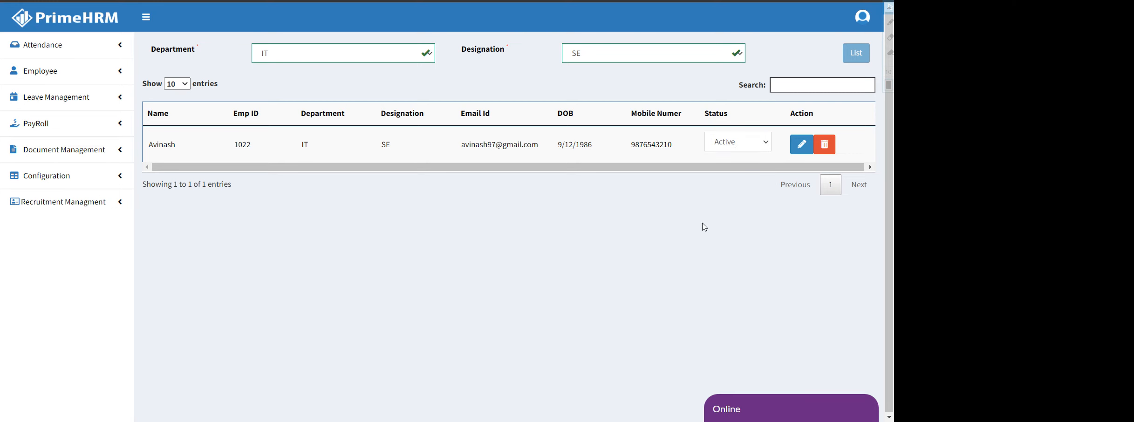
Open the new employee's Education tab, list their IT/SE records, and start a new education entry
left_click(802, 148)
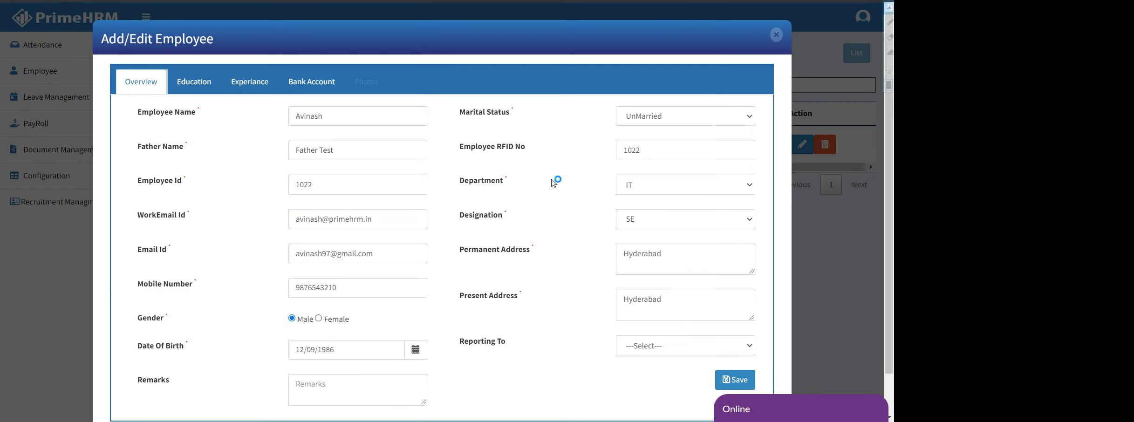
left_click(191, 83)
left_click(263, 118)
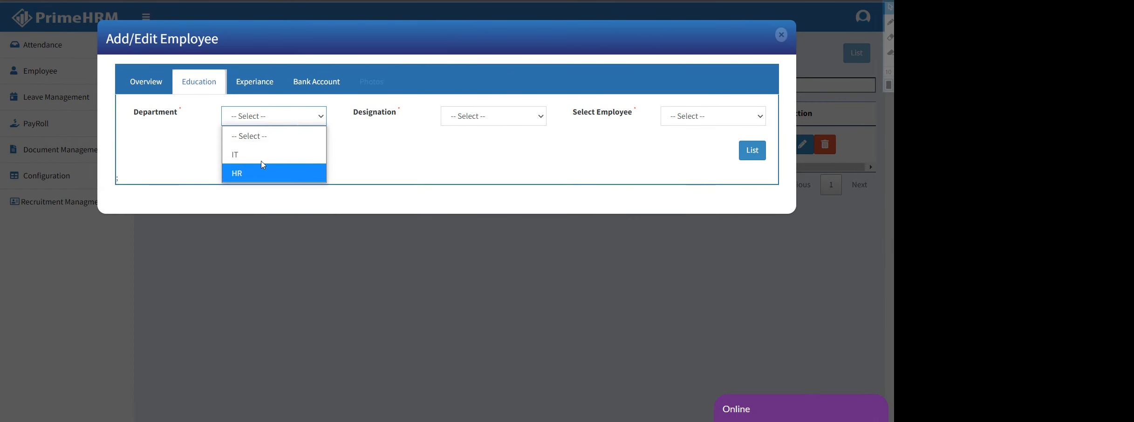
left_click(278, 155)
left_click(520, 116)
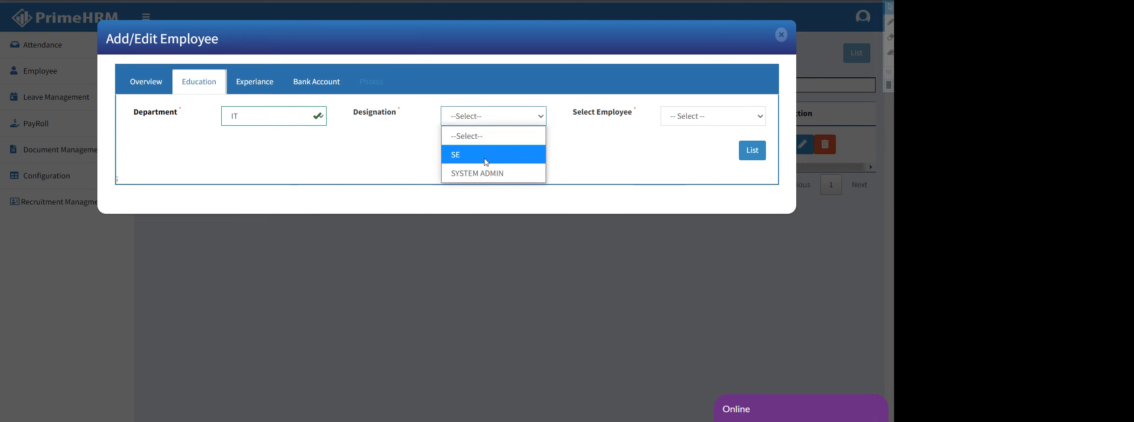
left_click(497, 152)
left_click(700, 108)
left_click(684, 154)
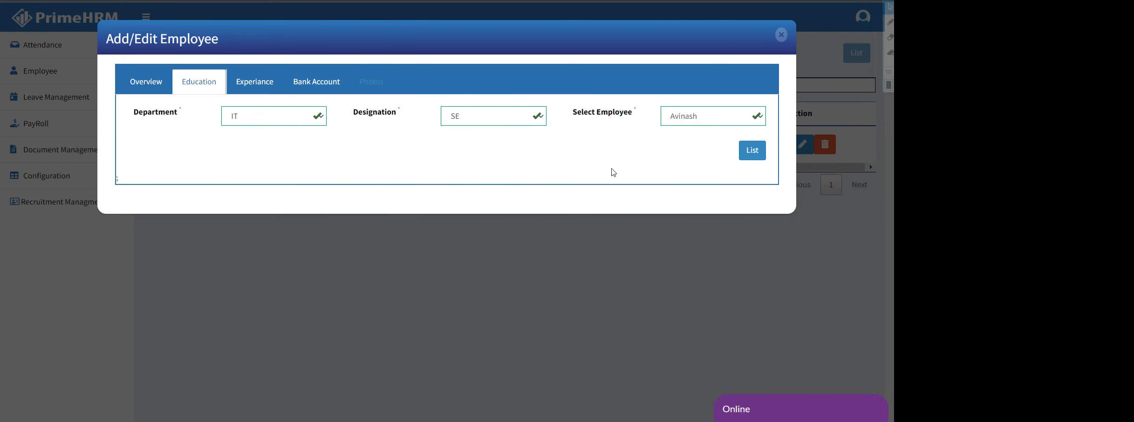
left_click(751, 155)
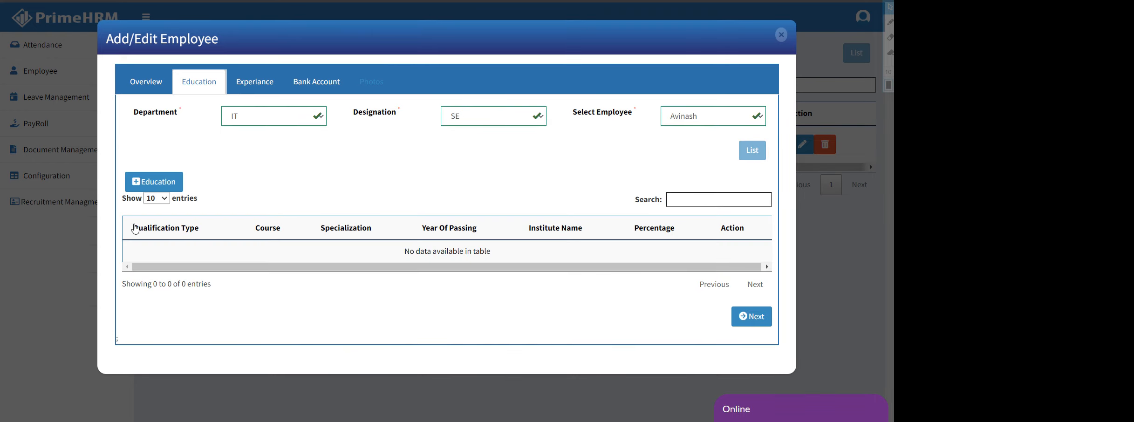
left_click(151, 182)
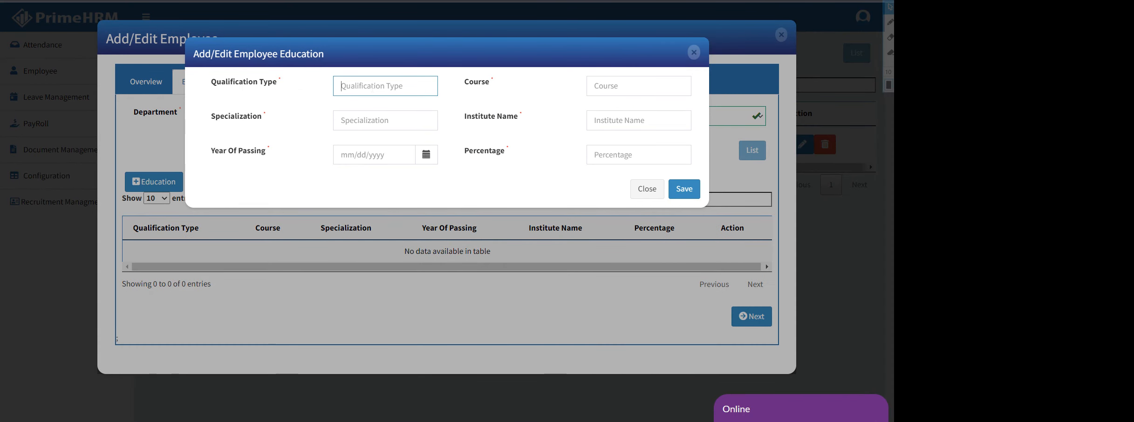
Enter qualification UG, course B.TECH, specialization CSE and institute JNTU
type("UG")
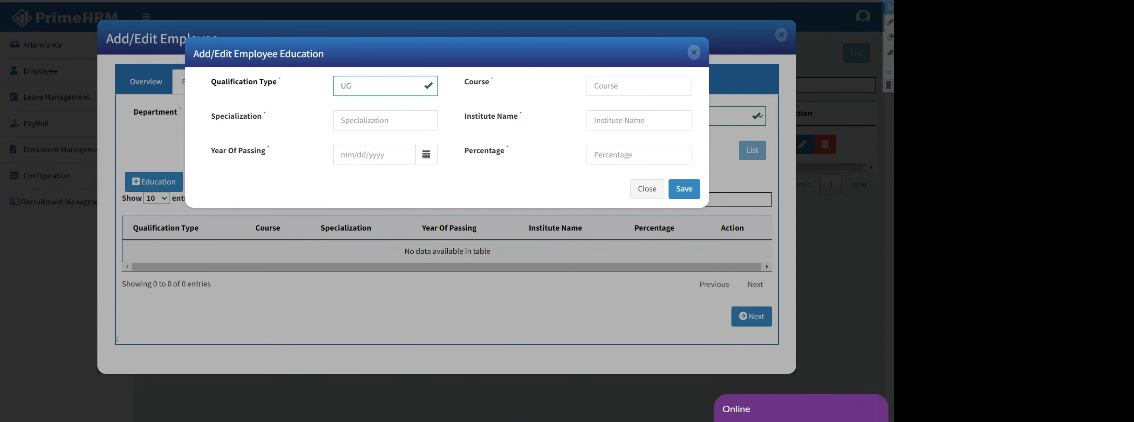
left_click(606, 86)
type("B.TE")
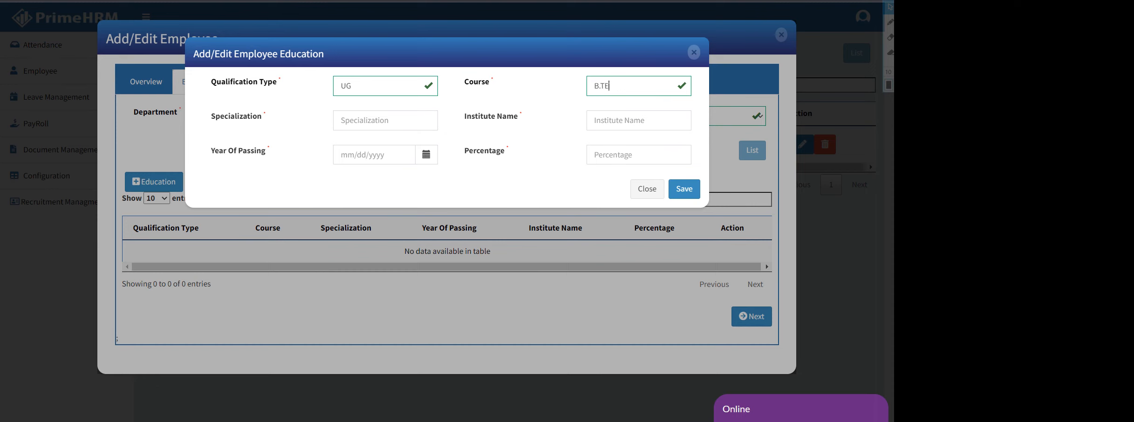
type("CH")
left_click(373, 120)
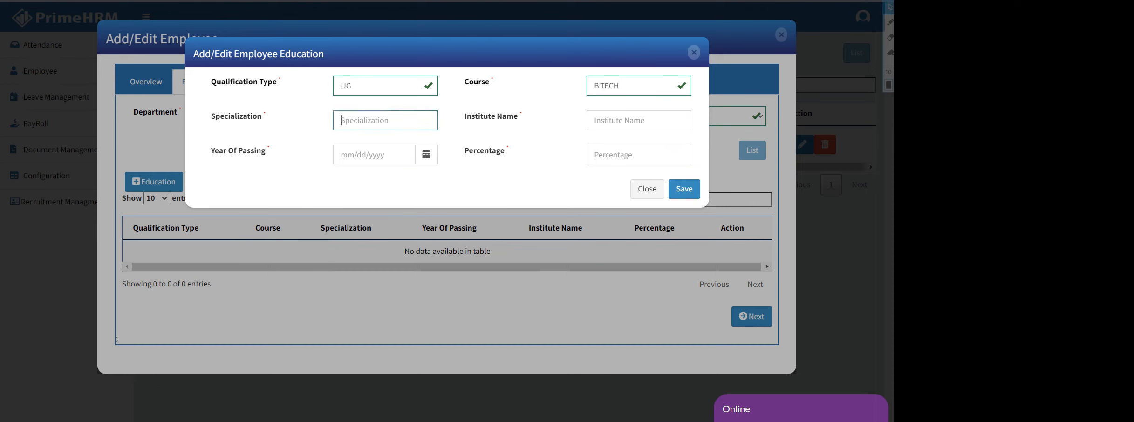
type("CSE")
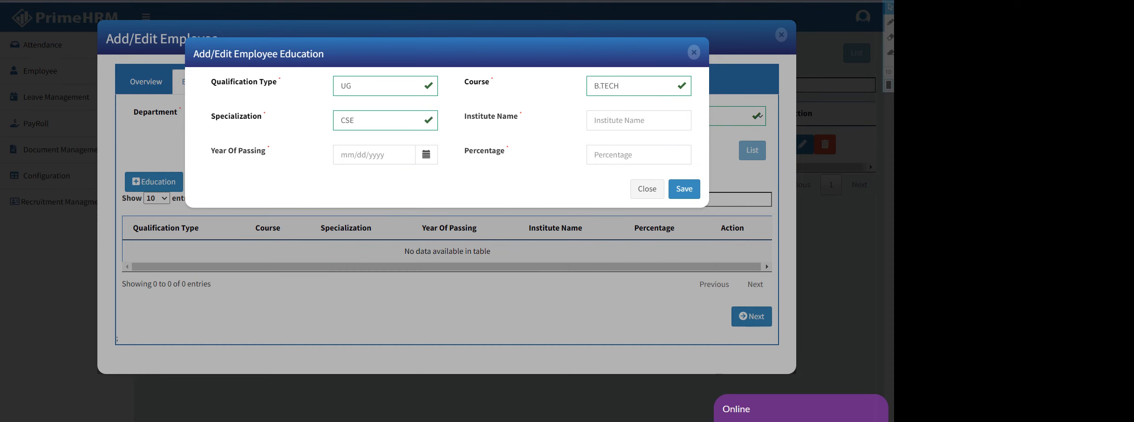
left_click(627, 121)
type("JNTU")
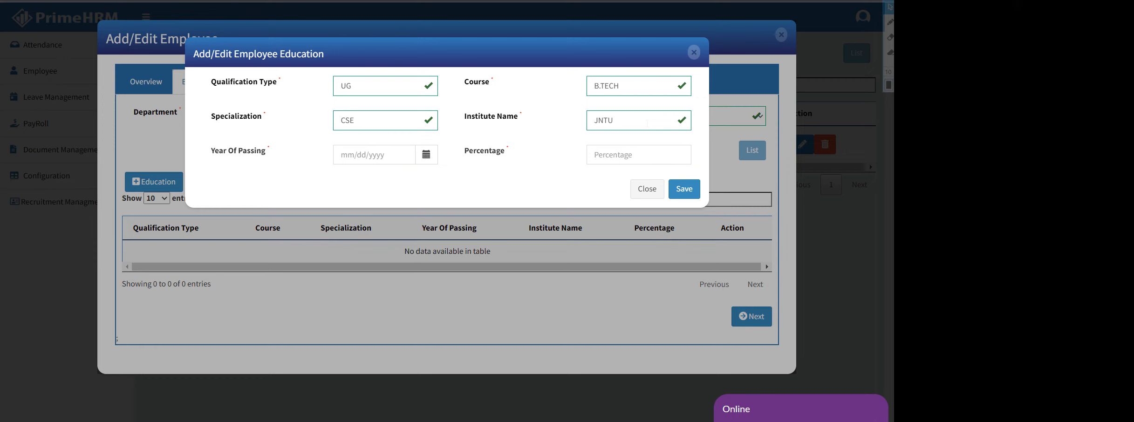
key("Tab")
Set year of passing to 2017 and percentage to 70, then save the record
left_click(438, 177)
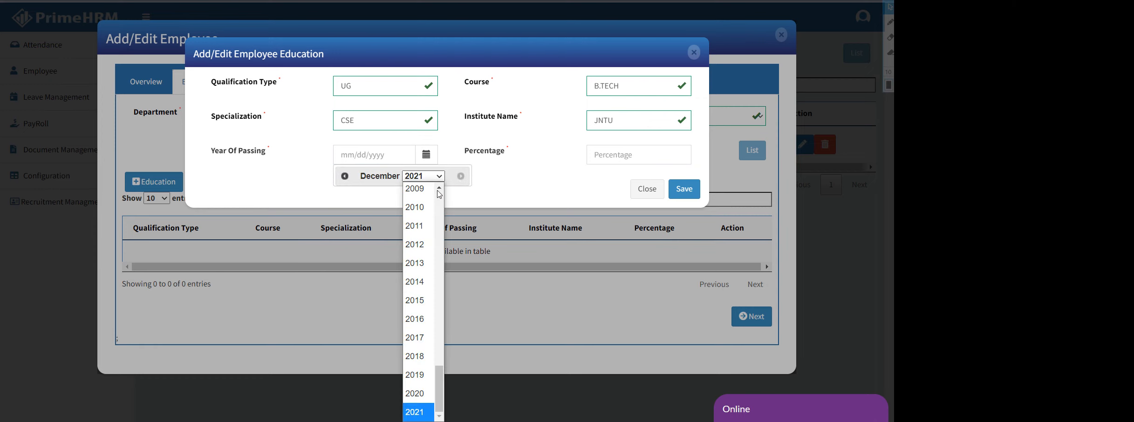
left_click(418, 341)
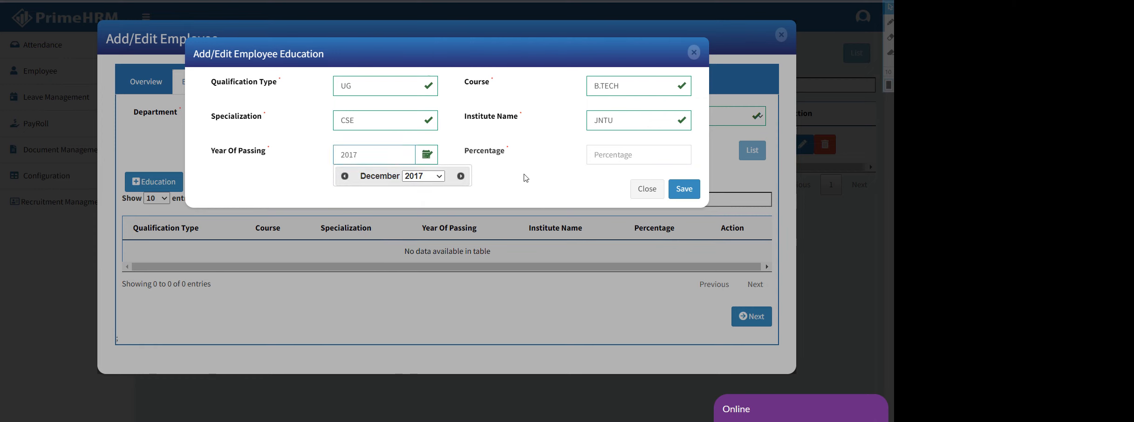
left_click(627, 162)
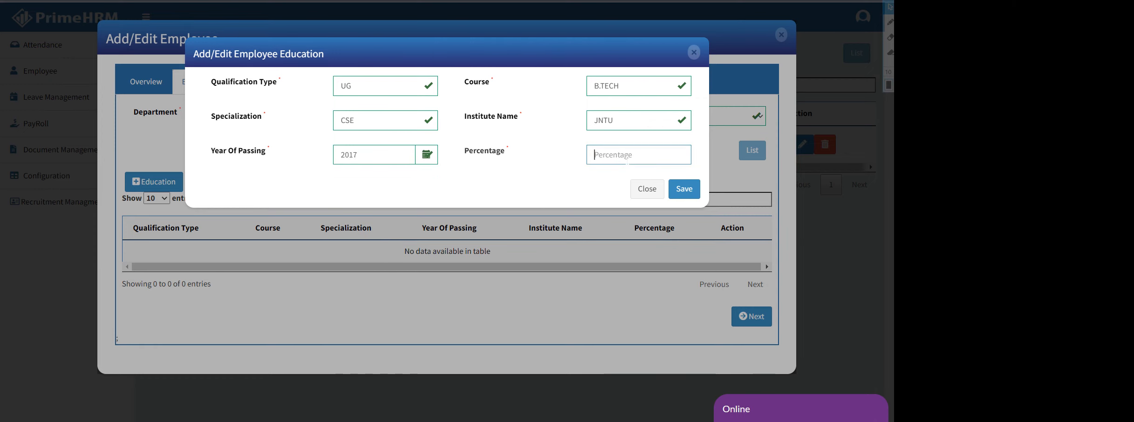
type("70")
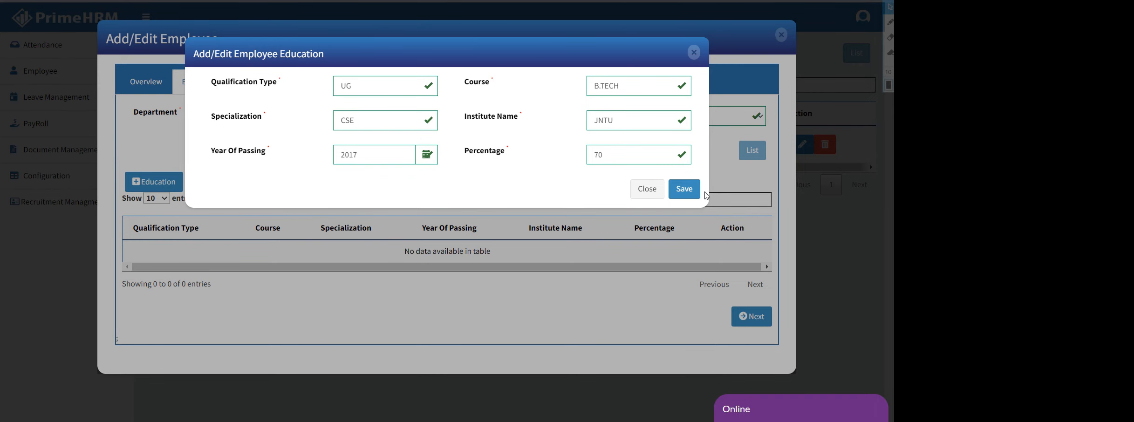
left_click(684, 189)
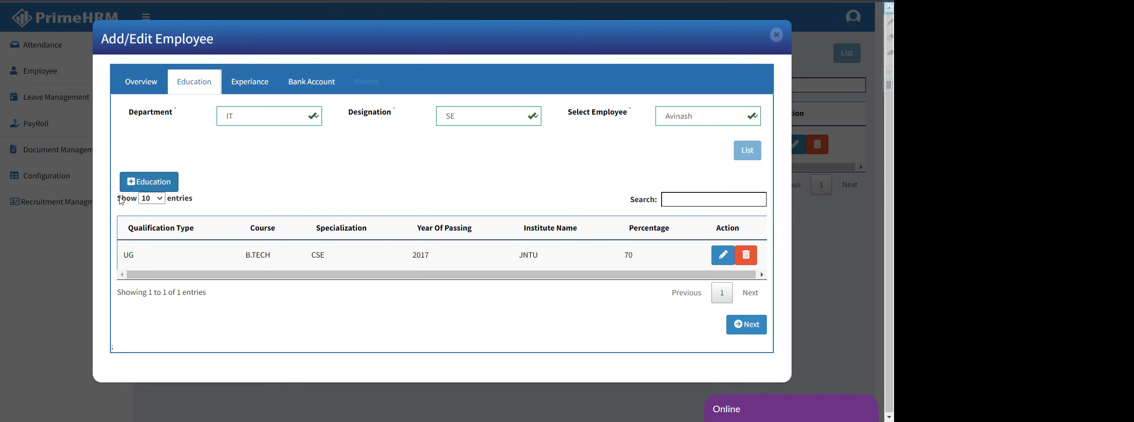
List the employee's experience records under IT/SE and start a new experience entry
left_click(256, 82)
left_click(269, 116)
left_click(261, 154)
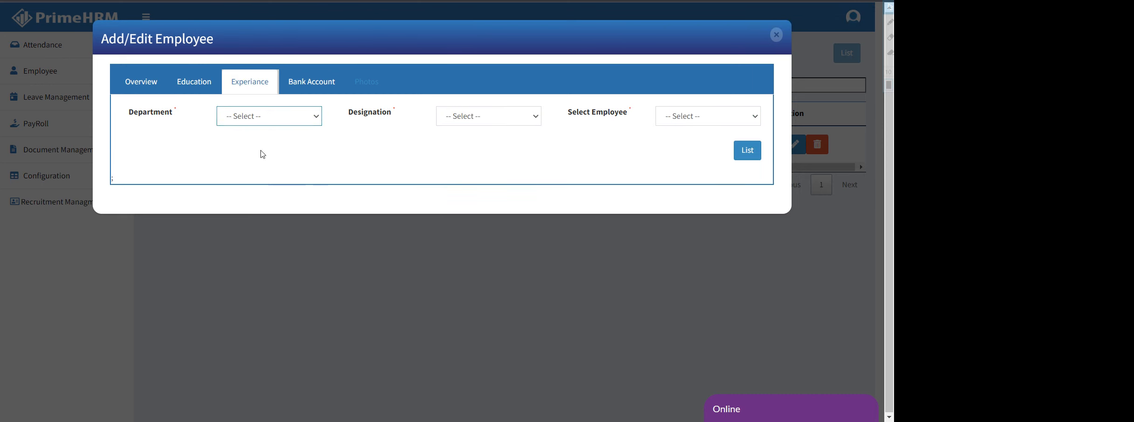
left_click(497, 121)
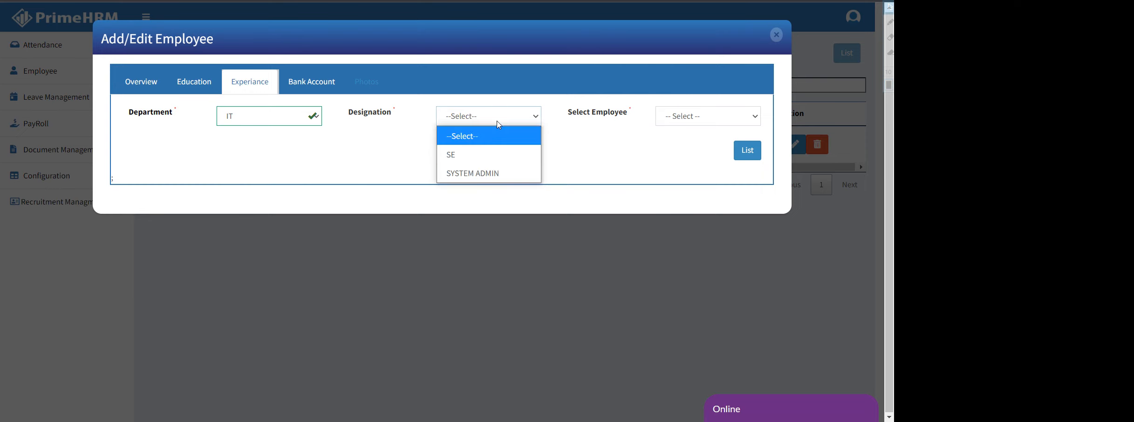
left_click(484, 154)
left_click(690, 121)
left_click(691, 153)
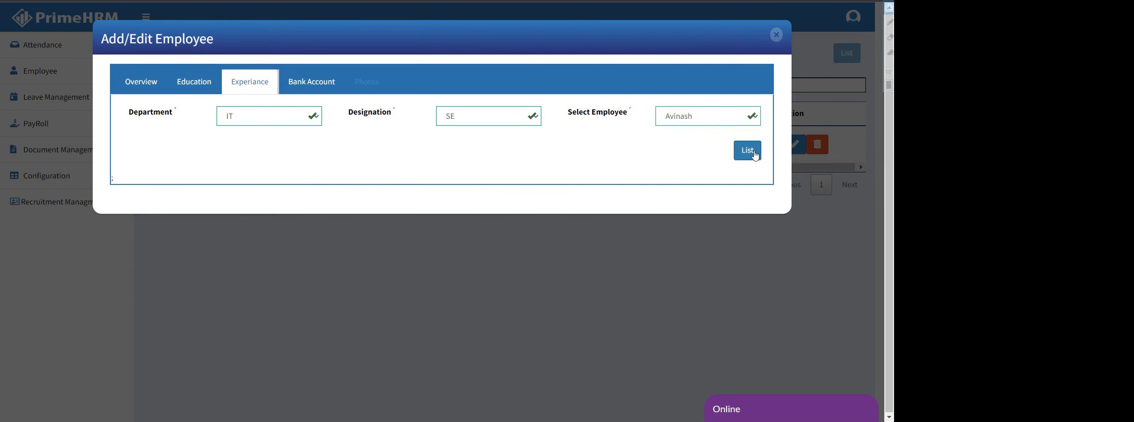
left_click(747, 150)
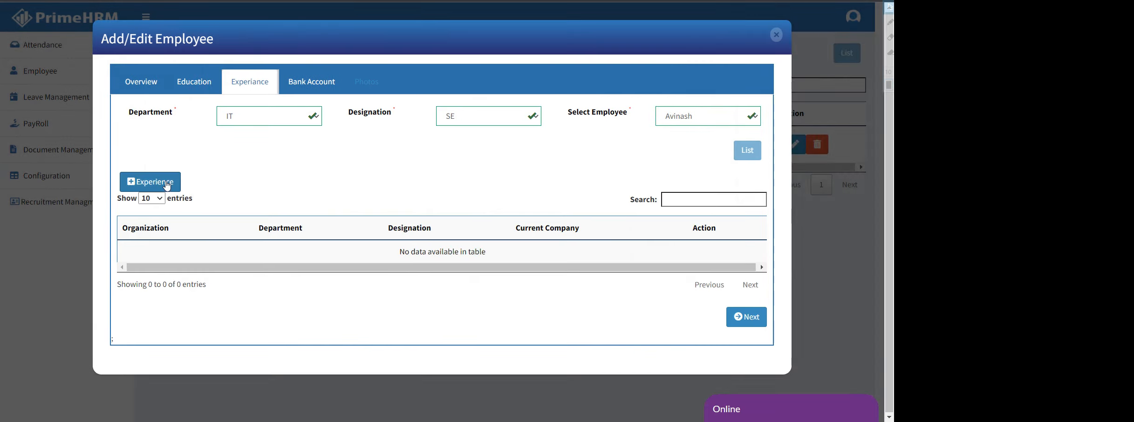
left_click(165, 183)
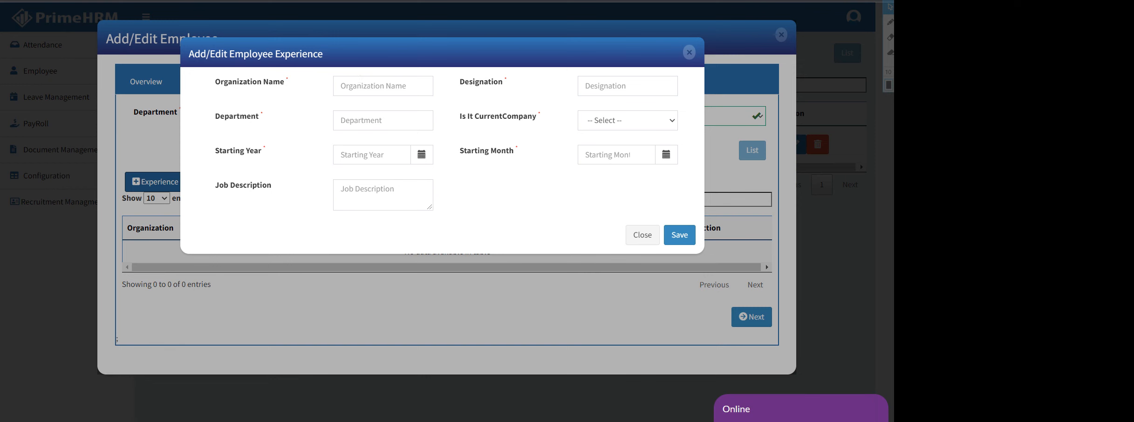
Enter organization ORACLE, designation JSE and department IT, marked as not the current company
left_click(383, 86)
type("ORACLE")
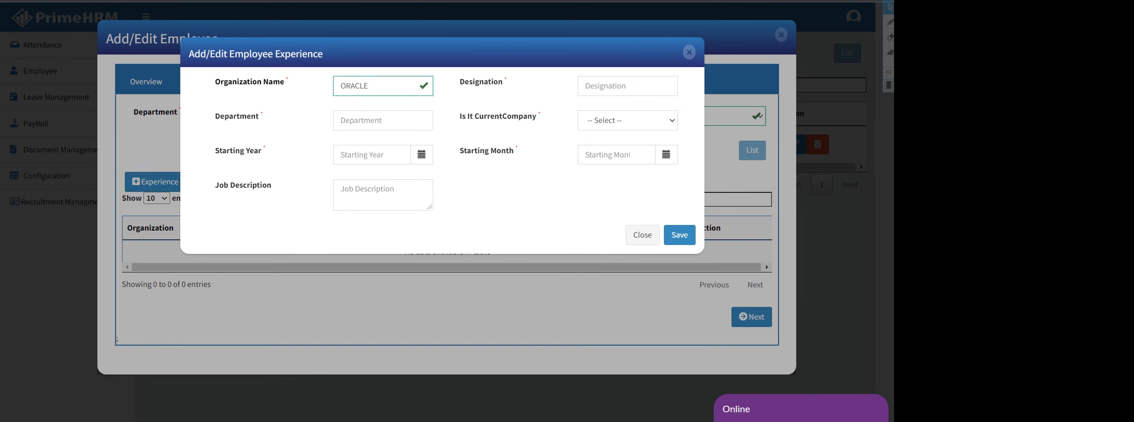
left_click(624, 86)
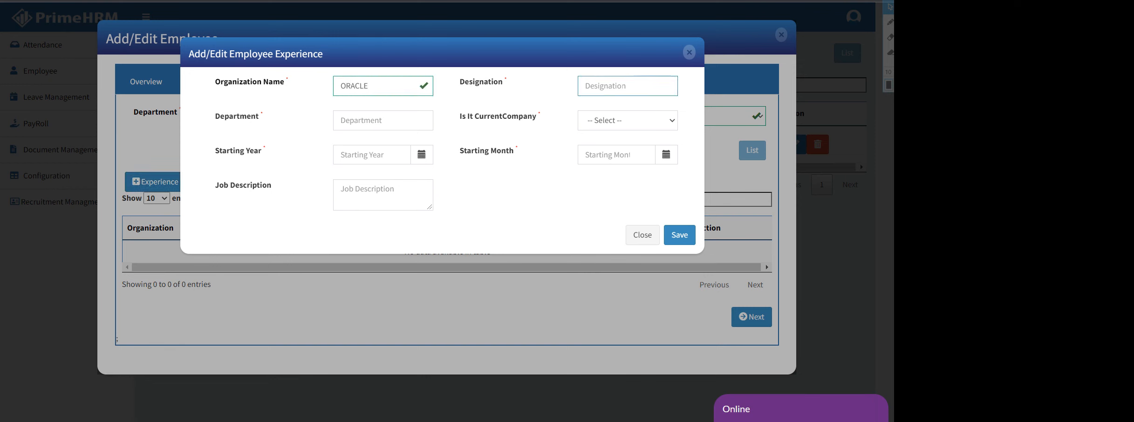
type("SE")
key("BackSpace")
type("J")
left_click(382, 121)
type("IT")
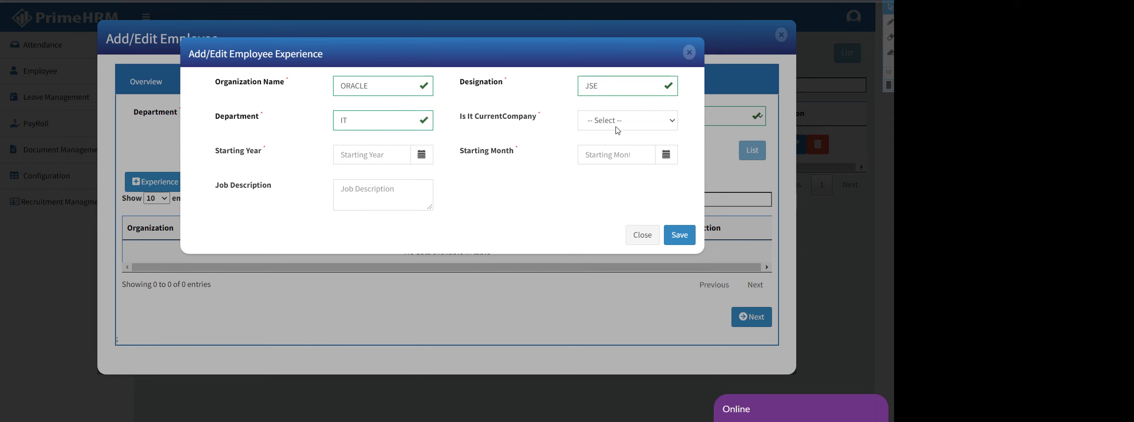
left_click(621, 121)
key("Escape")
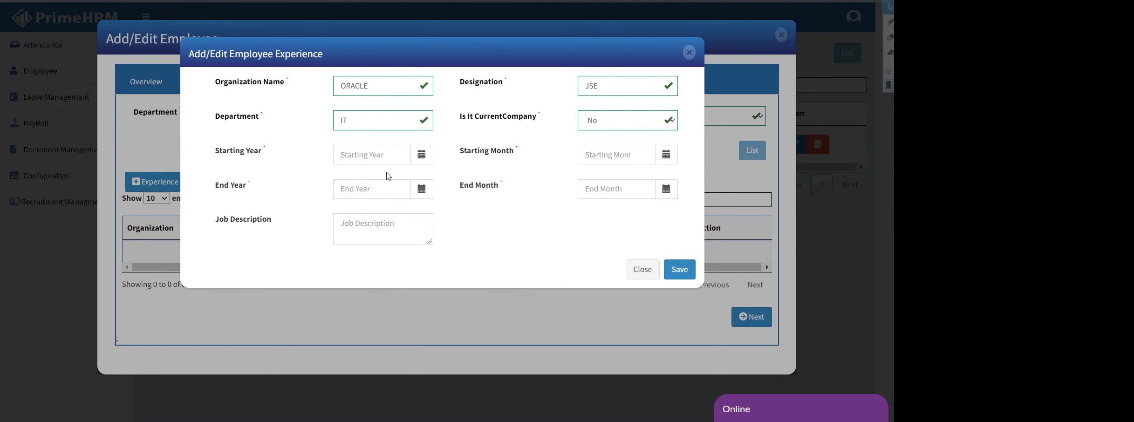
Set the experience start date to December 2018
left_click(371, 154)
left_click(423, 176)
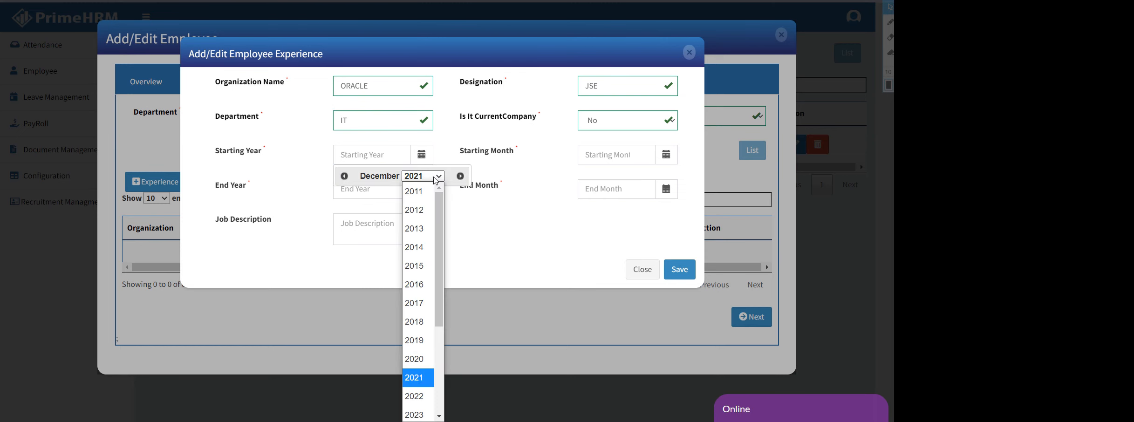
left_click(417, 321)
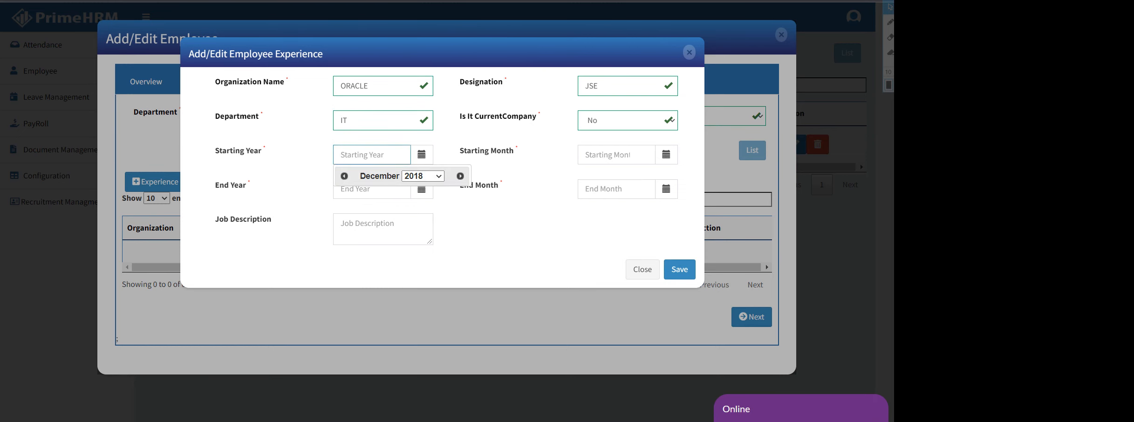
left_click(615, 155)
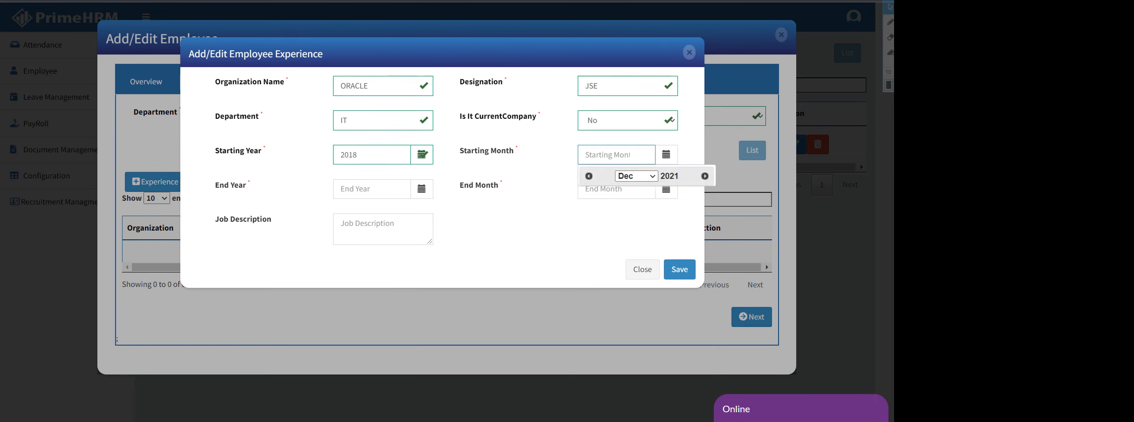
left_click(636, 216)
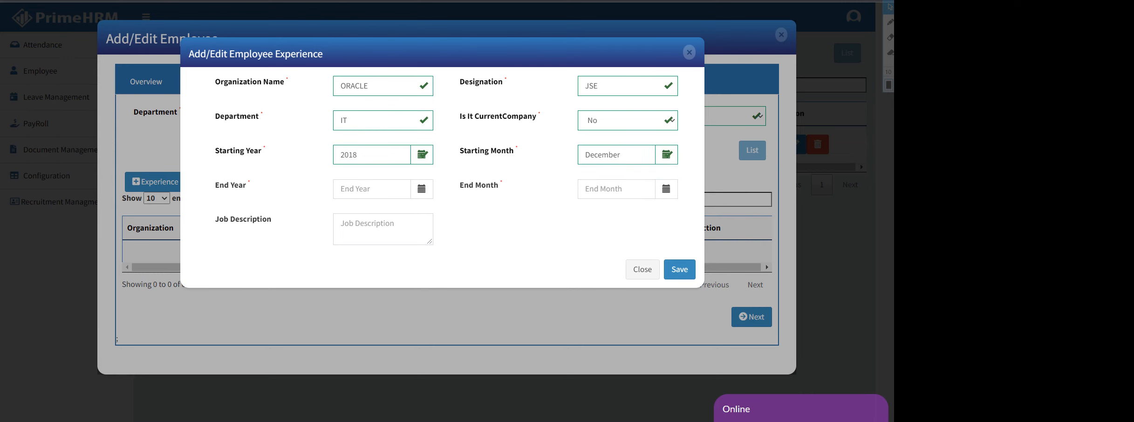
Set the end date to December 2019, enter description SE, and attempt to save
left_click(371, 189)
left_click(439, 212)
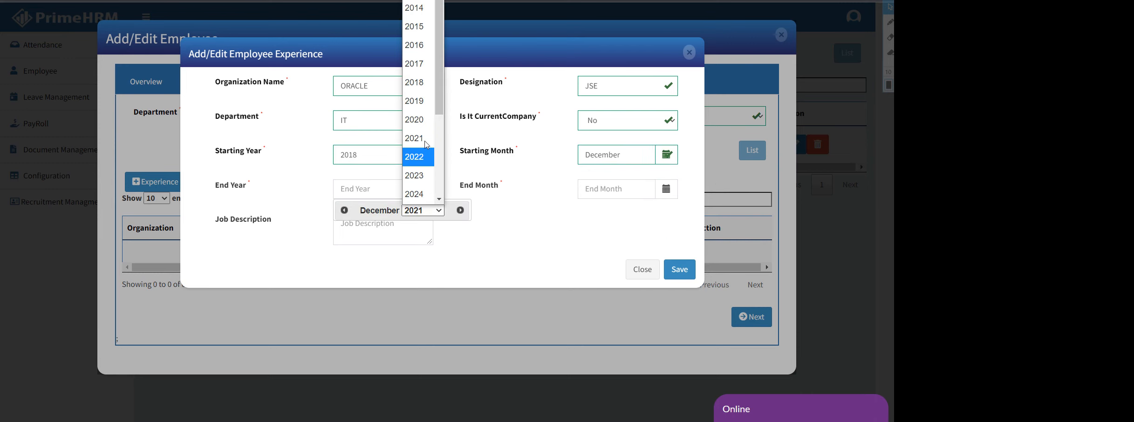
left_click(422, 111)
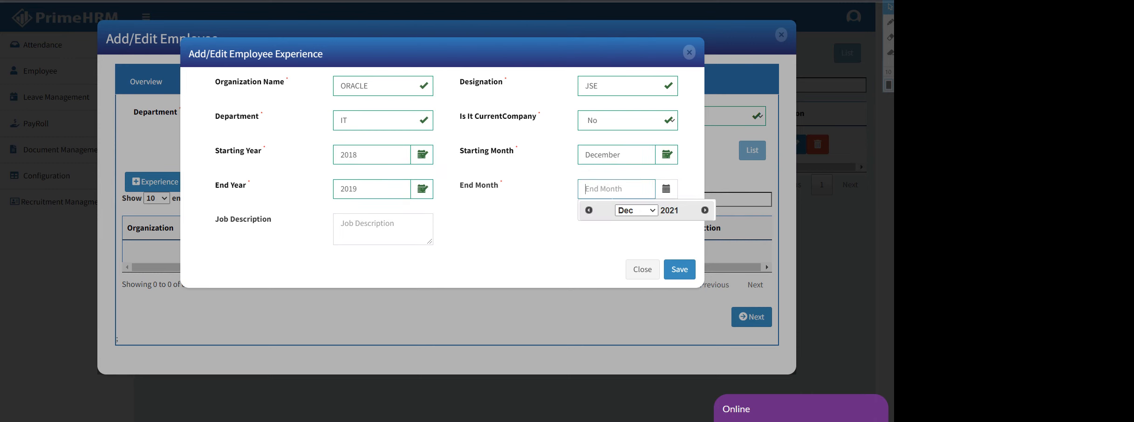
left_click(604, 252)
left_click(382, 230)
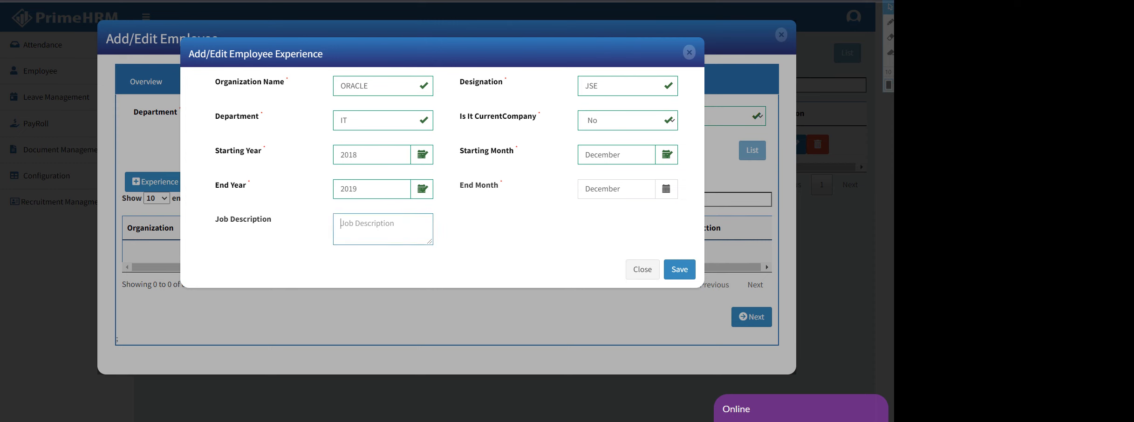
type("SE")
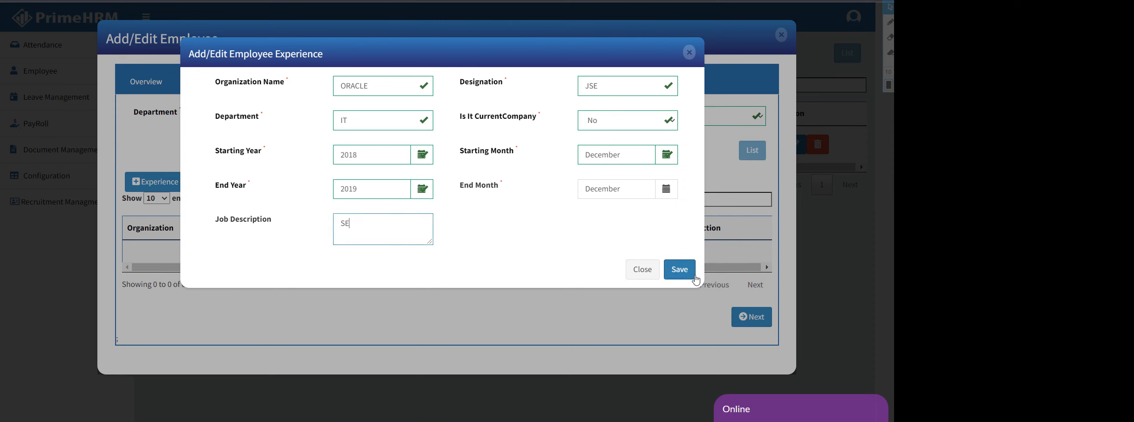
left_click(686, 273)
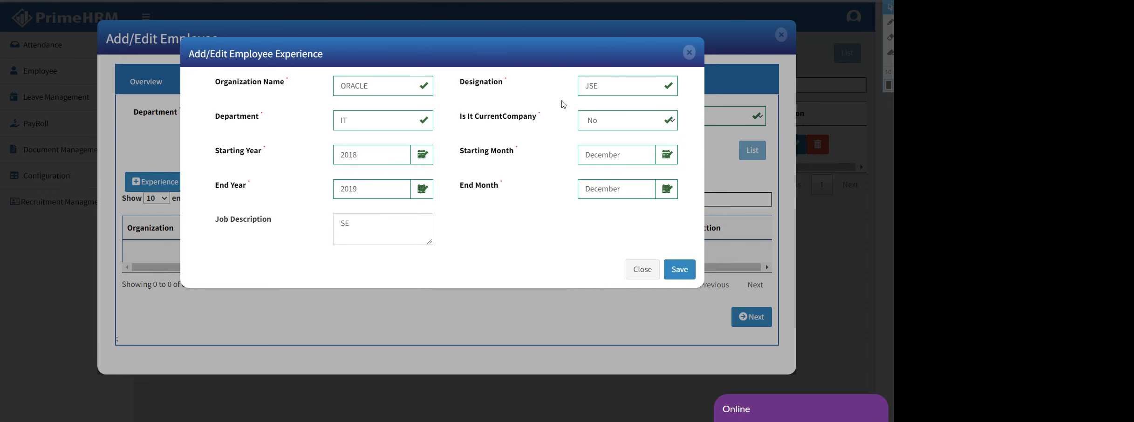
Save the ORACLE experience entry and close the editing dialogs
left_click(681, 270)
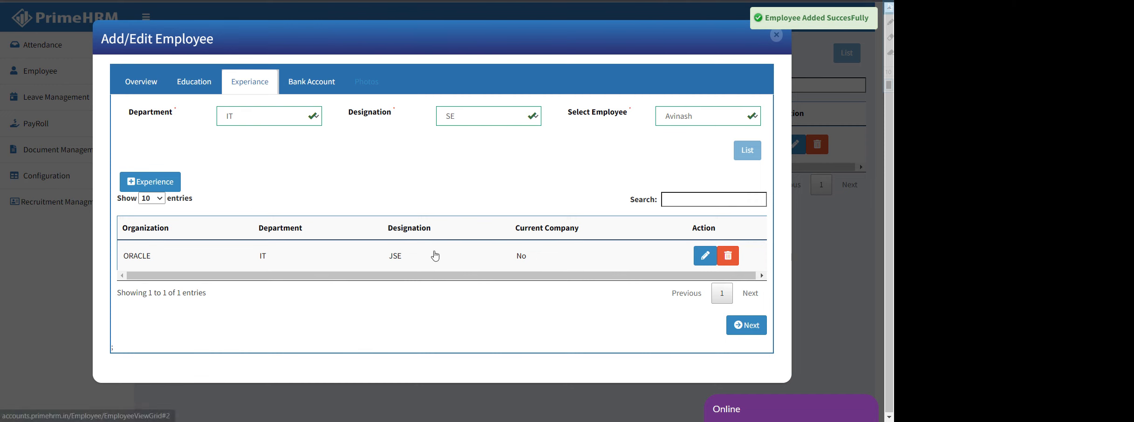
left_click(705, 255)
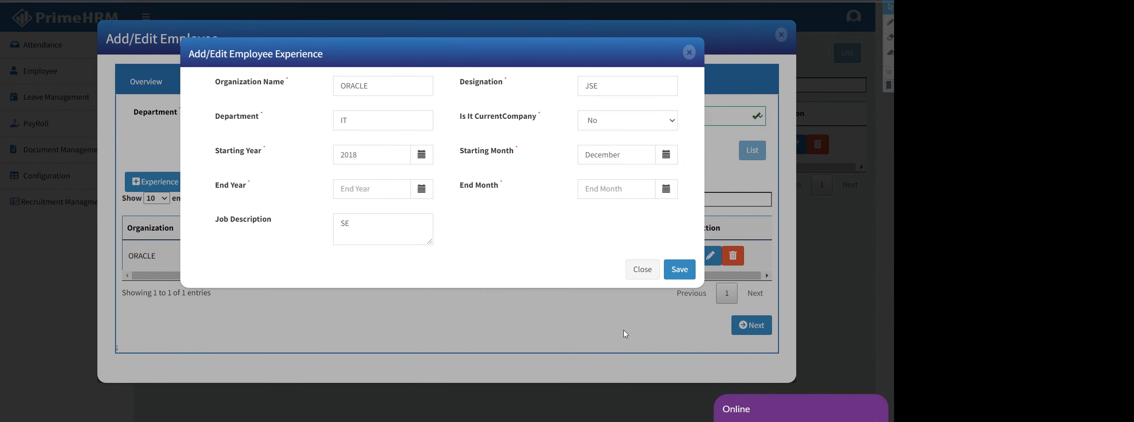
left_click(640, 270)
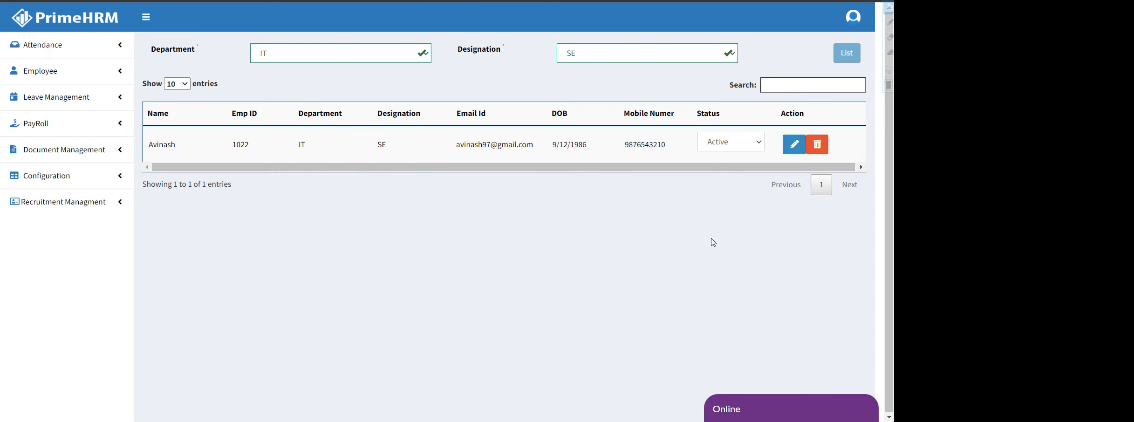
Reopen the employee's record and list their IT/SE experience entries to confirm the save
left_click(794, 145)
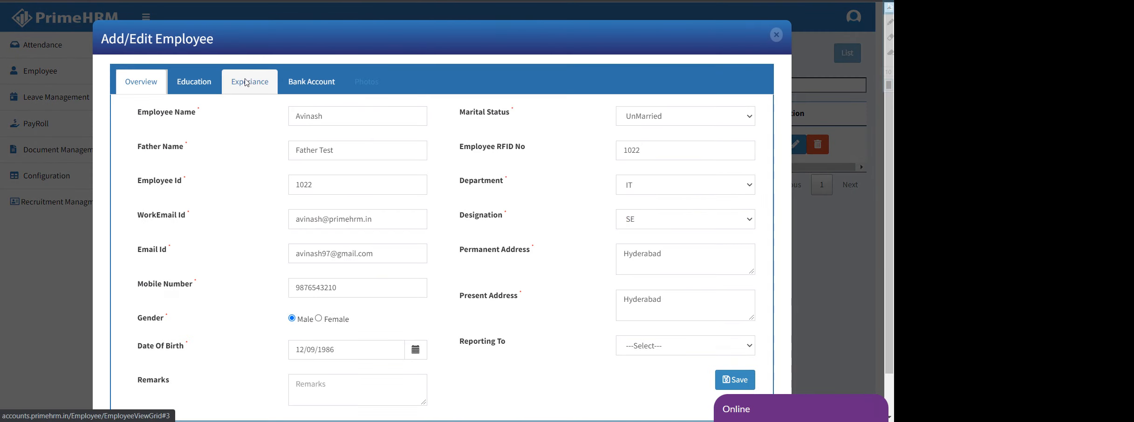
left_click(228, 91)
left_click(268, 116)
left_click(268, 154)
left_click(485, 122)
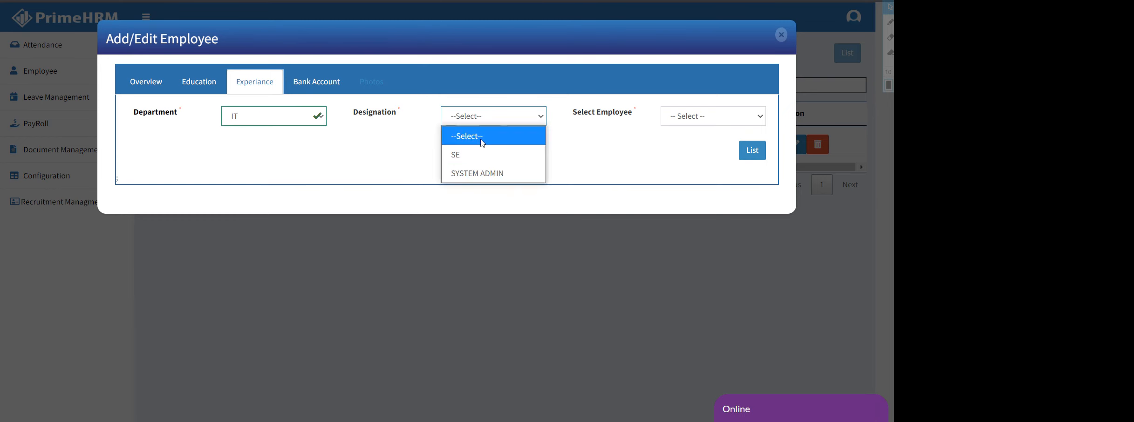
left_click(483, 154)
left_click(667, 122)
left_click(692, 154)
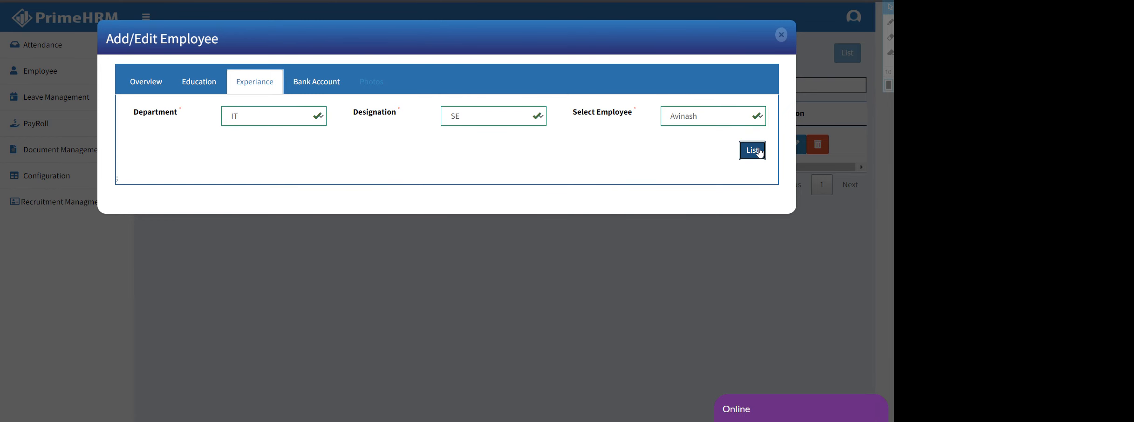
left_click(751, 150)
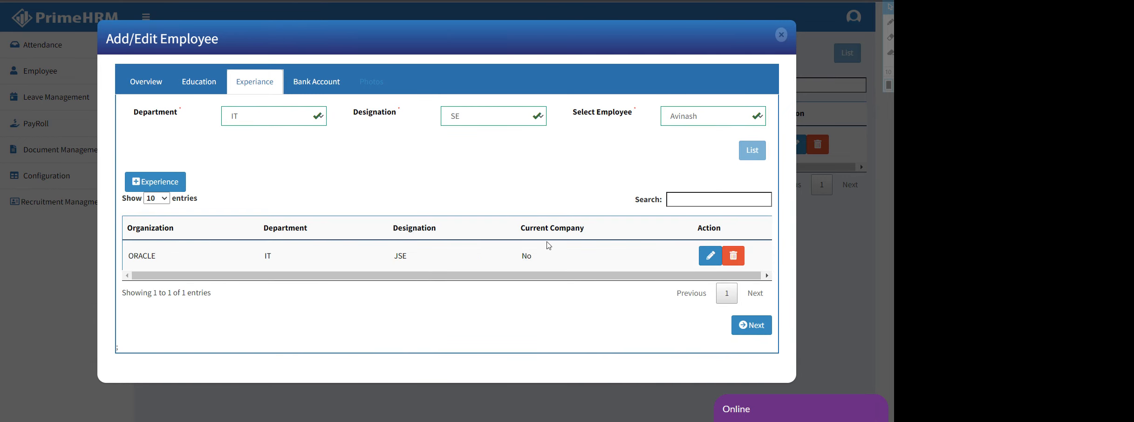
List the IT/SE employee's bank accounts and start a new bank account entry
left_click(317, 88)
left_click(280, 122)
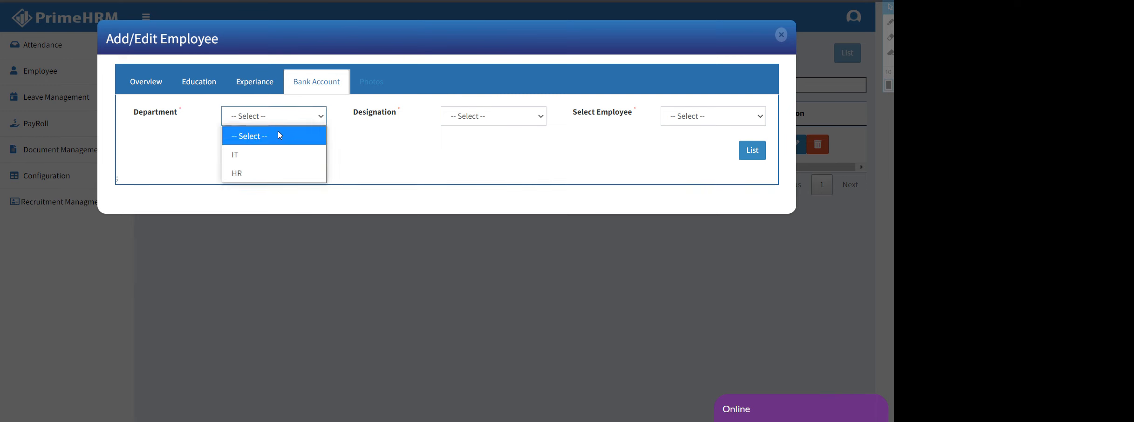
left_click(294, 154)
left_click(490, 119)
left_click(485, 152)
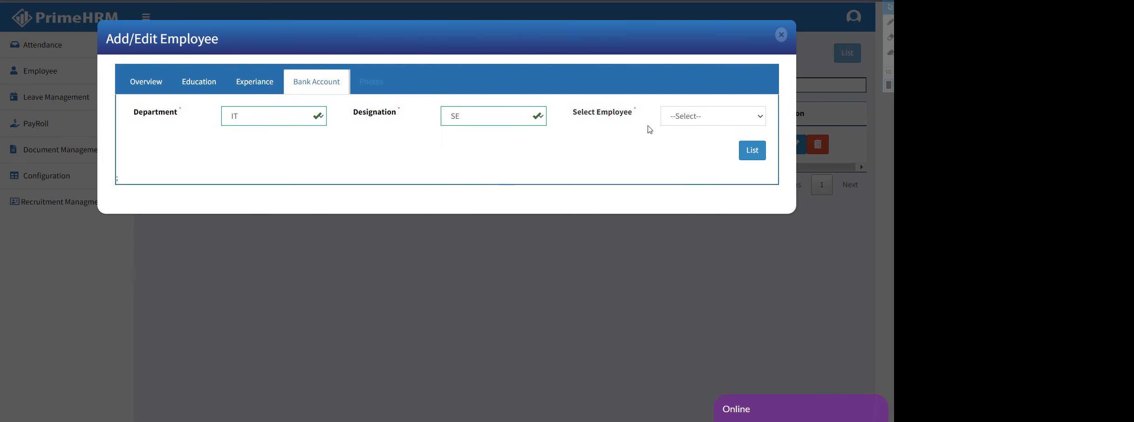
left_click(683, 121)
left_click(685, 154)
left_click(760, 156)
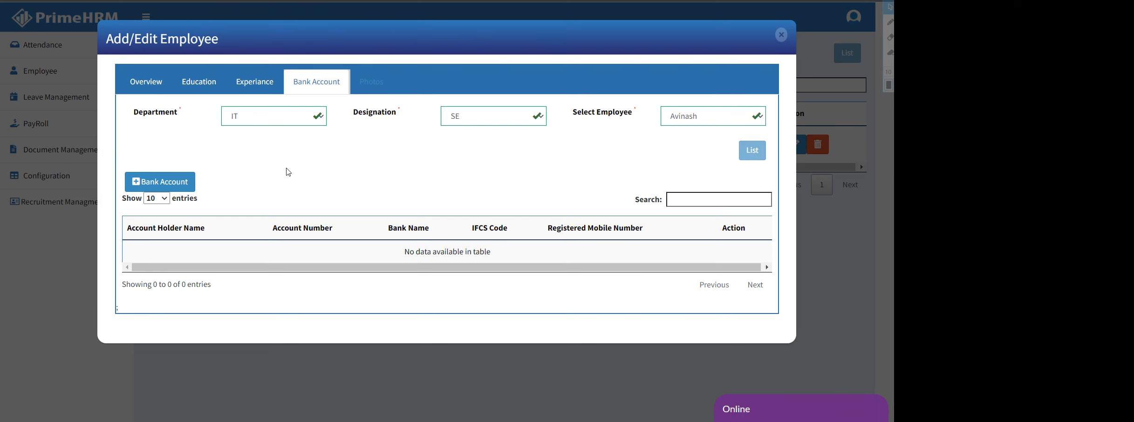
left_click(162, 182)
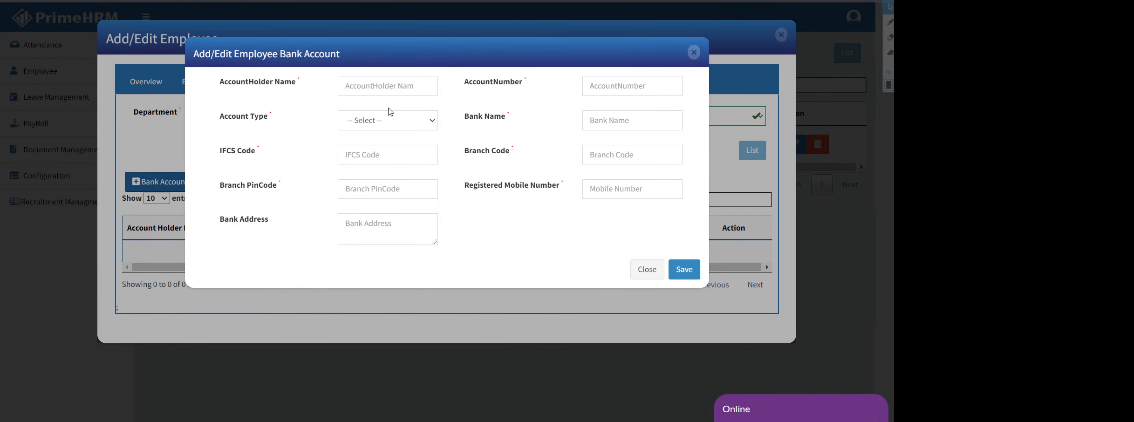
Enter the employee's name as account holder, the account number, and account type Employee Account
left_click(378, 86)
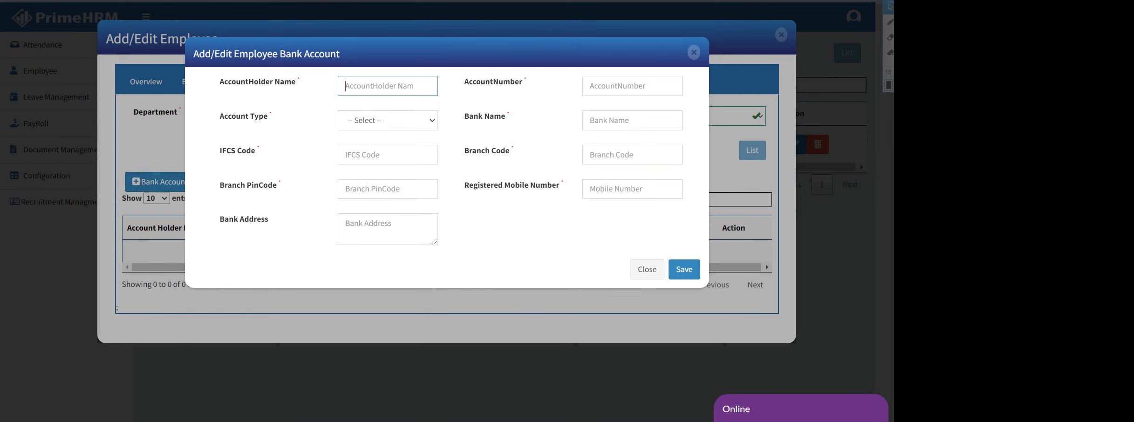
type("AVI")
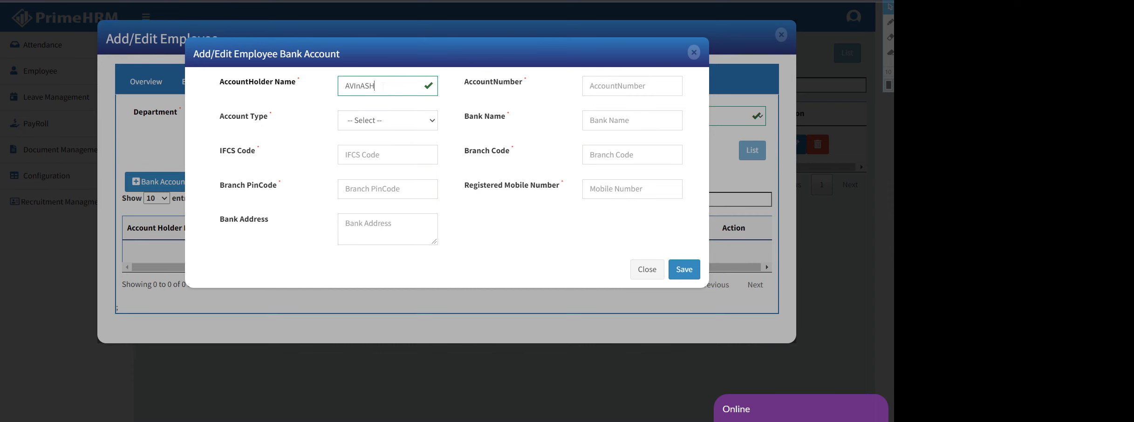
type("nAS")
key("BackSpace")
key("BackSpace")
key("BackSpace")
key("BackSpace")
key("BackSpace")
key("BackSpace")
type("AVinash")
left_click(604, 92)
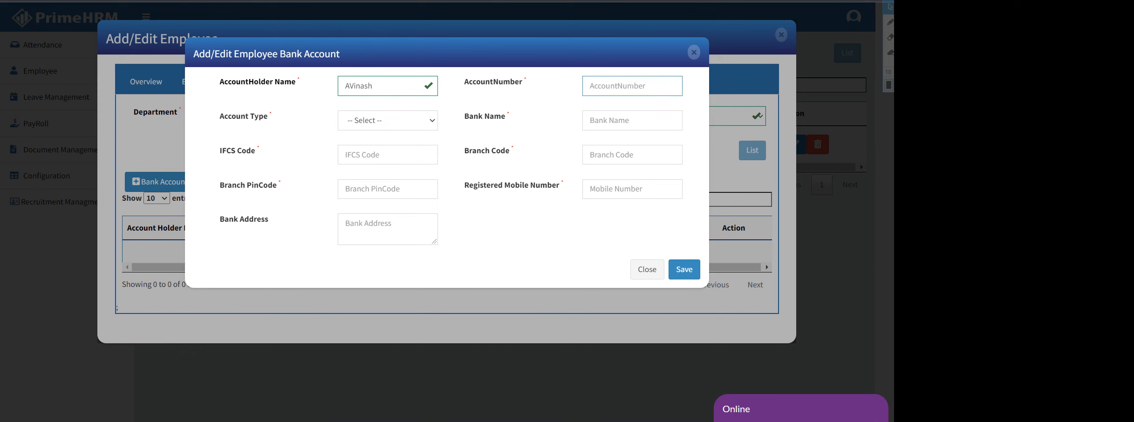
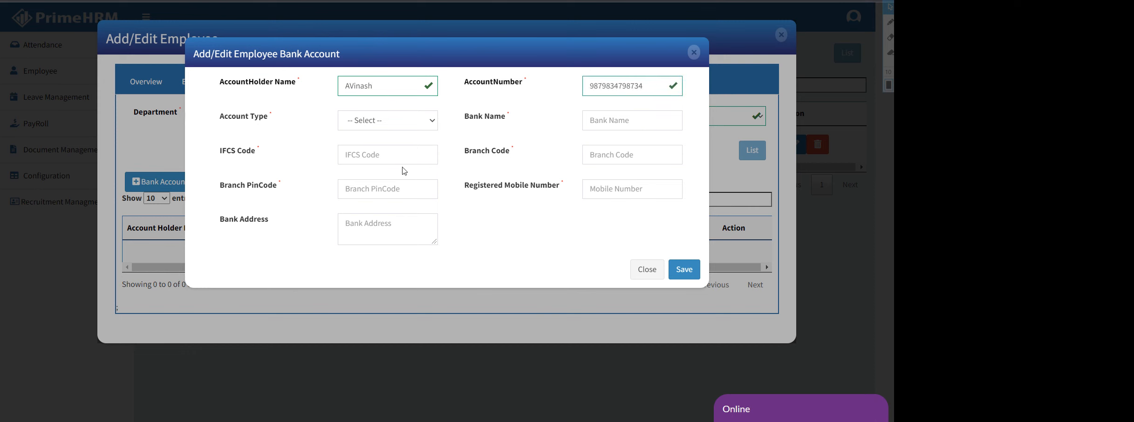
left_click(372, 119)
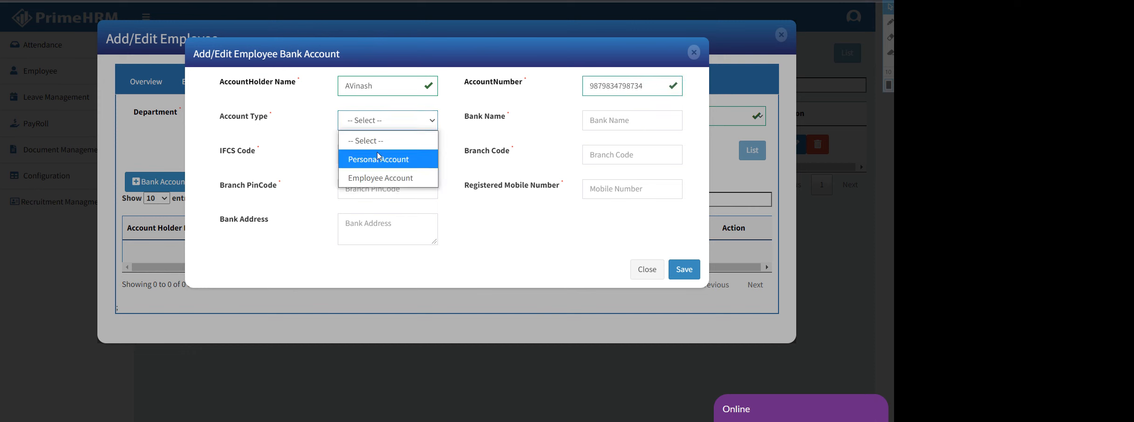
left_click(382, 180)
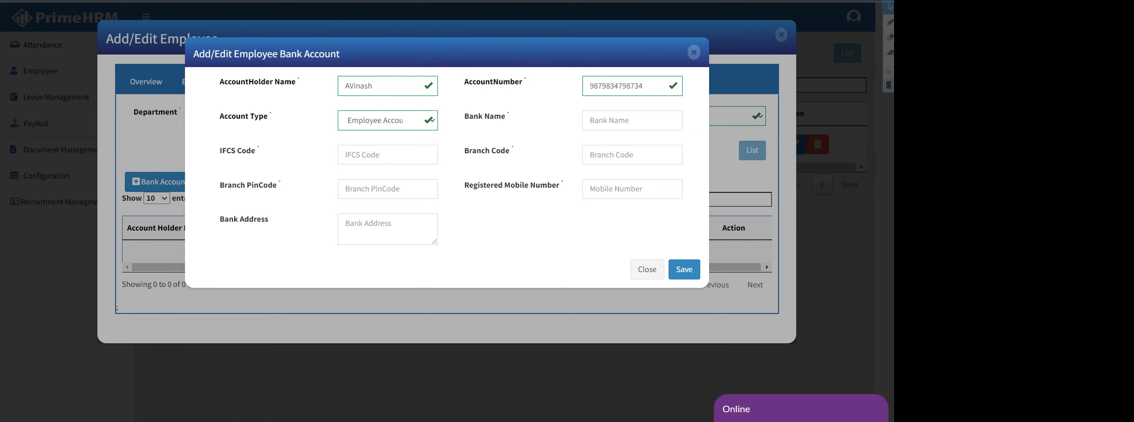
Fill in bank name HDFC, the IFCS code, branch code 567 and the branch pin code
left_click(606, 120)
type("HDFC")
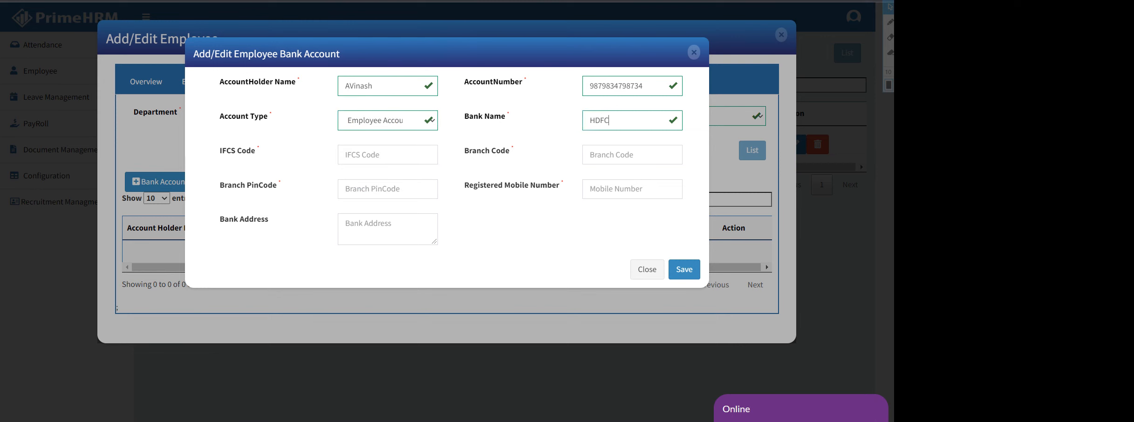
left_click(391, 155)
type("546456")
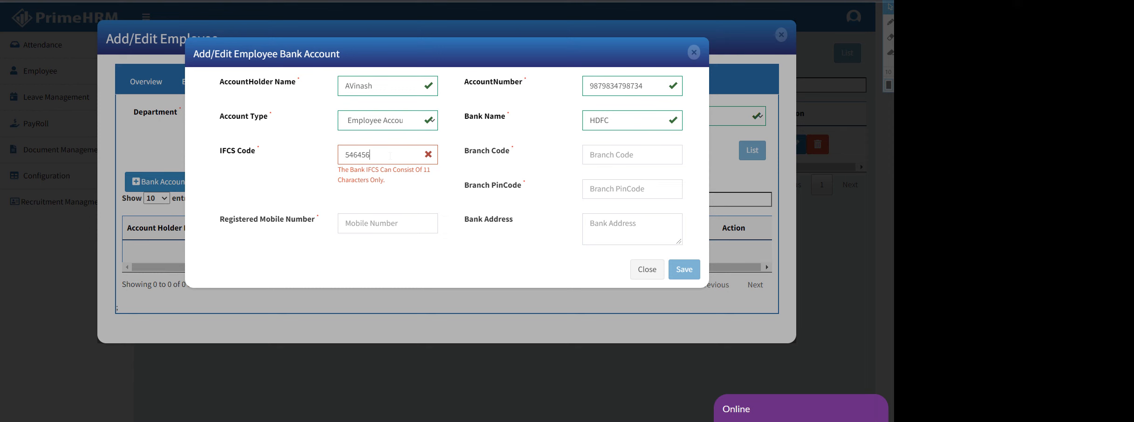
type("456456456")
key("BackSpace")
key("BackSpace")
key("BackSpace")
key("BackSpace")
key("BackSpace")
key("BackSpace")
key("BackSpace")
key("BackSpace")
key("BackSpace")
key("BackSpace")
key("BackSpace")
key("BackSpace")
key("BackSpace")
key("BackSpace")
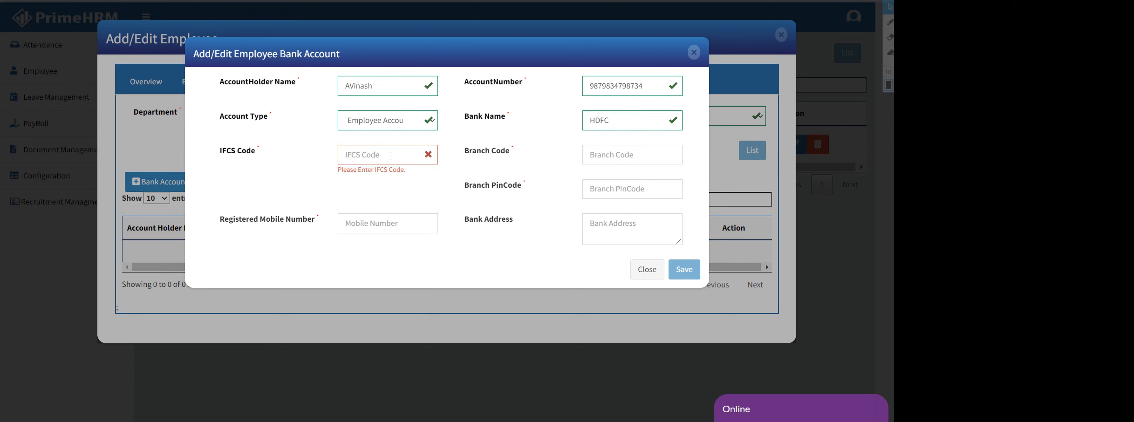
type("dfgdfgfgdfgdff")
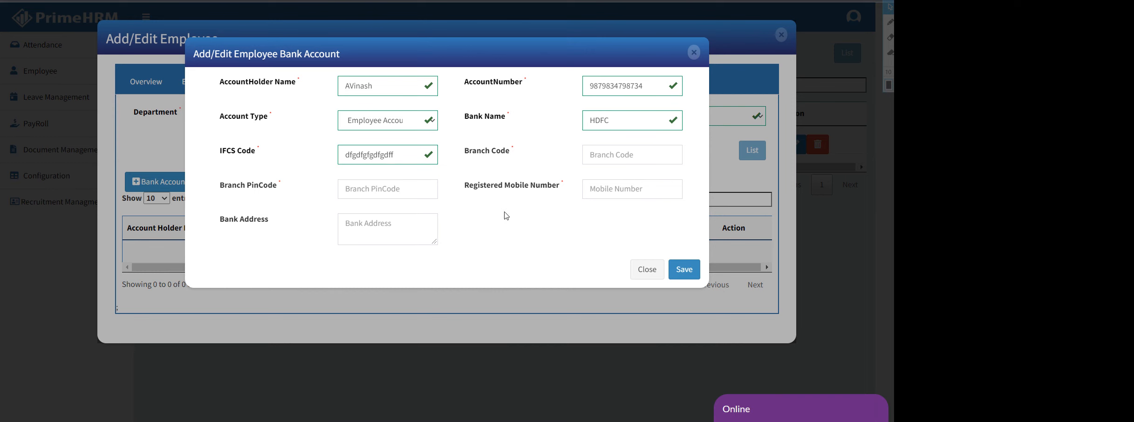
left_click(620, 157)
type("56756")
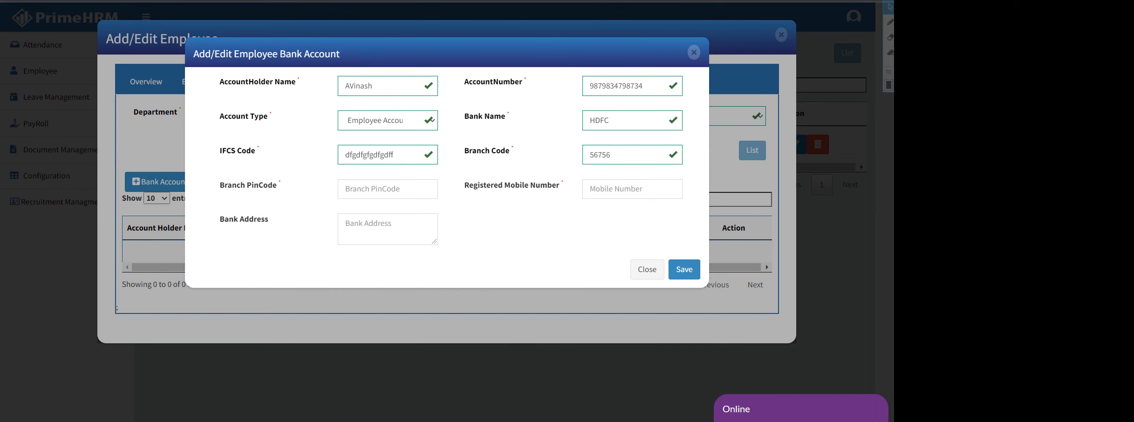
key("Tab")
type("45645")
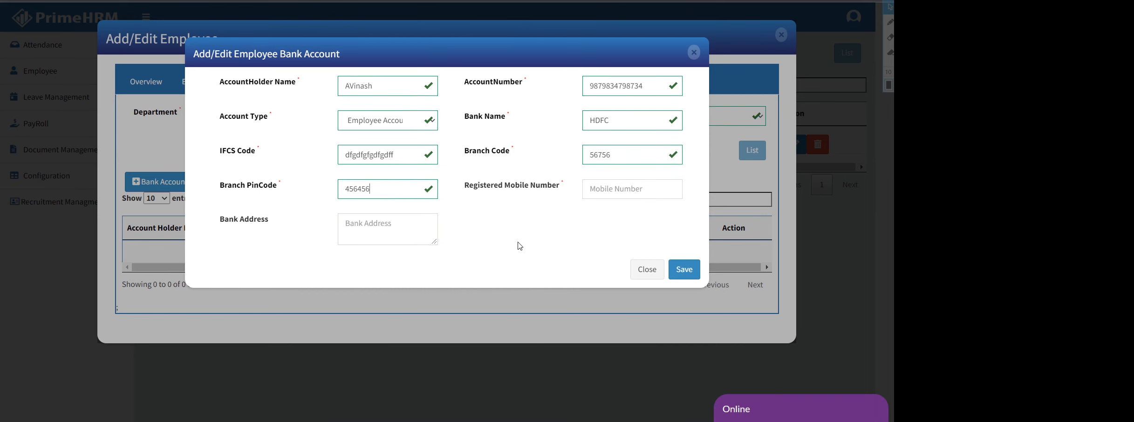
Accept the suggested mobile number, replace the address with Hyderabad, and save the account
left_click(619, 189)
left_click(617, 214)
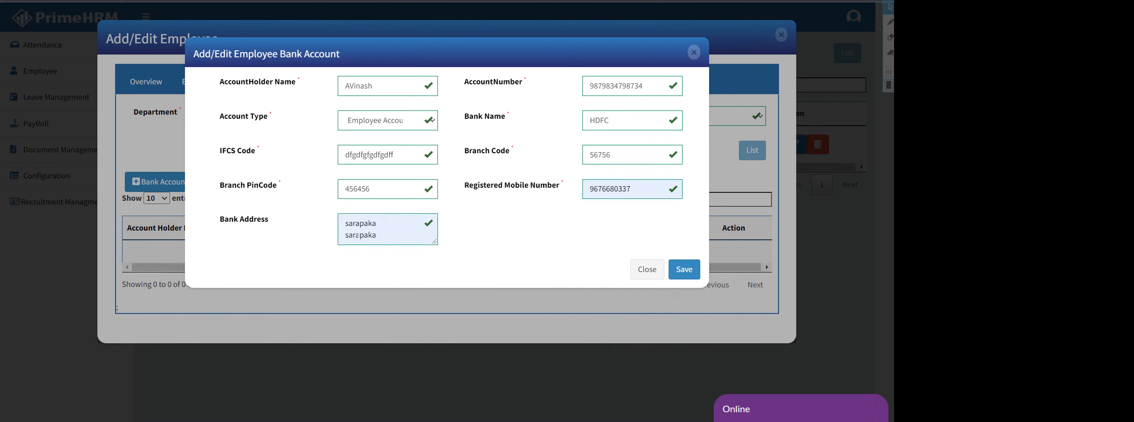
left_click(356, 235)
key("ctrl+a")
key("BackSpace")
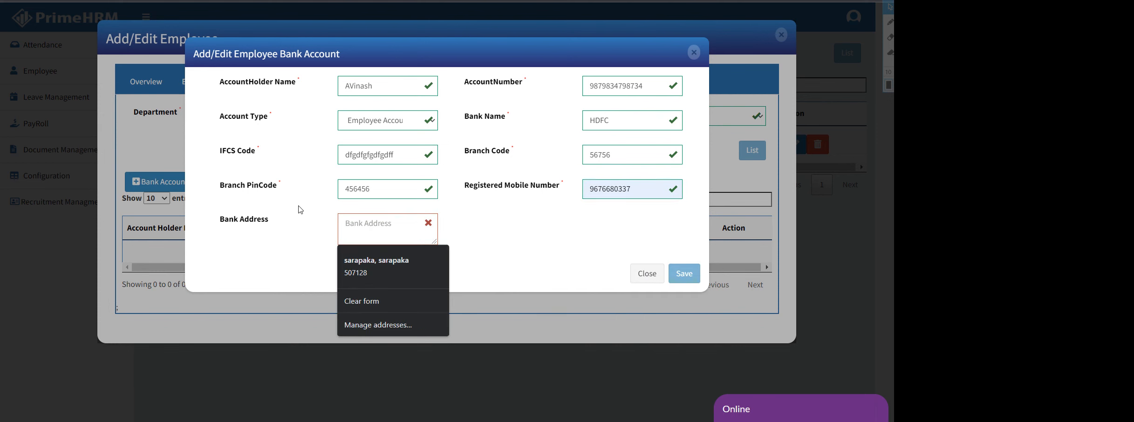
type("Hyderabad")
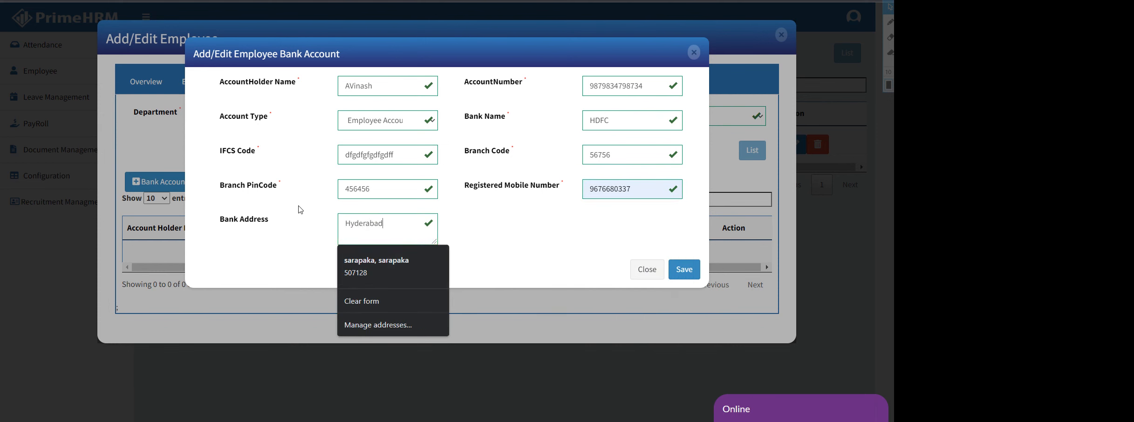
left_click(685, 270)
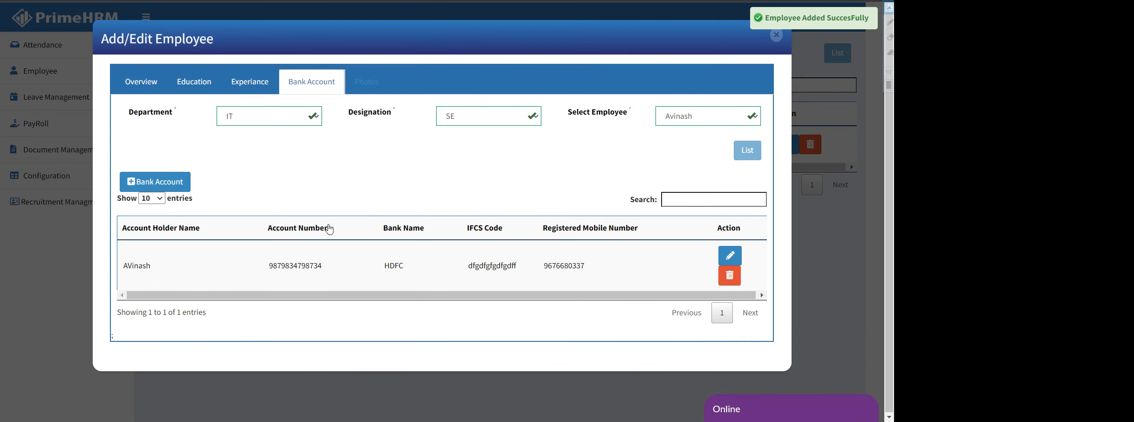
List the IT/SE employee in the Photos section and open their photo upload
left_click(375, 89)
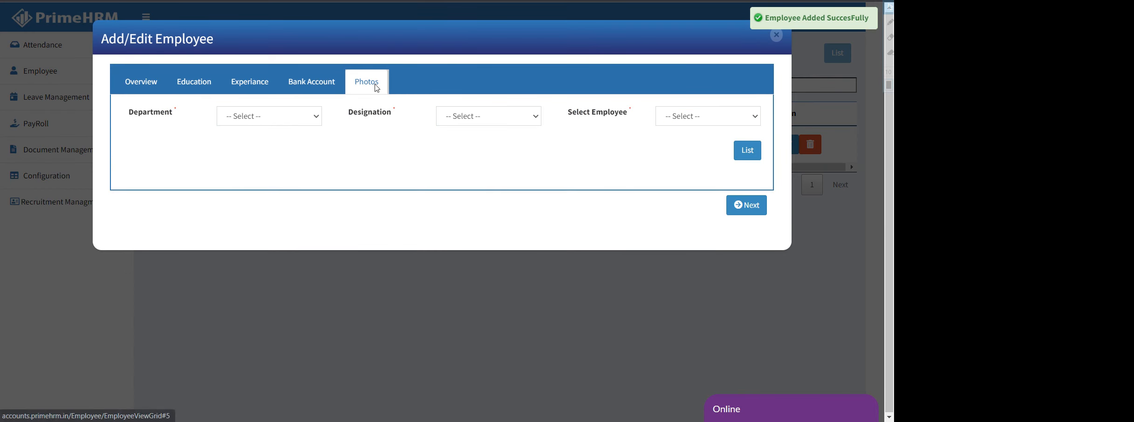
left_click(252, 118)
left_click(246, 154)
left_click(481, 122)
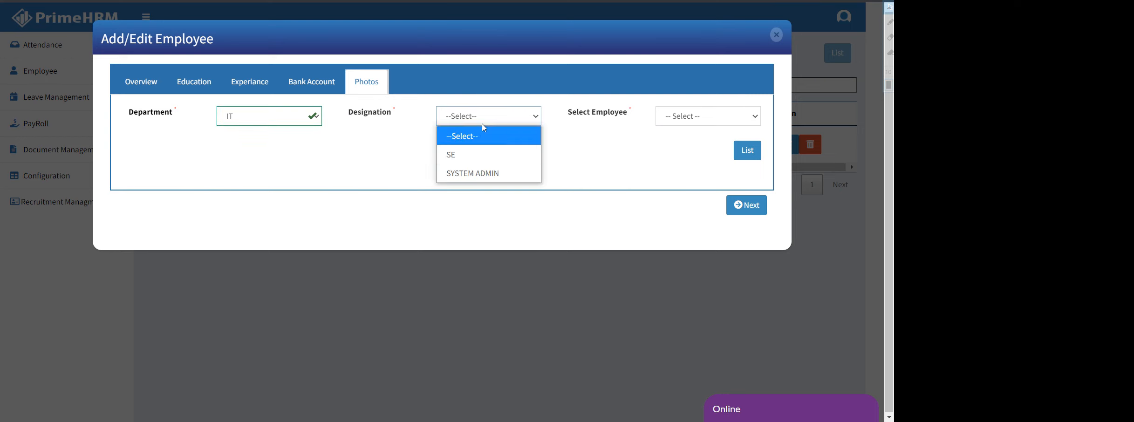
left_click(480, 155)
left_click(708, 116)
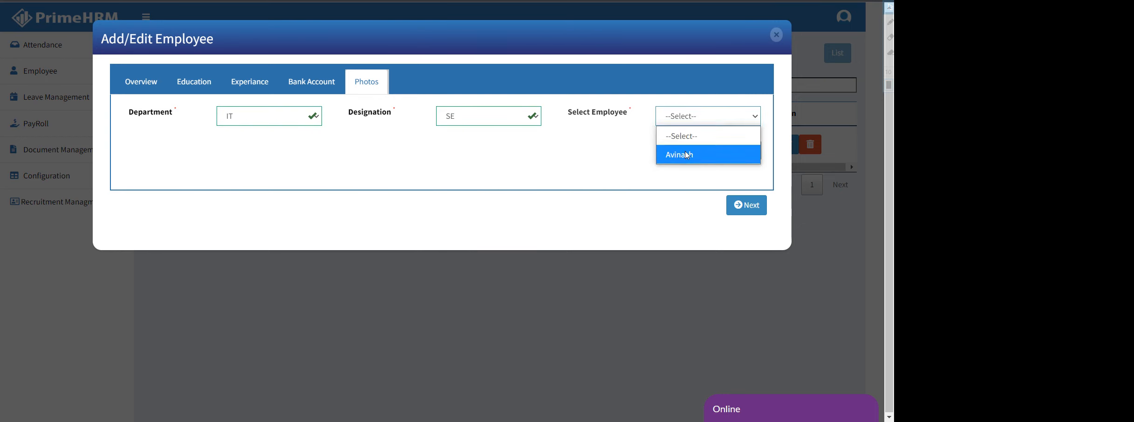
left_click(685, 154)
left_click(748, 151)
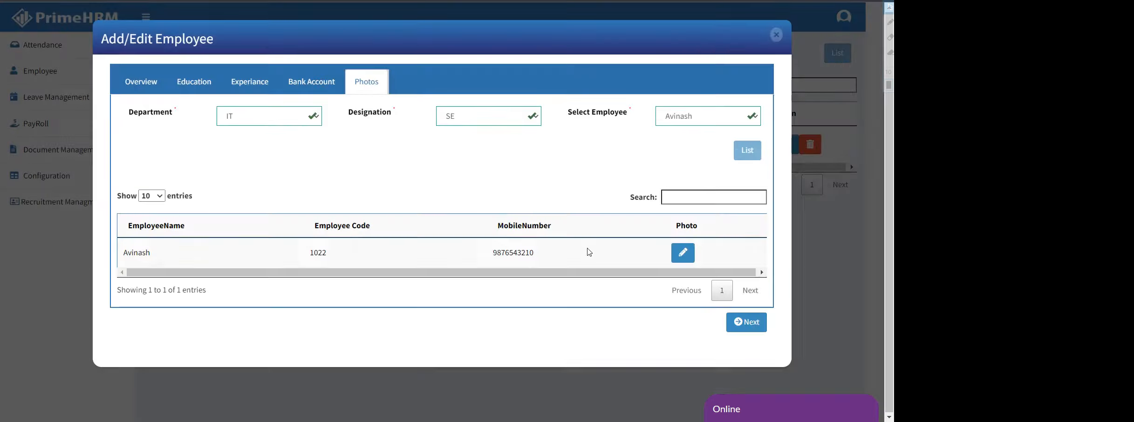
left_click(683, 253)
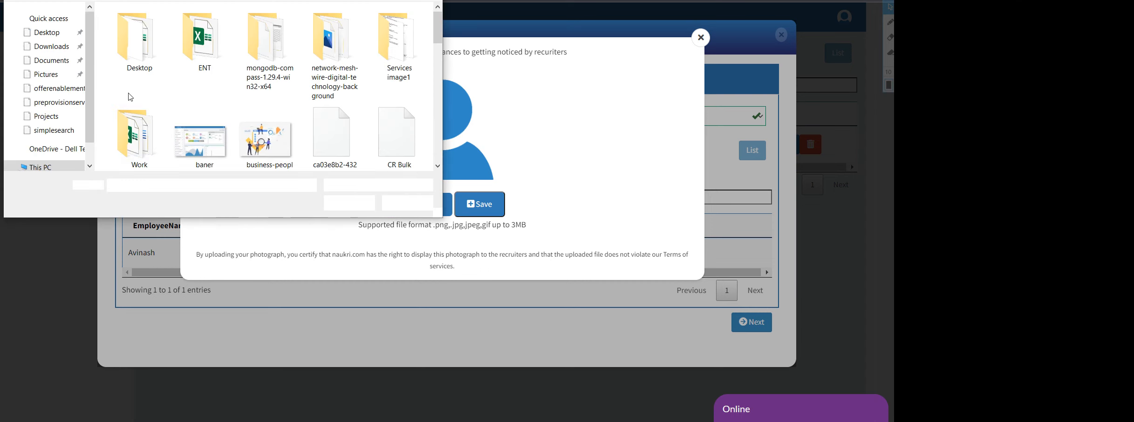
Browse to the Desktop in the file dialog and load the business-people image
scroll(320, 126, "down", 1)
left_click_drag(435, 36, 427, 159)
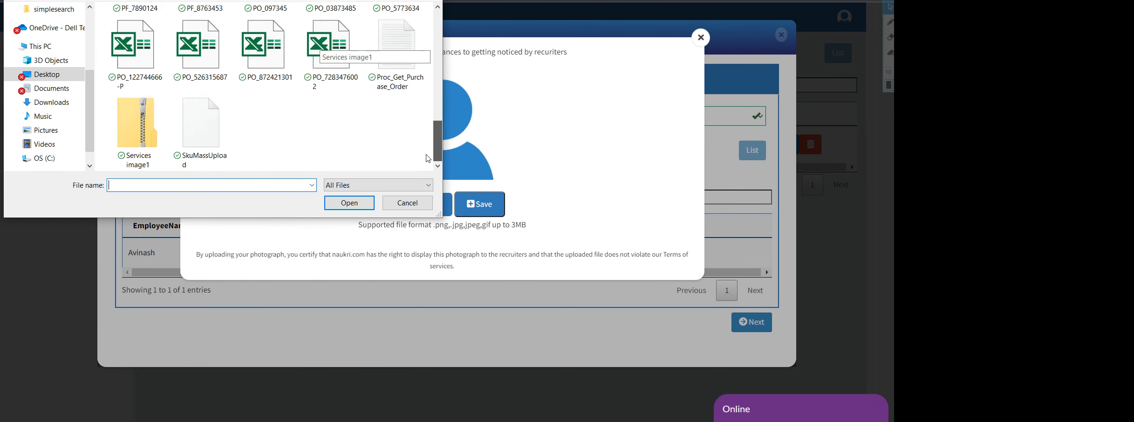
scroll(428, 142, "up", 2)
left_click(47, 102)
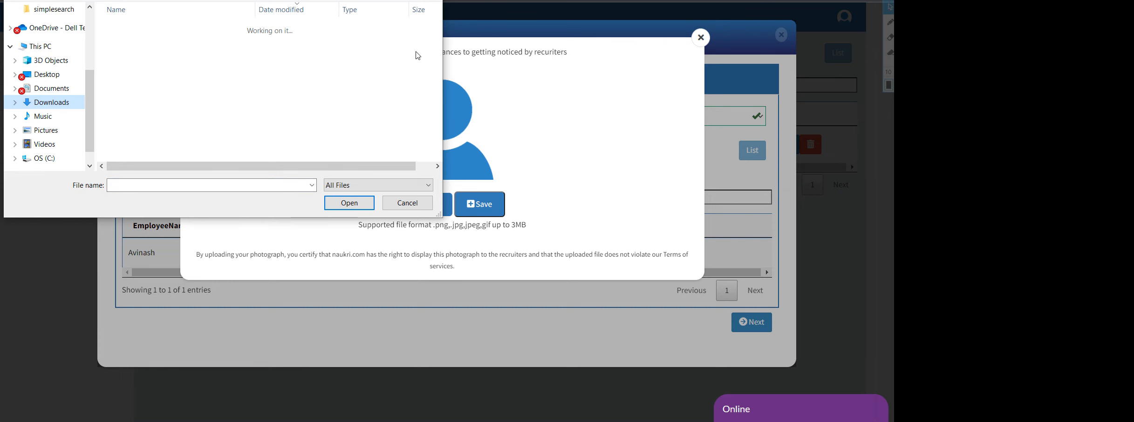
scroll(335, 77, "down", 2)
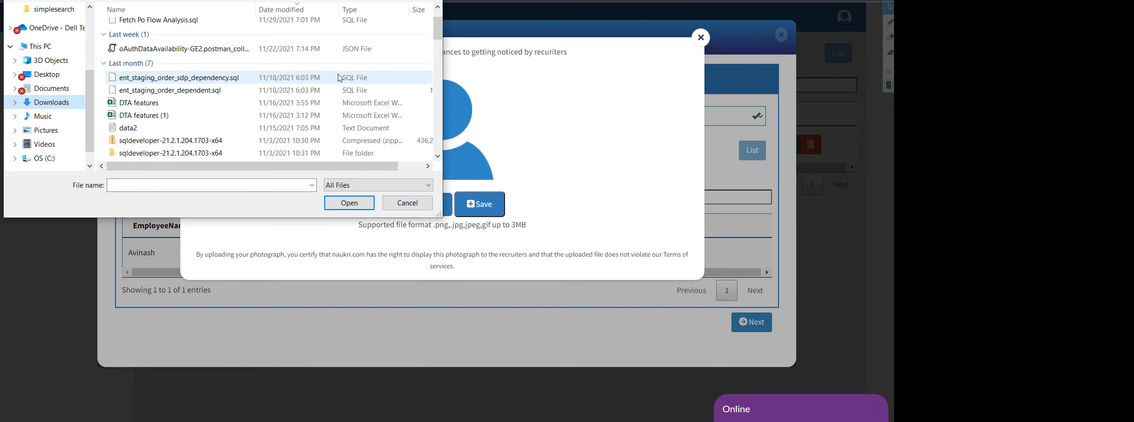
scroll(344, 80, "down", 1)
scroll(401, 75, "down", 3)
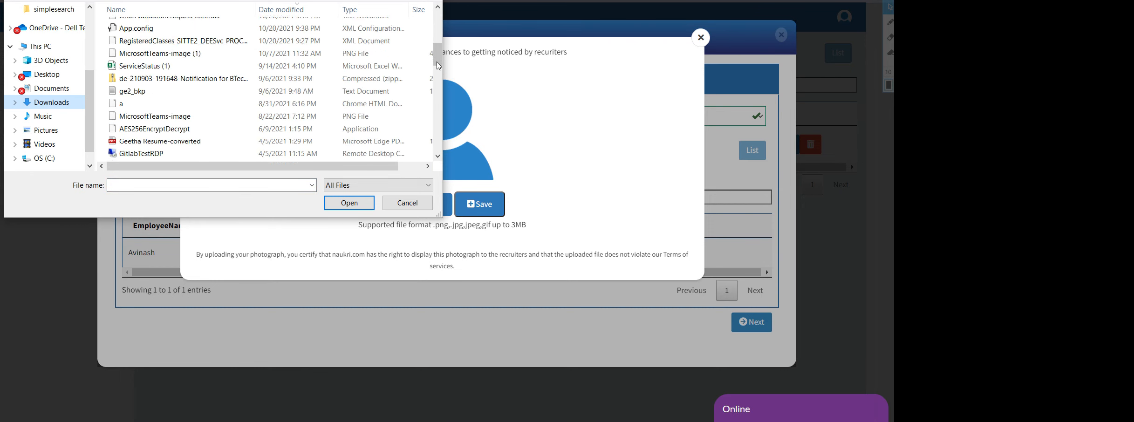
left_click(399, 0)
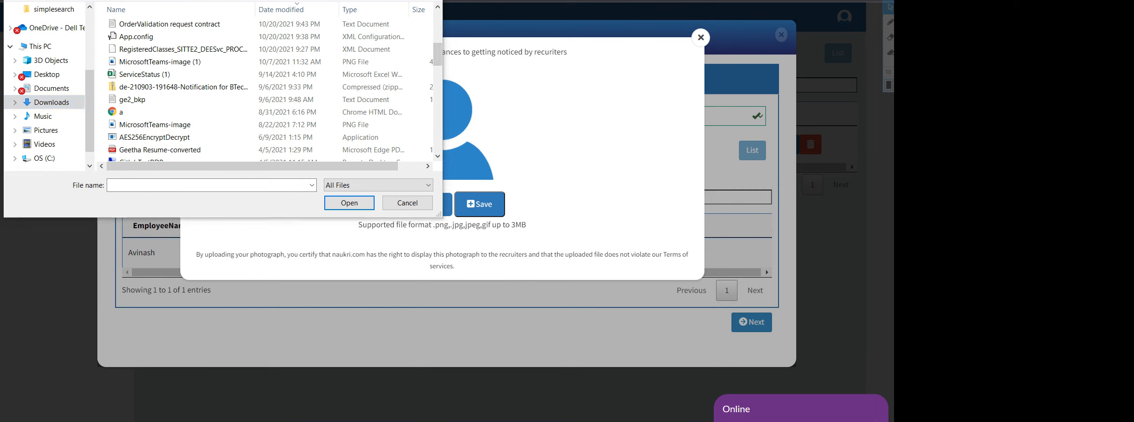
left_click(419, 0)
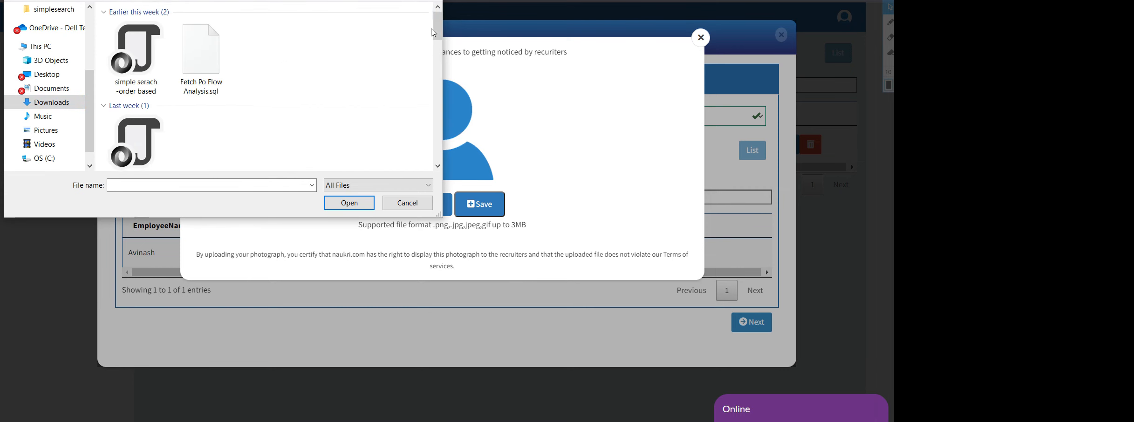
left_click_drag(438, 34, 437, 61)
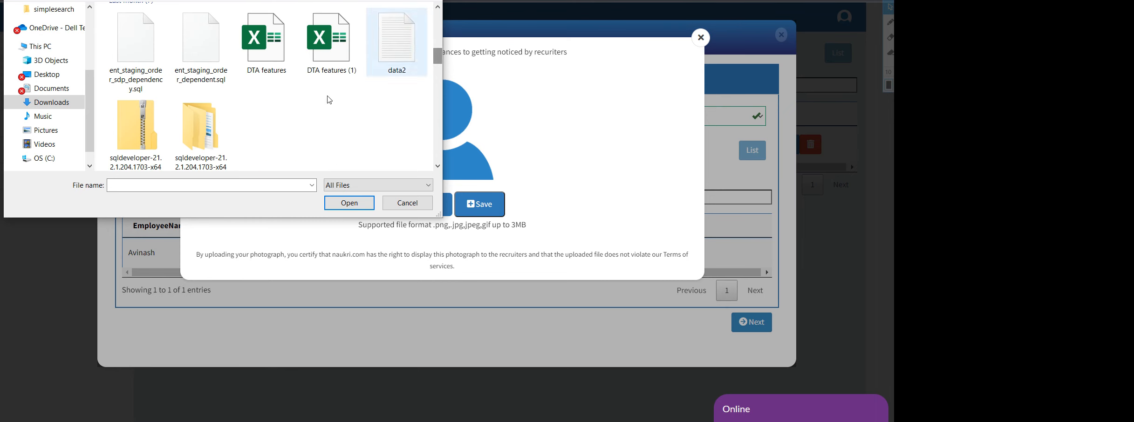
left_click(46, 74)
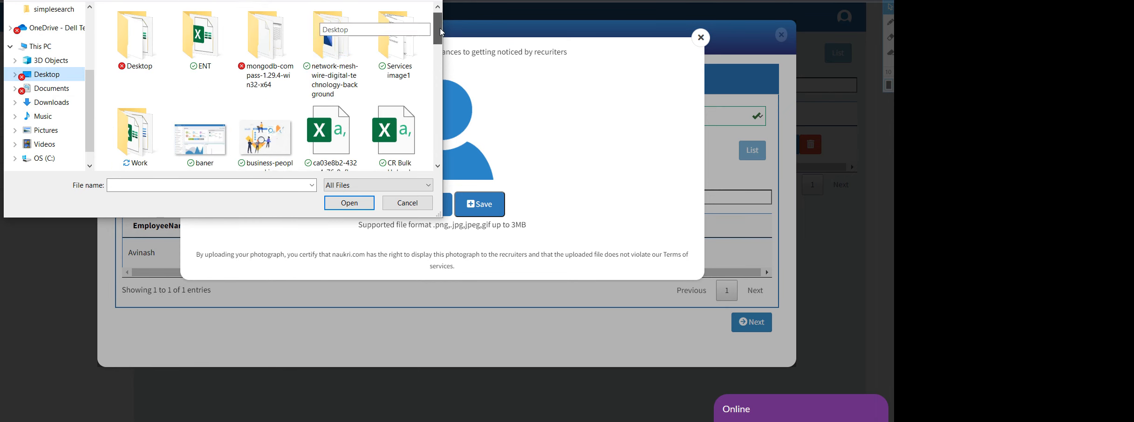
scroll(305, 94, "down", 1)
left_click(265, 79)
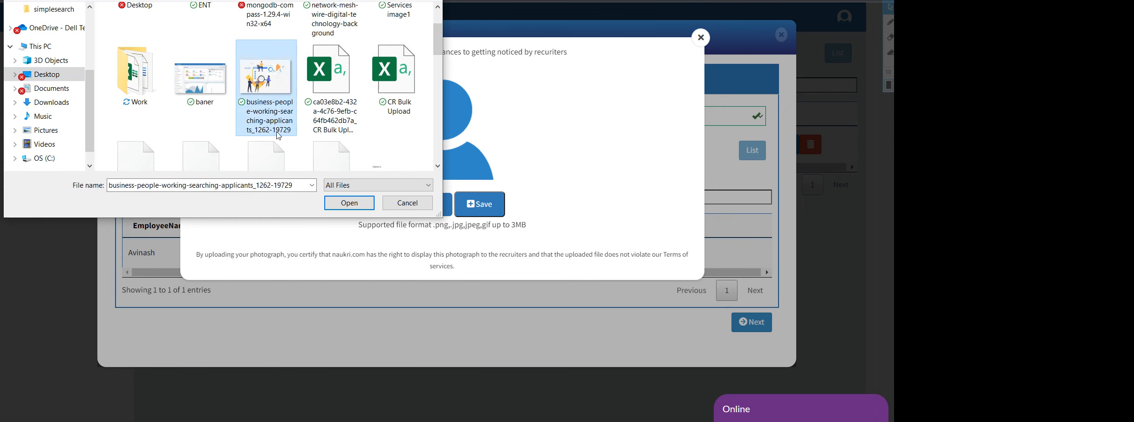
left_click(348, 203)
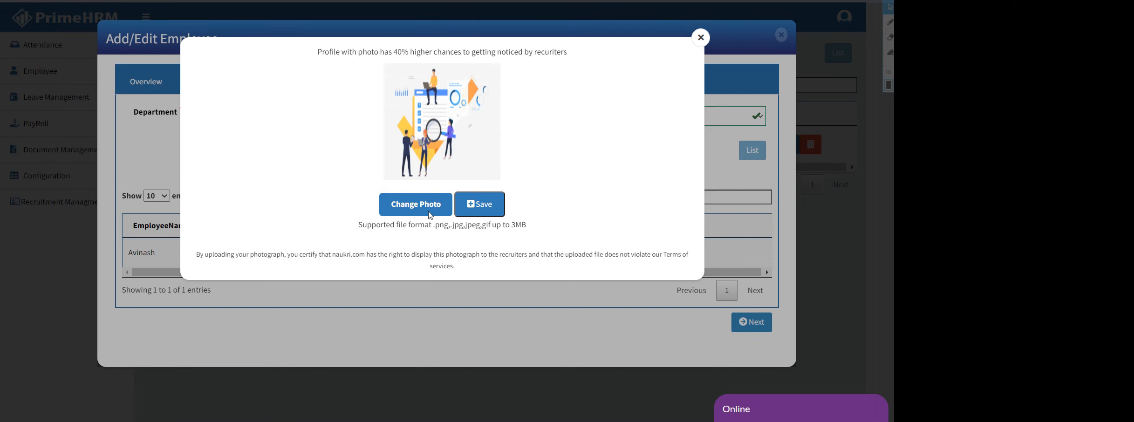
Save the new photo, reopen it to verify, then close the photo and employee dialogs
left_click(478, 208)
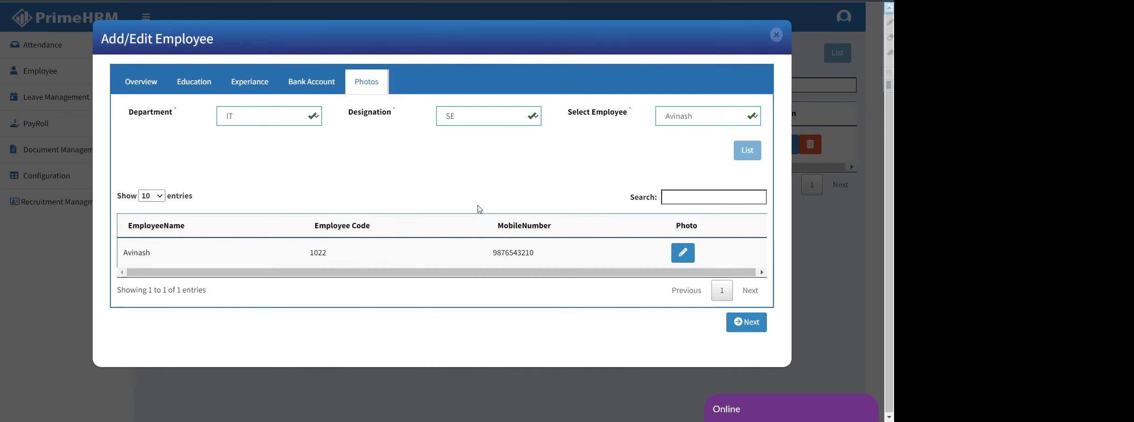
left_click(689, 254)
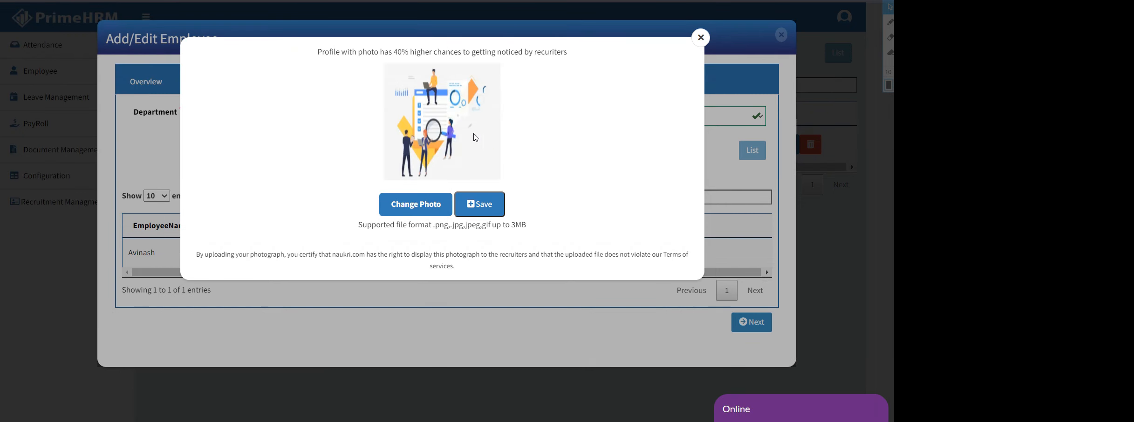
left_click(700, 38)
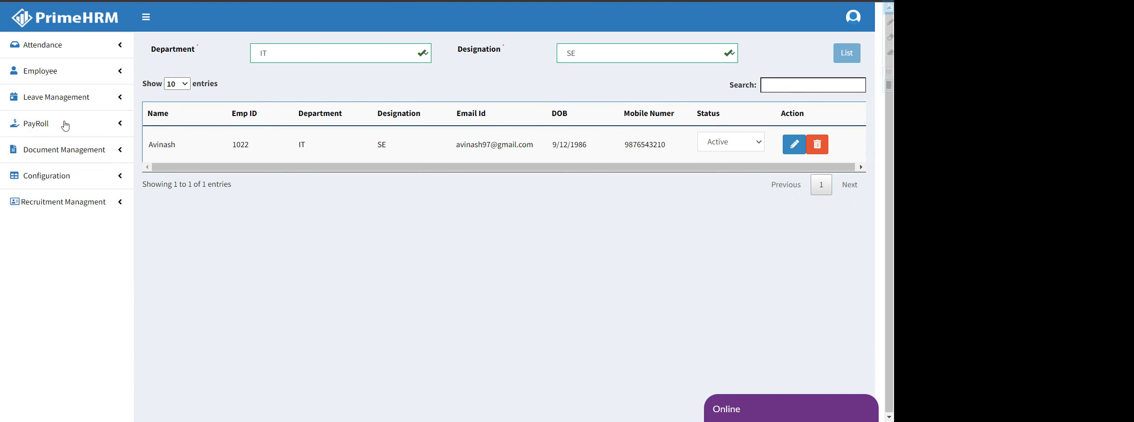
Go to Employee EntryInfo, list IT/SE employees, and open the employee's entry form
left_click(66, 74)
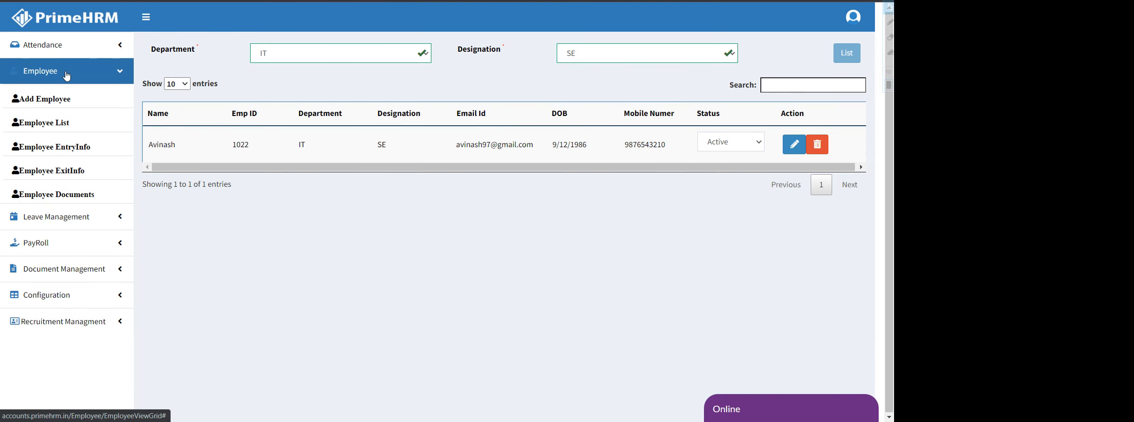
left_click(75, 153)
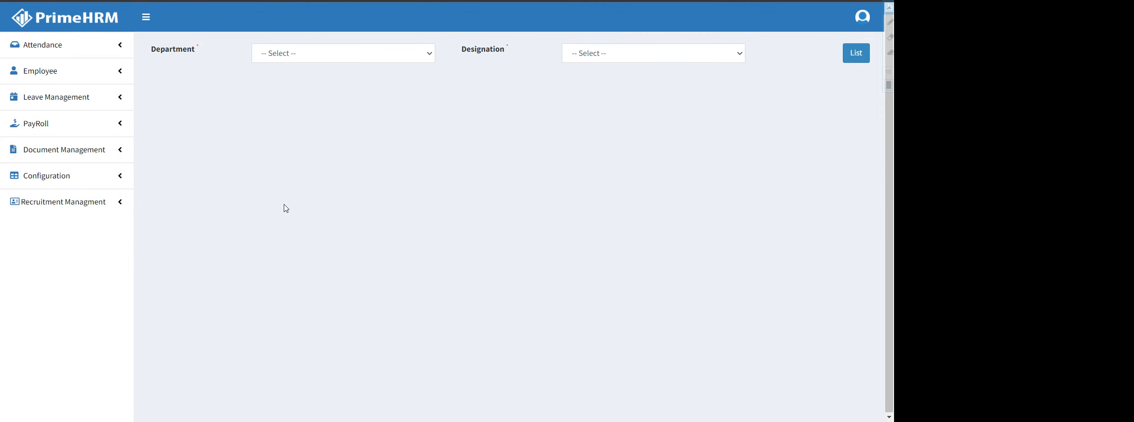
left_click(335, 57)
left_click(319, 187)
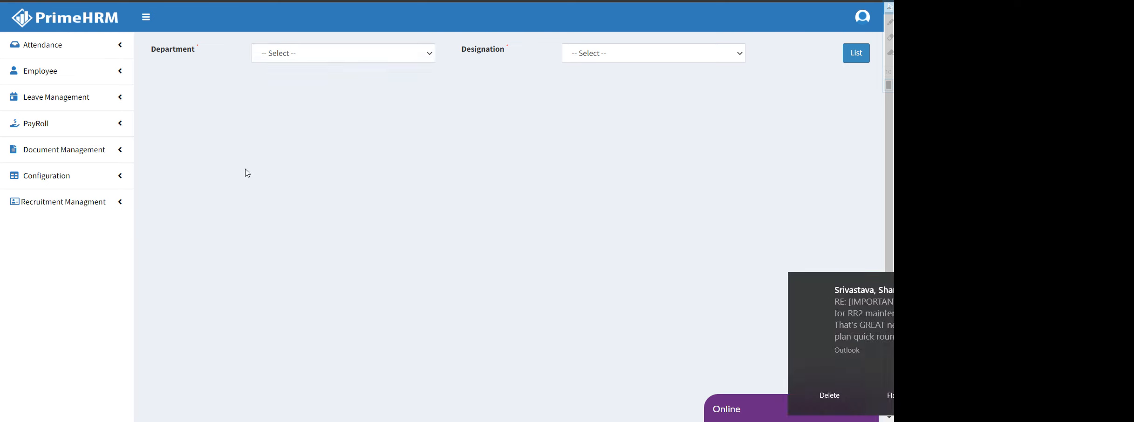
left_click(872, 283)
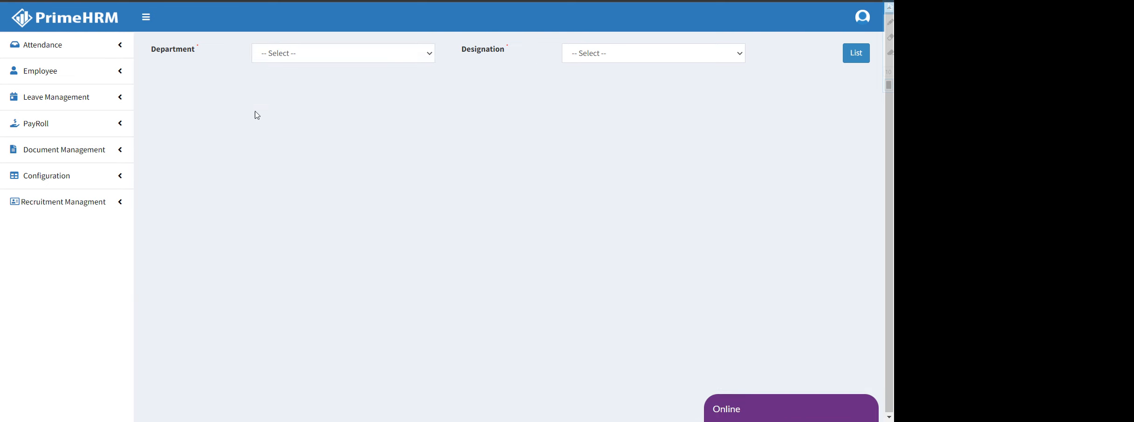
left_click(309, 56)
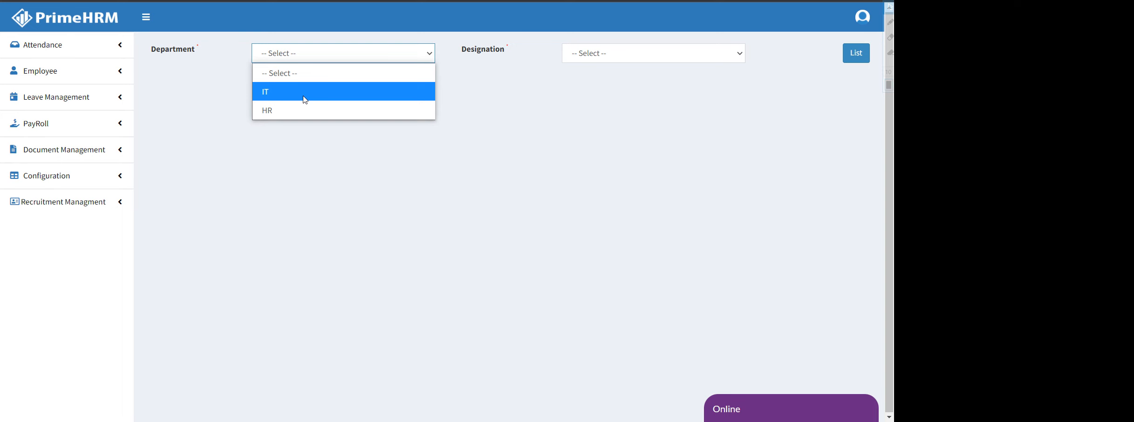
left_click(305, 99)
left_click(662, 53)
left_click(617, 93)
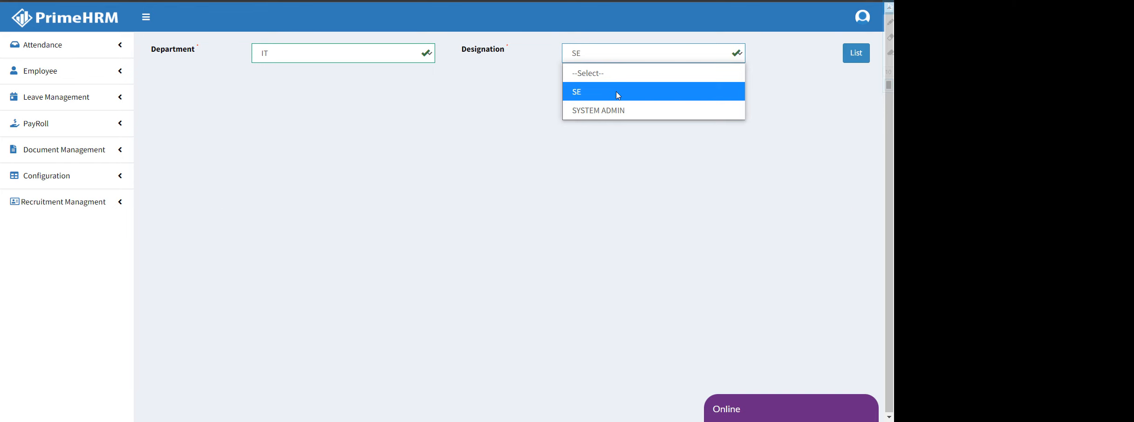
left_click(856, 53)
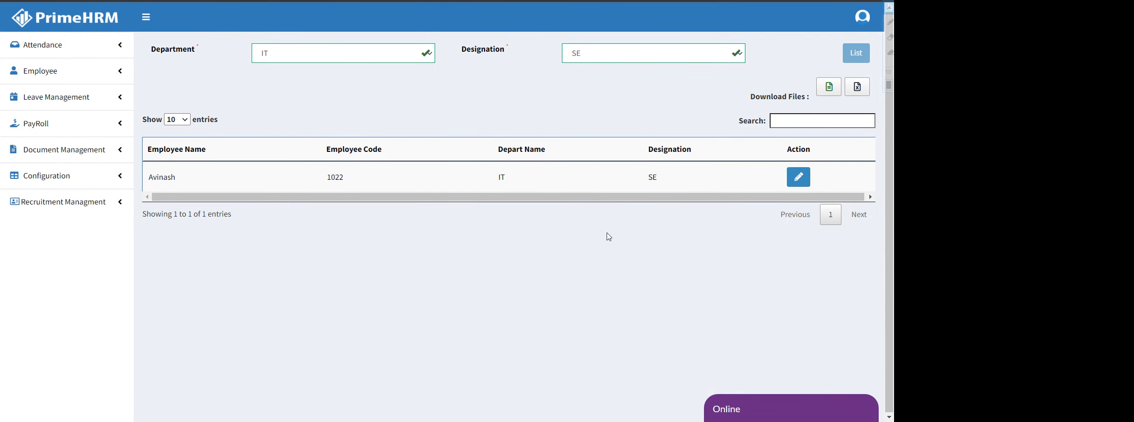
left_click(797, 177)
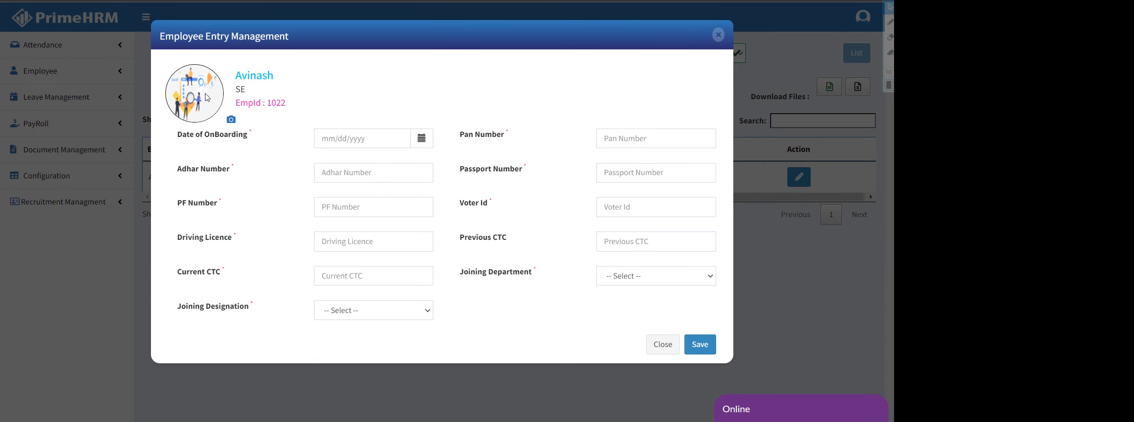
Set the Date of OnBoarding to 12/02/2021 in the employee entry form
left_click_drag(241, 78, 248, 104)
left_click(338, 91)
left_click(354, 139)
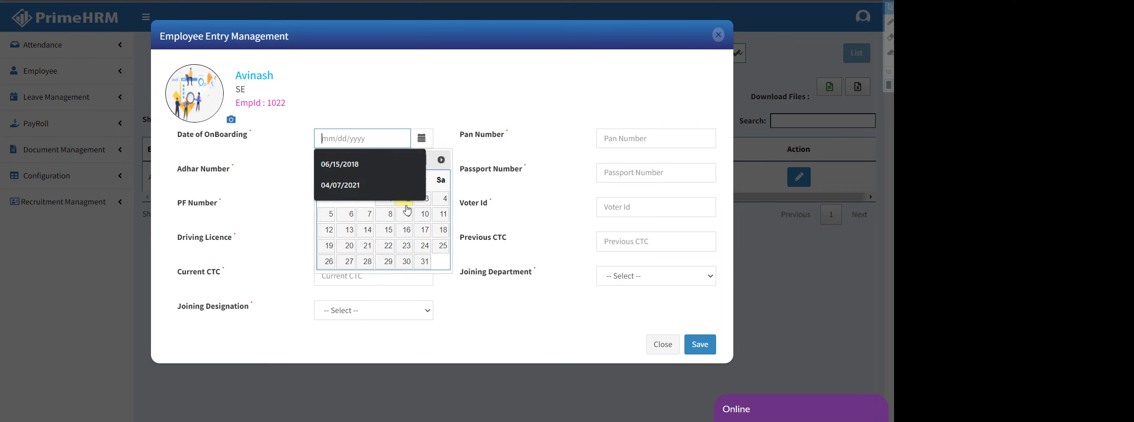
left_click(407, 205)
Step through the Pan, Adhar, Passport, Driving Licence, Previous CTC and Current CTC fields
left_click(645, 139)
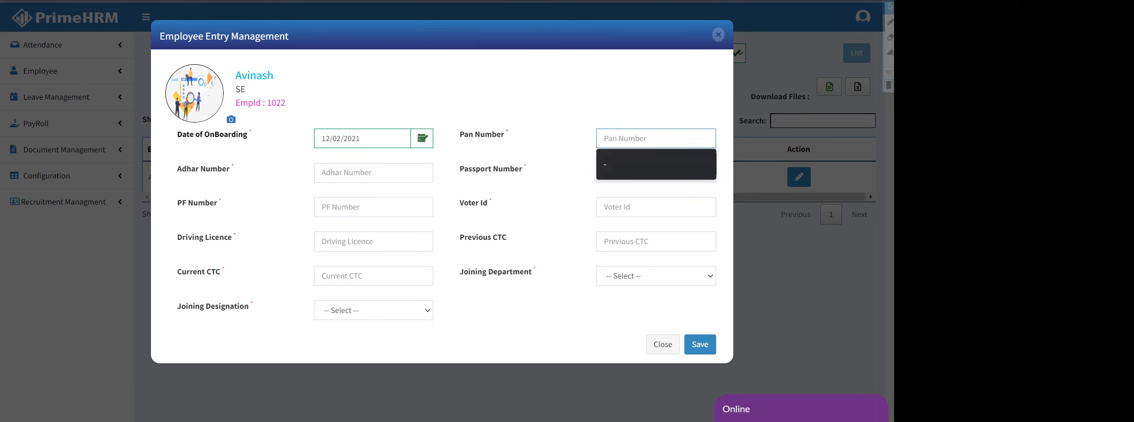
key("Tab")
left_click(646, 173)
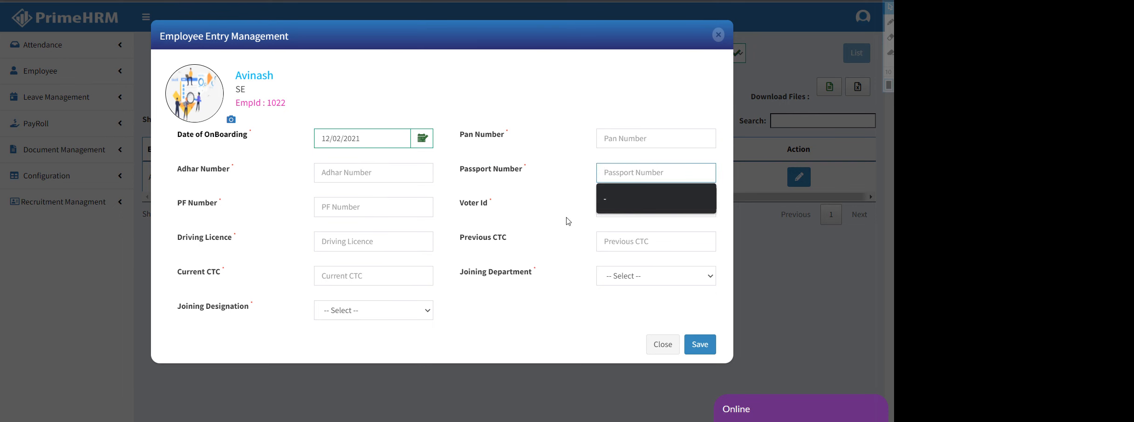
left_click(345, 241)
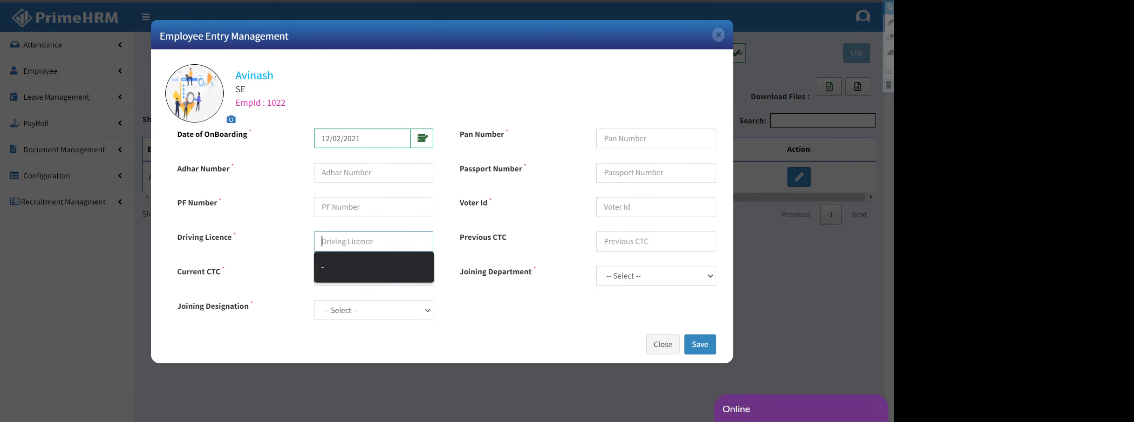
key("Tab")
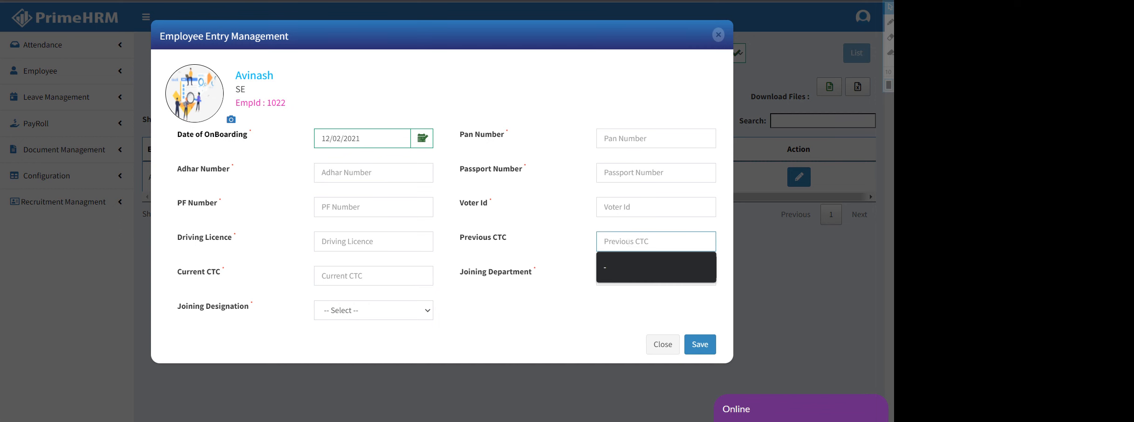
left_click(375, 274)
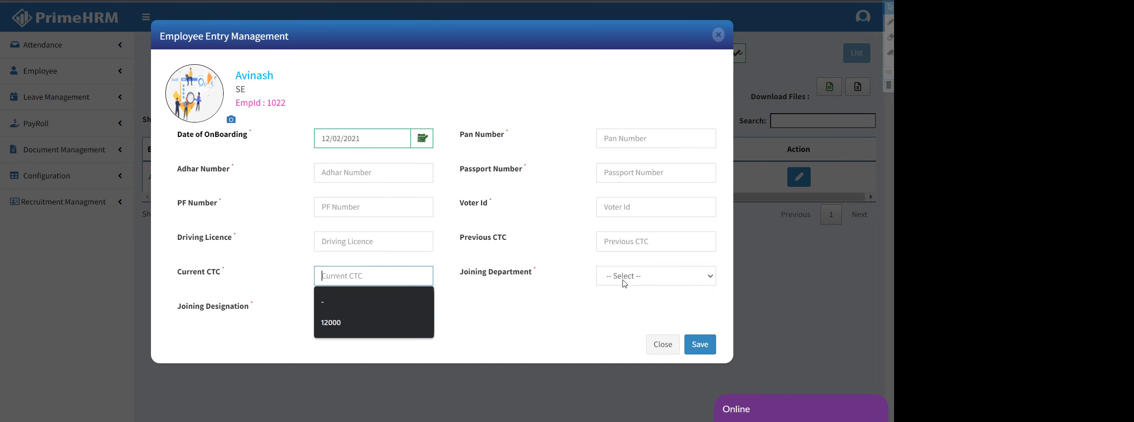
Look at the joining department and designation choices, then close the employee entry form
left_click(624, 281)
left_click(373, 316)
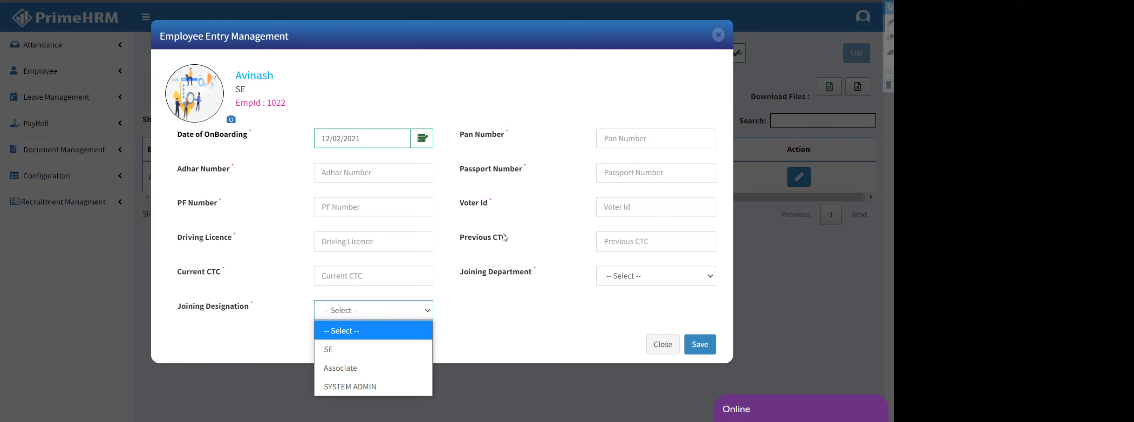
left_click(657, 339)
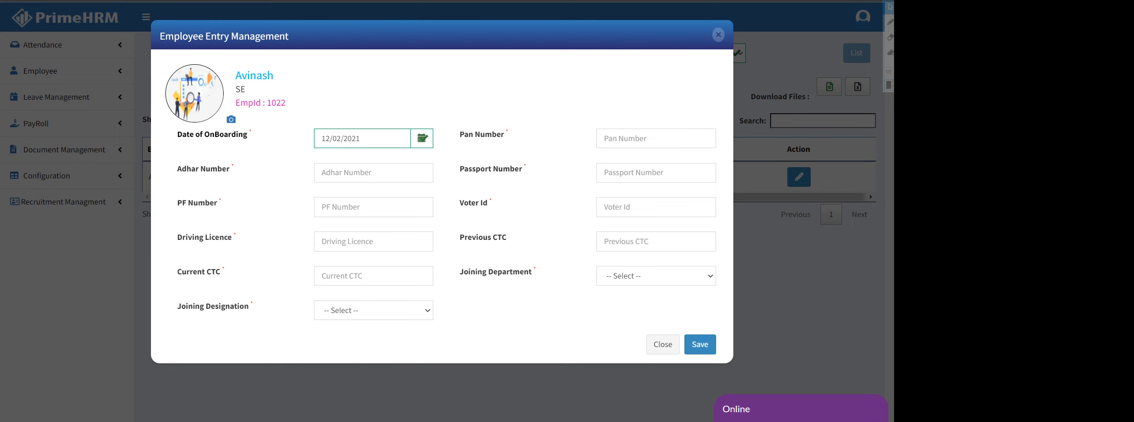
left_click(667, 343)
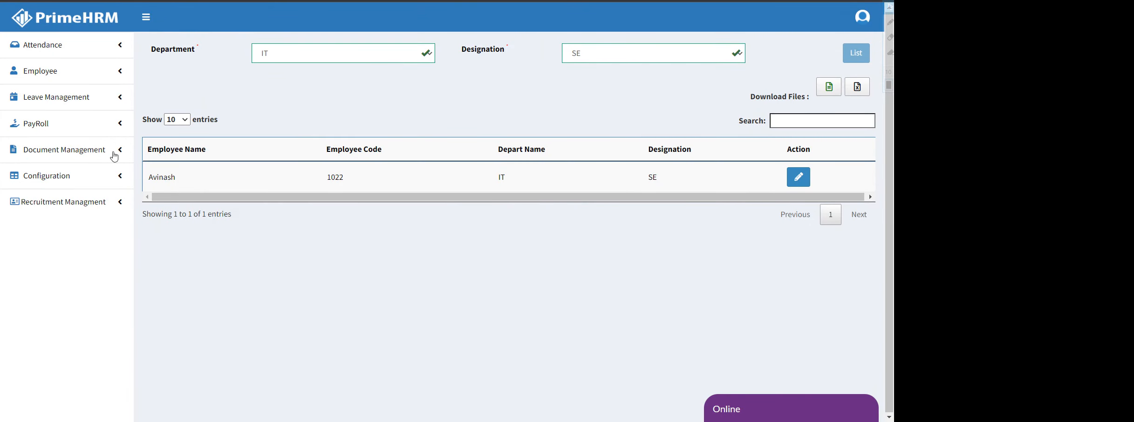
On the Employee Exit page, list employees for department IT and designation SE
left_click(42, 75)
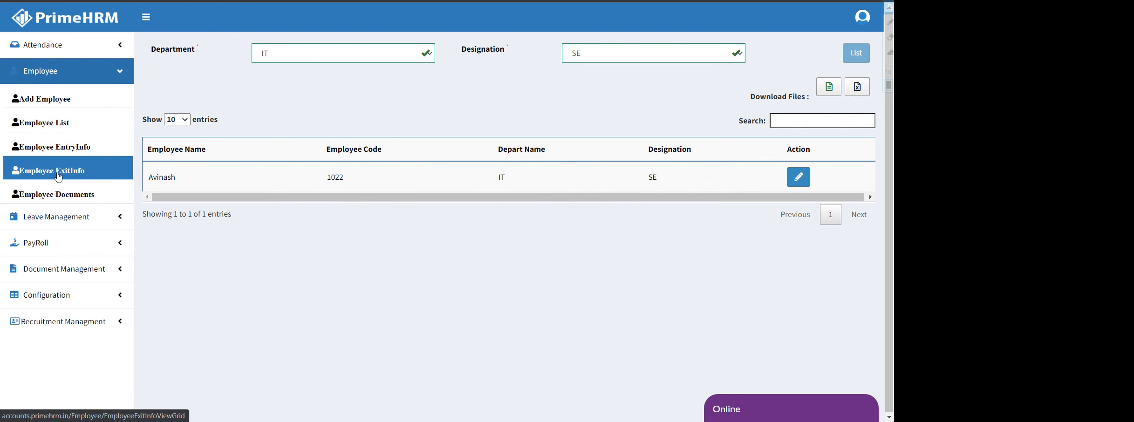
left_click(58, 173)
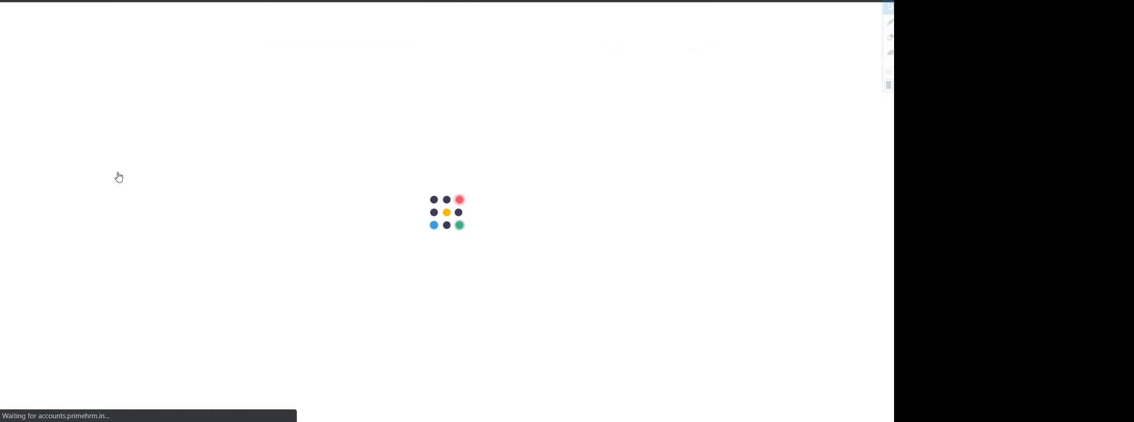
left_click(319, 52)
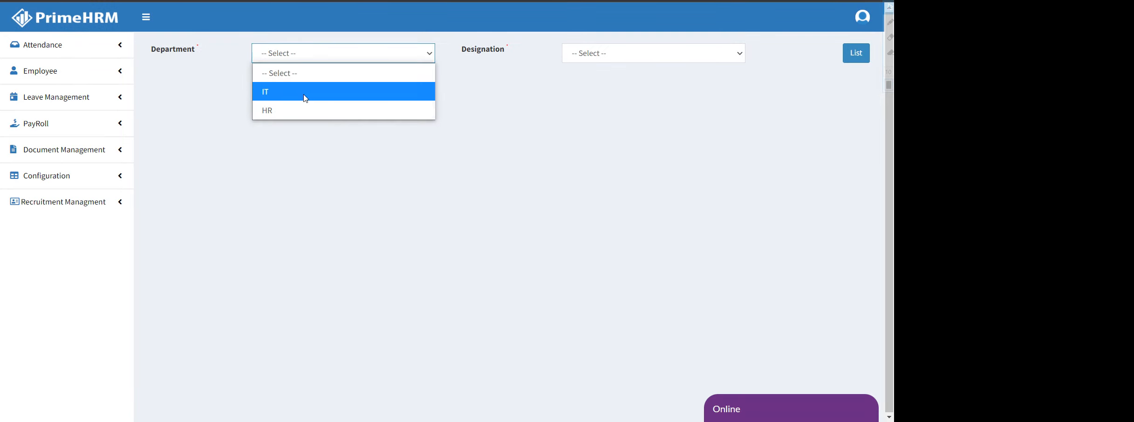
left_click(306, 96)
left_click(638, 55)
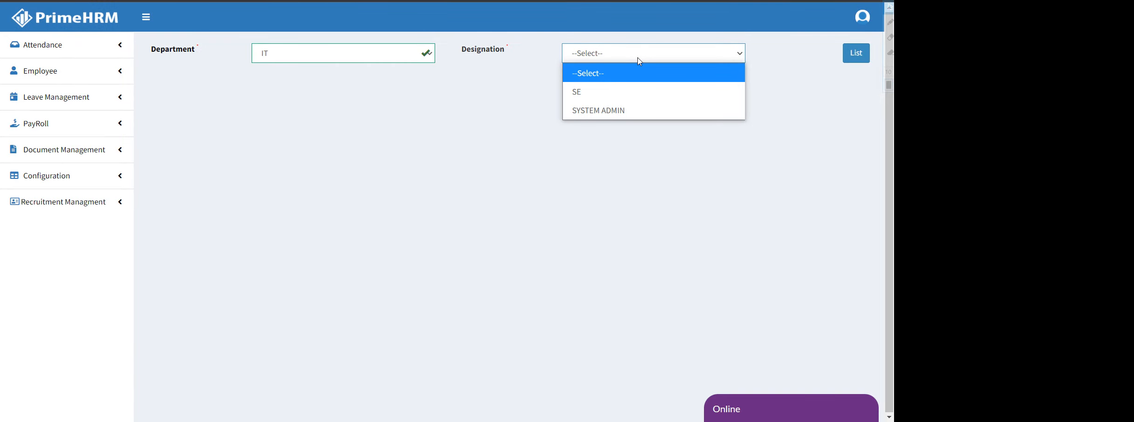
left_click(618, 93)
left_click(844, 59)
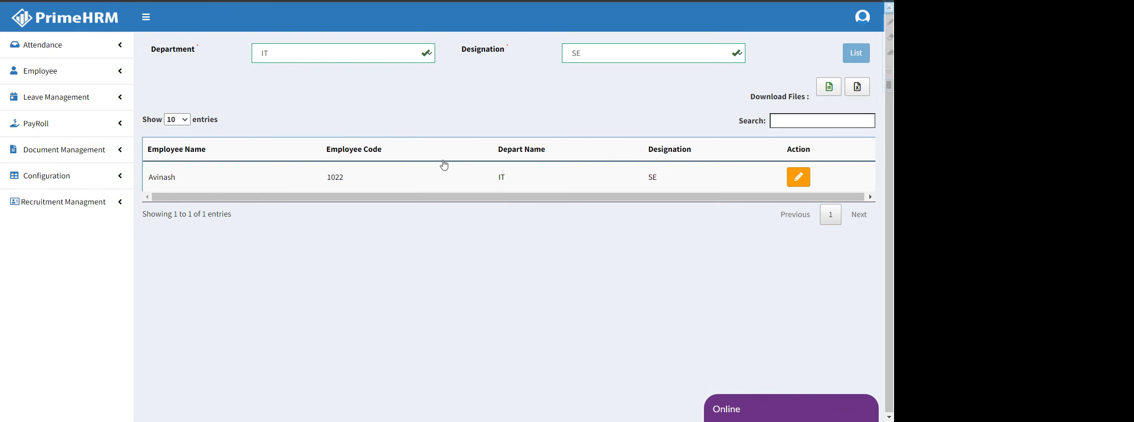
Open the employee's exit form, leave Department at Relieving unselected, and close it unsaved
left_click(798, 177)
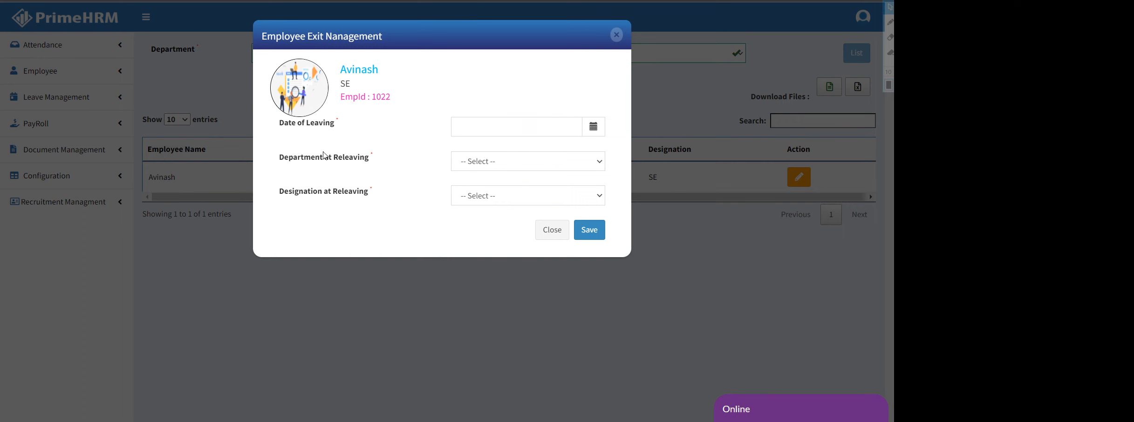
left_click(536, 167)
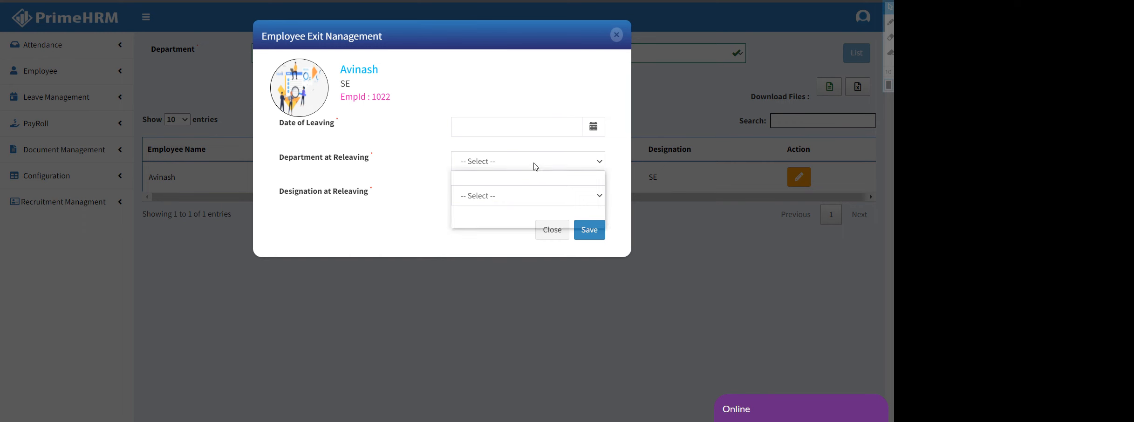
left_click(409, 211)
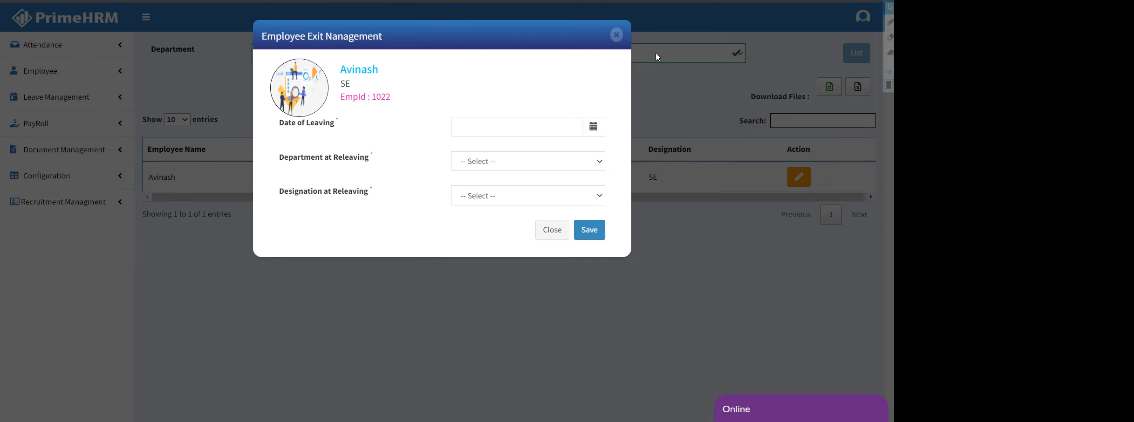
left_click(616, 34)
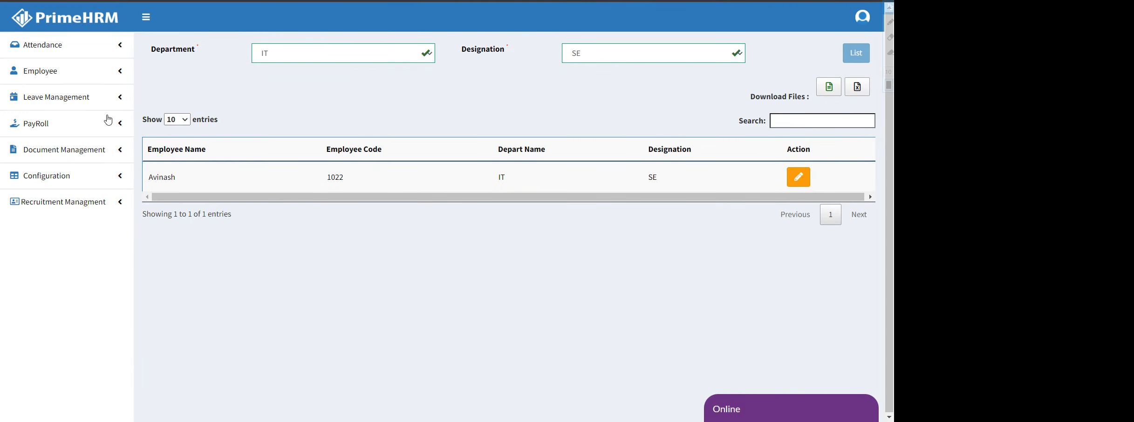
On Employee Documents, list files for the IT / SE employee, showing an empty file table
left_click(62, 72)
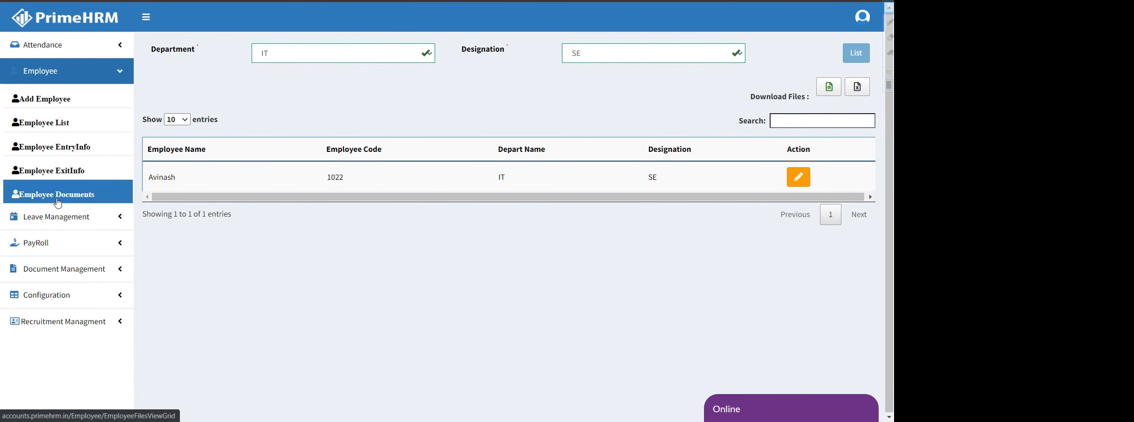
left_click(58, 201)
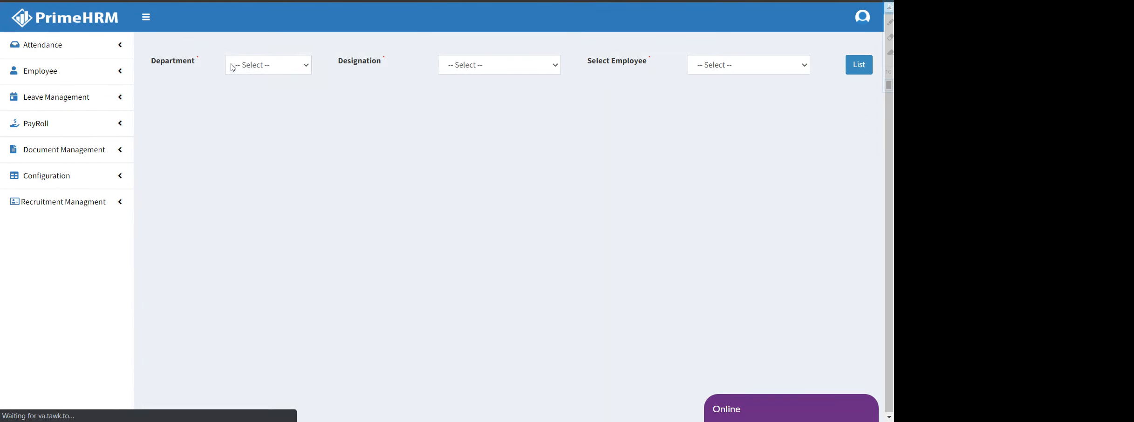
left_click(232, 68)
left_click(244, 102)
left_click(536, 71)
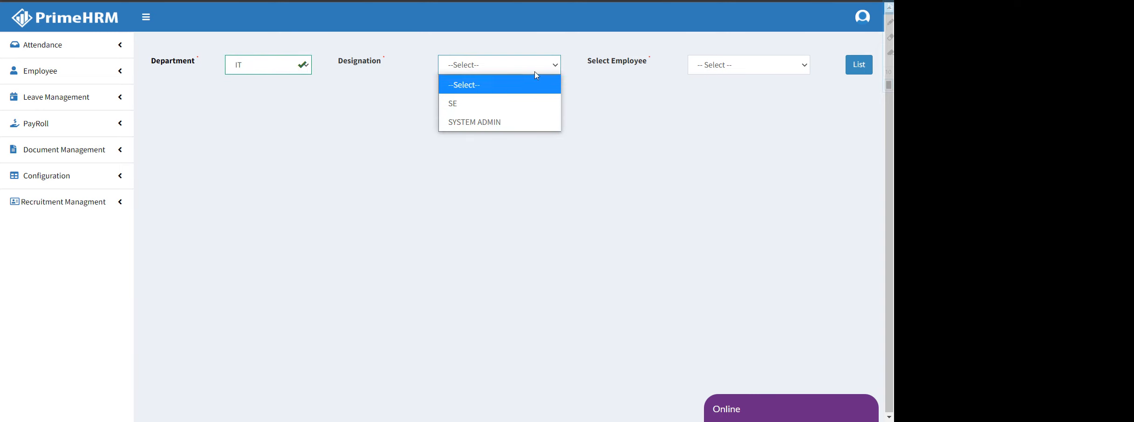
left_click(518, 105)
left_click(724, 65)
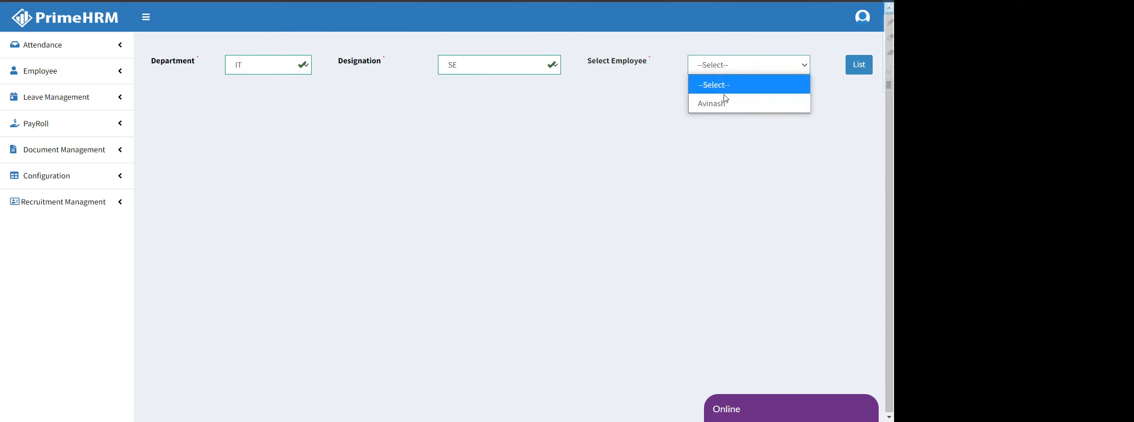
left_click(726, 103)
left_click(859, 65)
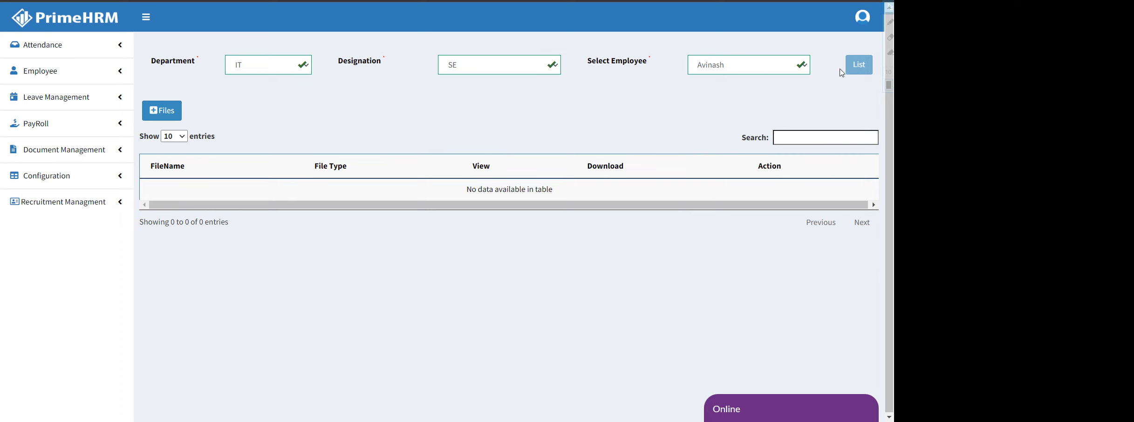
Upload and save Fetch Po Logic.txt to the employee's documents
left_click(168, 114)
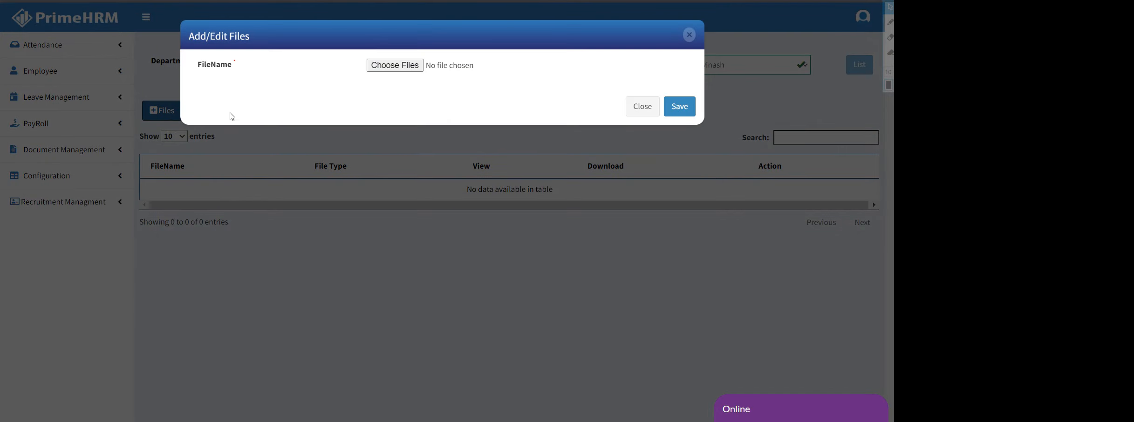
left_click(399, 68)
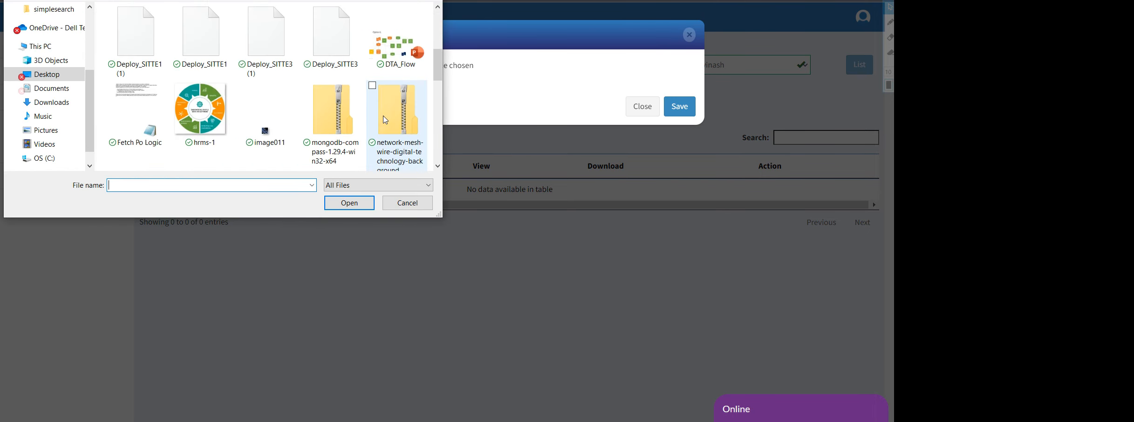
scroll(317, 121, "down", 5)
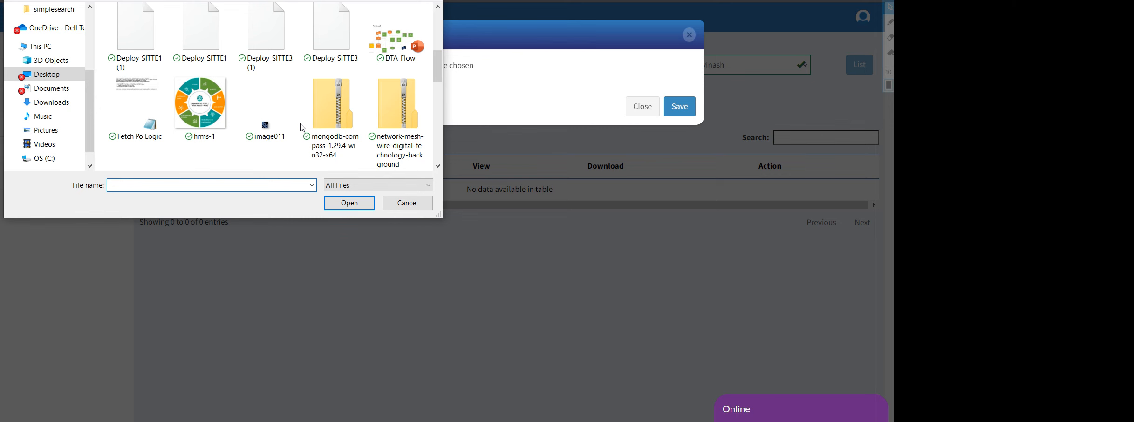
scroll(306, 123, "down", 1)
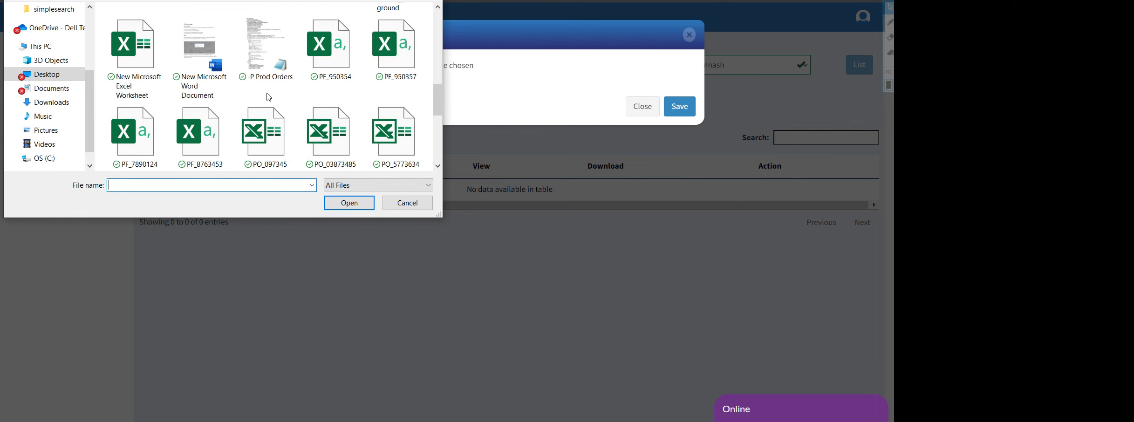
scroll(266, 68, "up", 10)
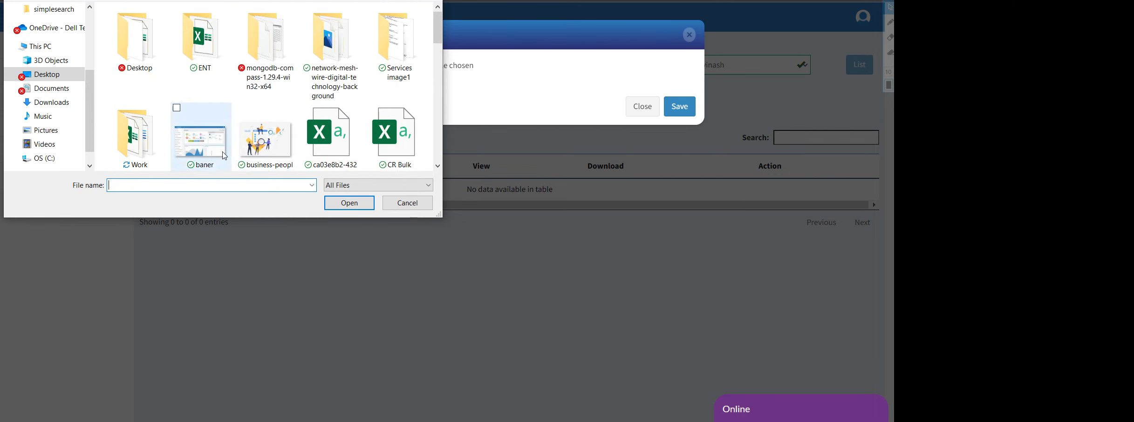
scroll(270, 117, "down", 3)
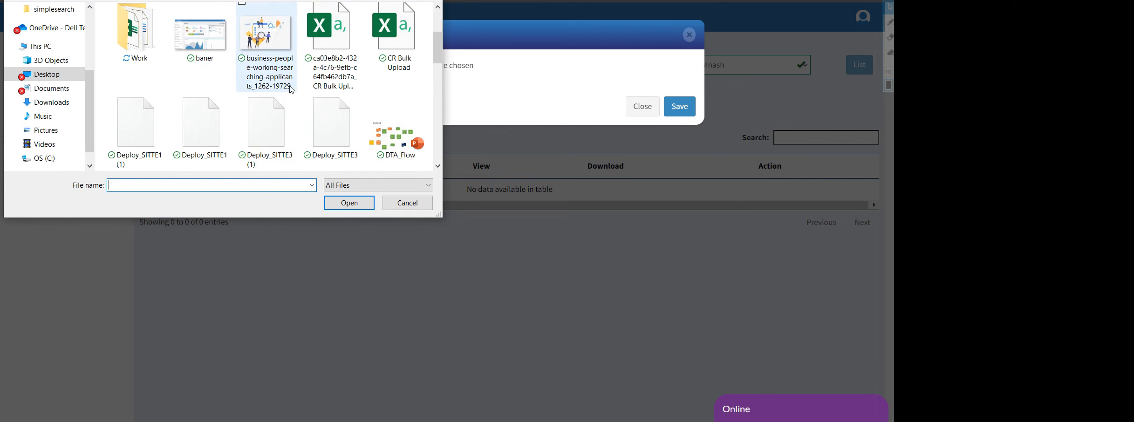
scroll(293, 96, "down", 3)
scroll(293, 96, "down", 2)
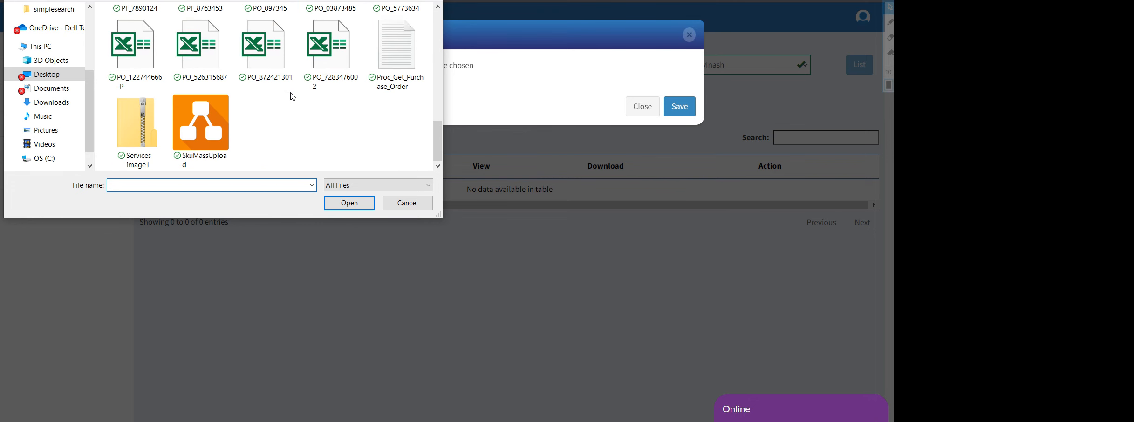
scroll(293, 96, "up", 3)
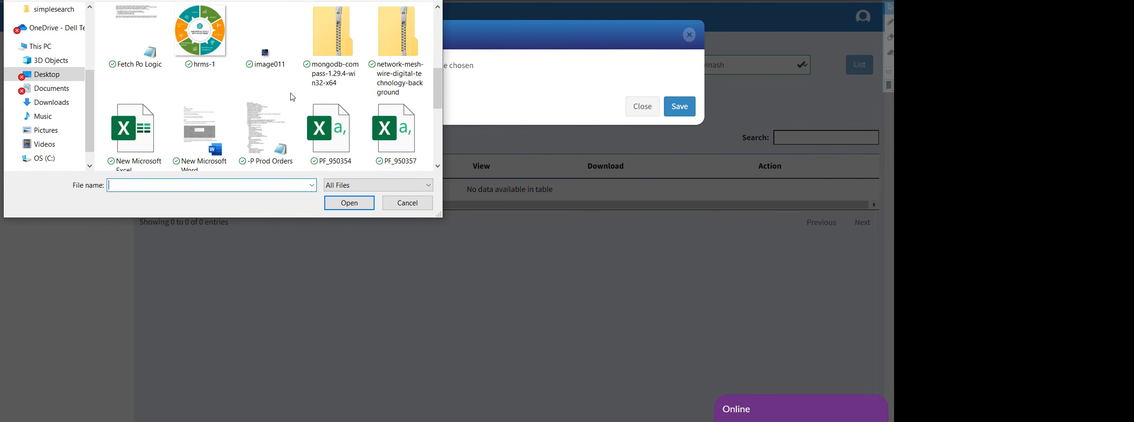
scroll(293, 97, "up", 1)
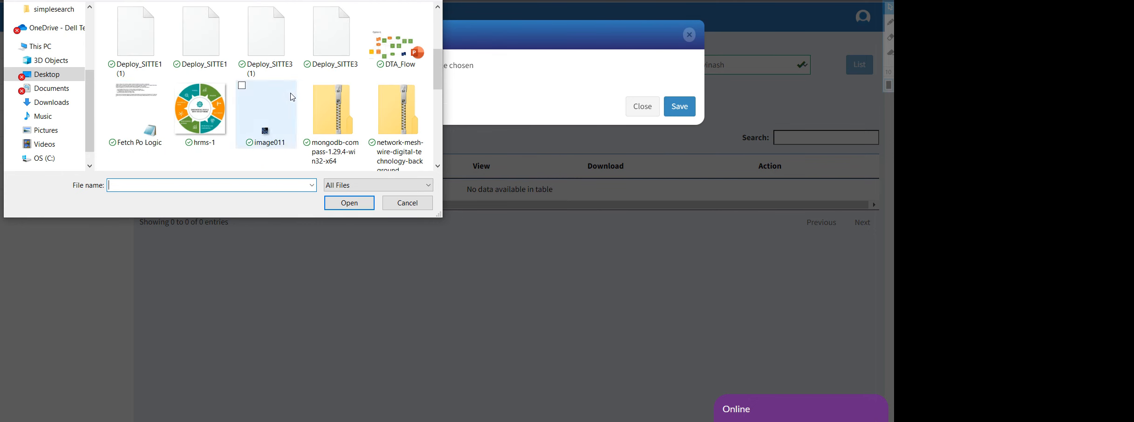
left_click(145, 120)
left_click(352, 208)
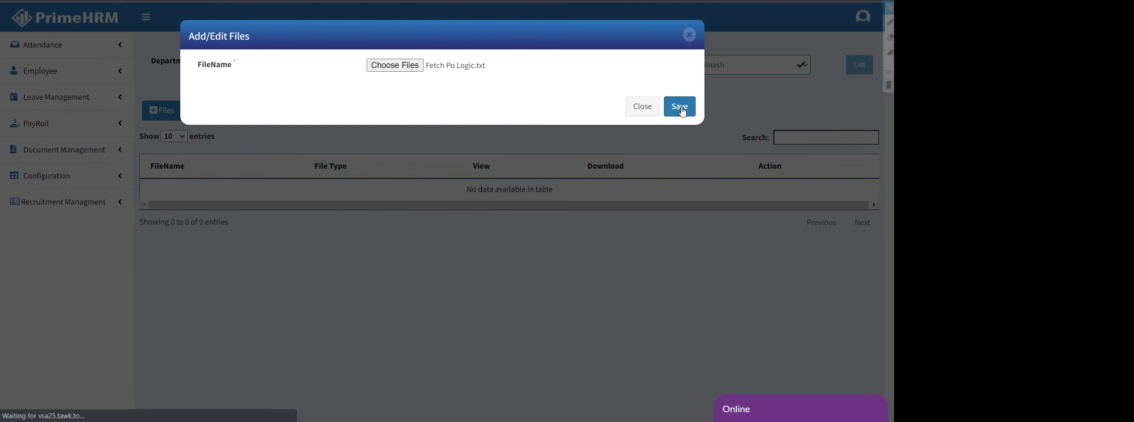
left_click(681, 111)
Re-list the IT / SE employee's files and download Fetch Po Logic.txt to check it
left_click(269, 69)
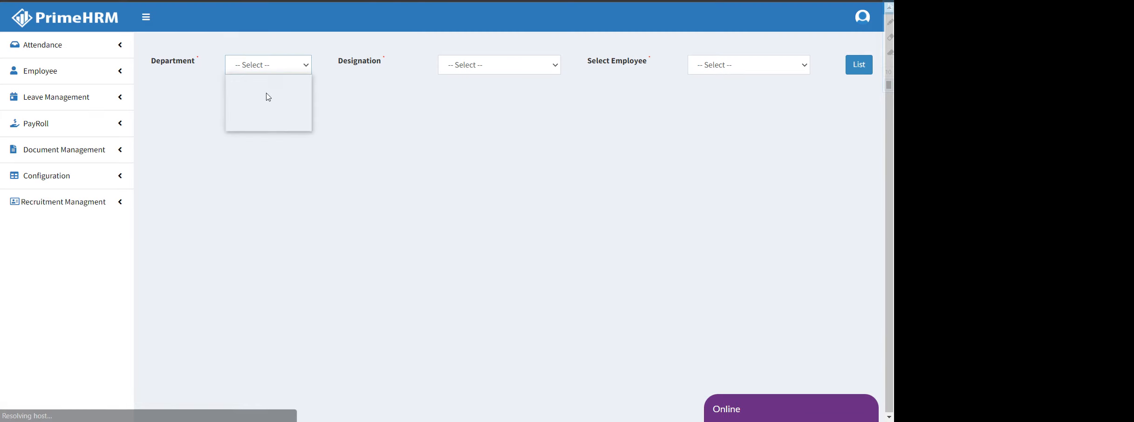
left_click(267, 100)
left_click(491, 65)
left_click(491, 101)
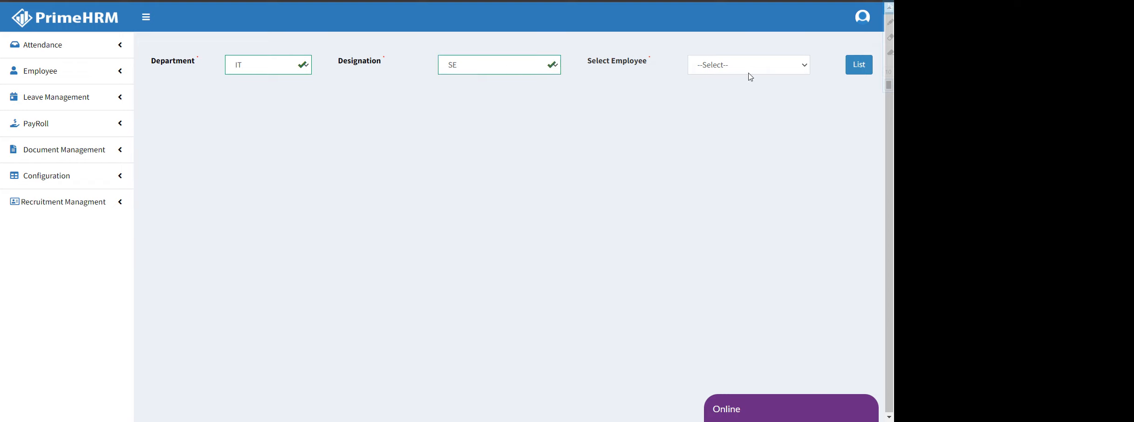
left_click(750, 65)
left_click(745, 101)
left_click(859, 66)
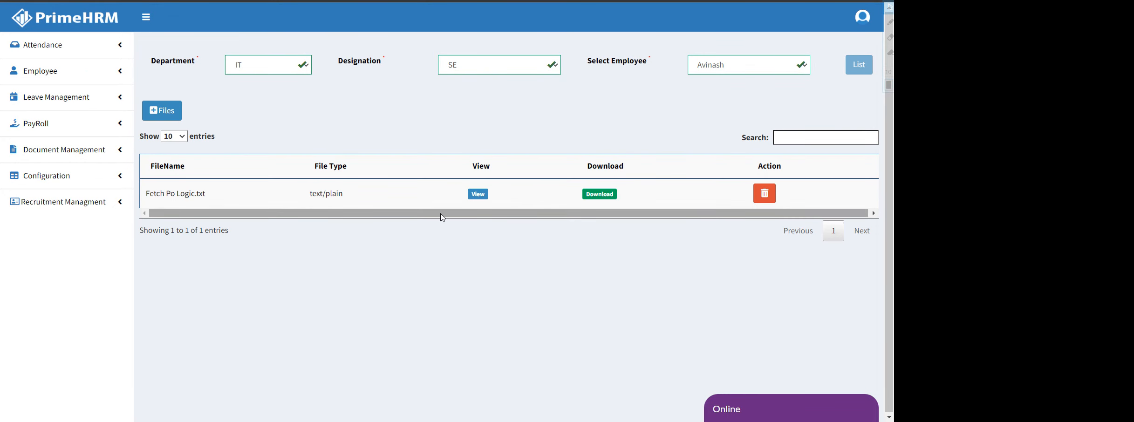
left_click(600, 194)
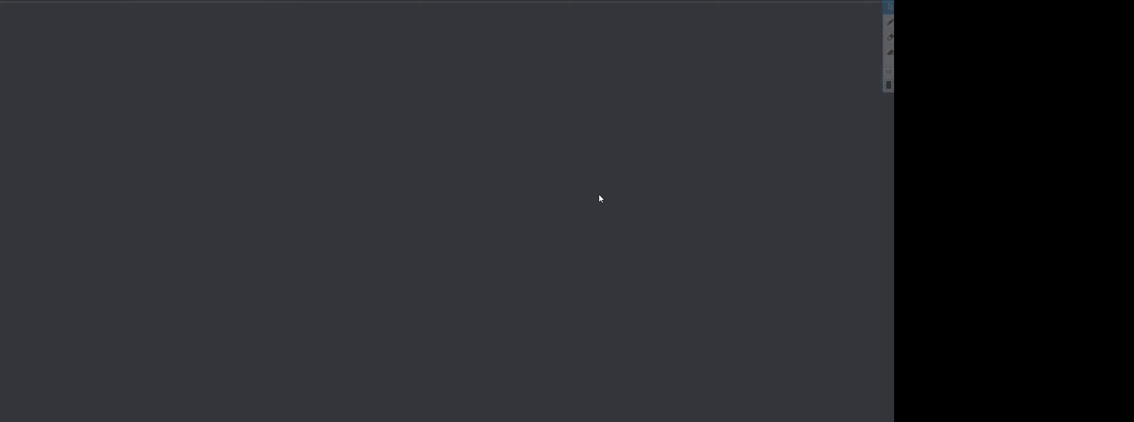
Inspect the downloaded text page, cancel saving it, and return to the PrimeHRM documents page
right_click(525, 68)
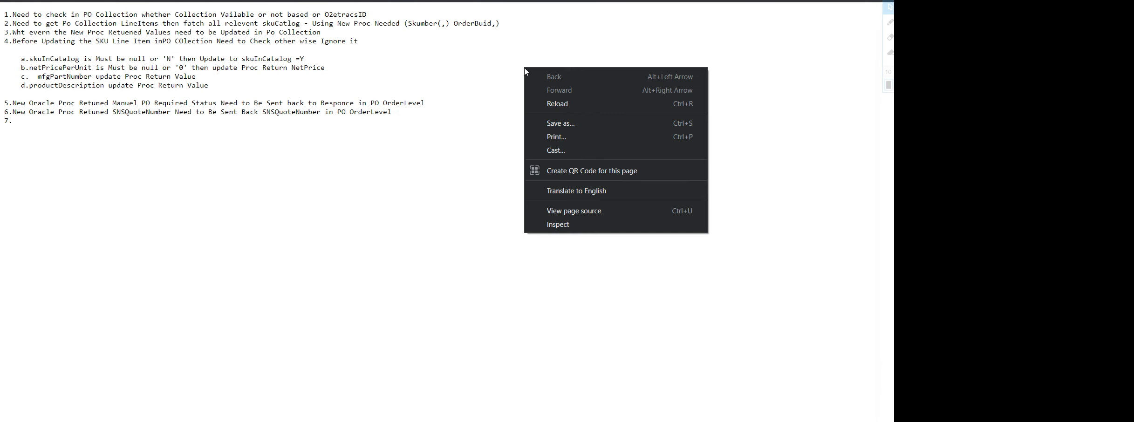
left_click(471, 111)
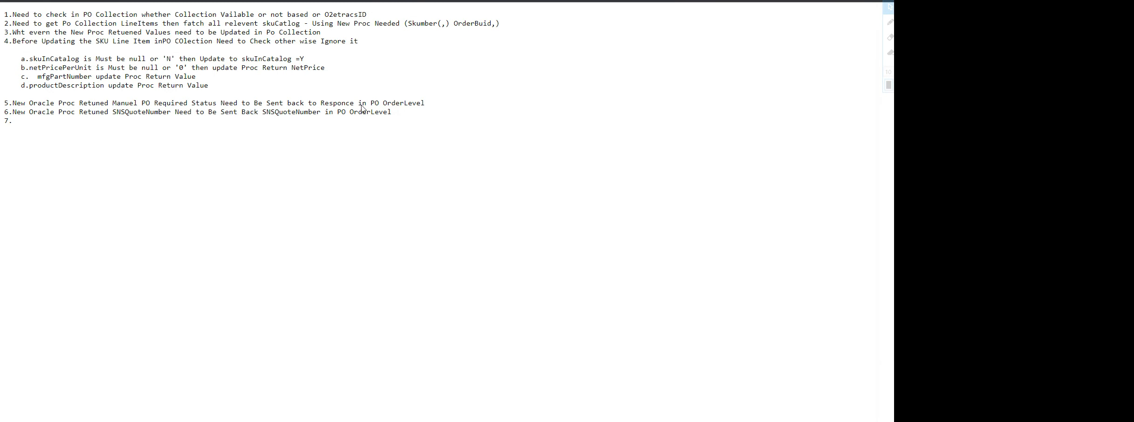
key("ctrl+s")
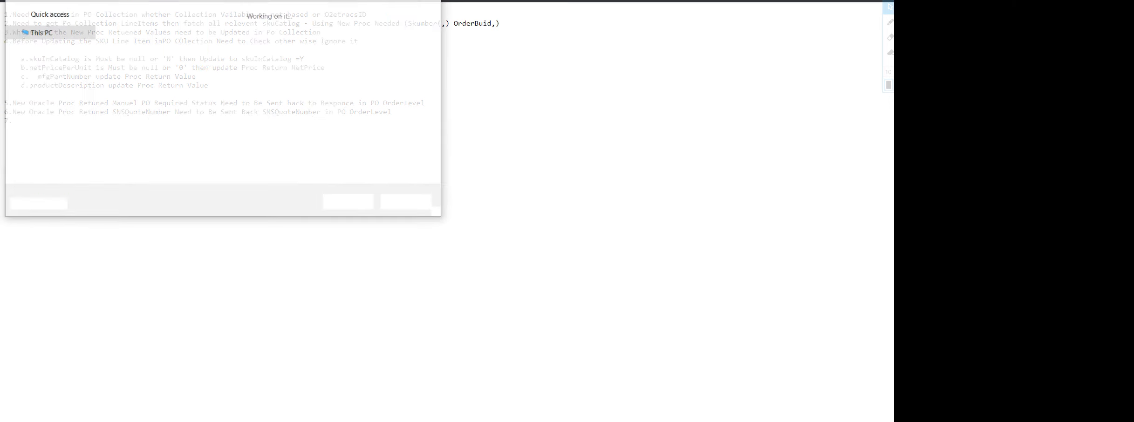
key("Escape")
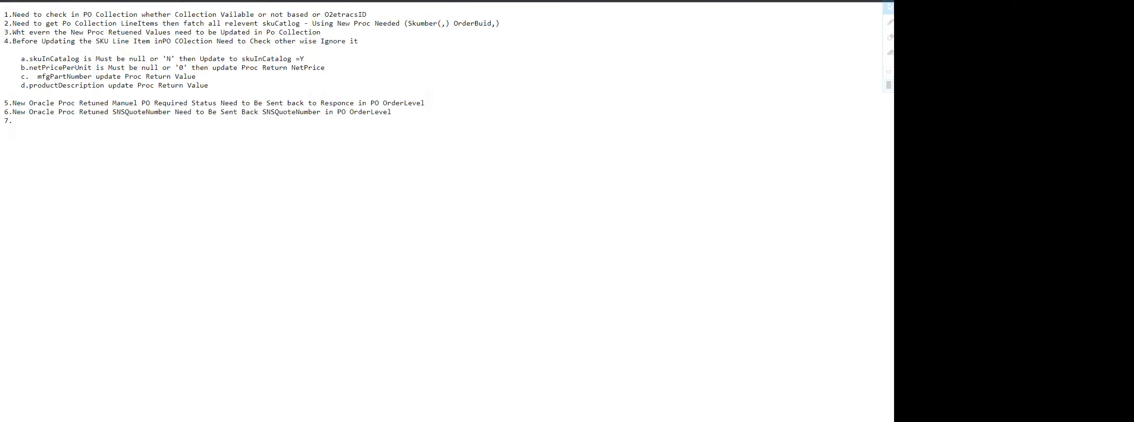
key("ctrl+w")
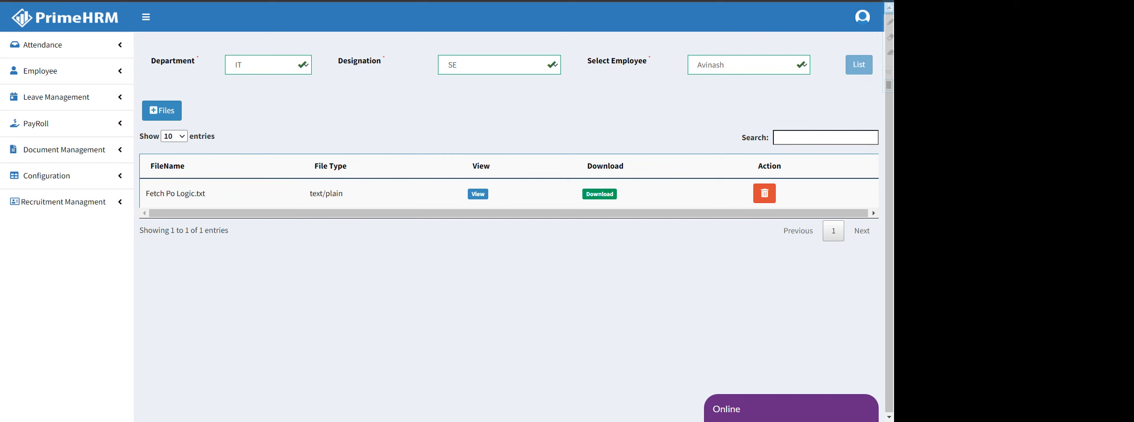
left_click(80, 70)
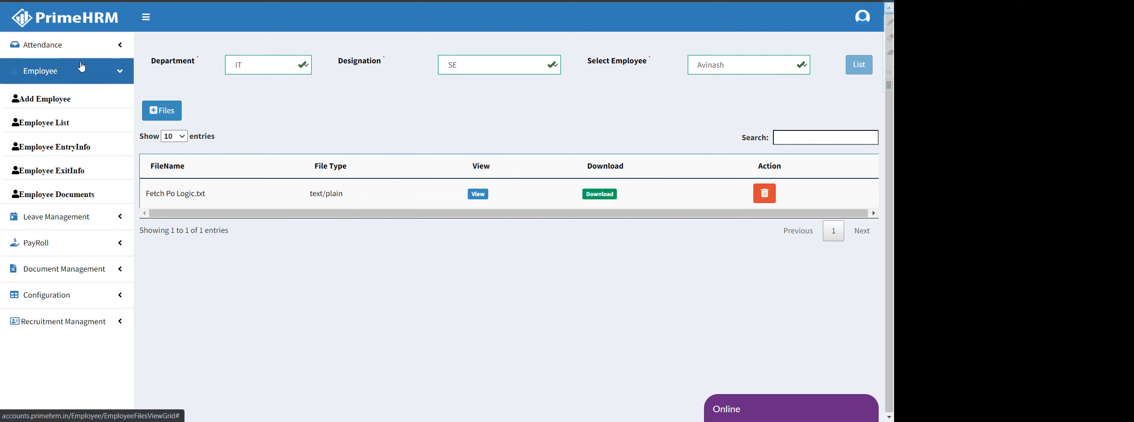